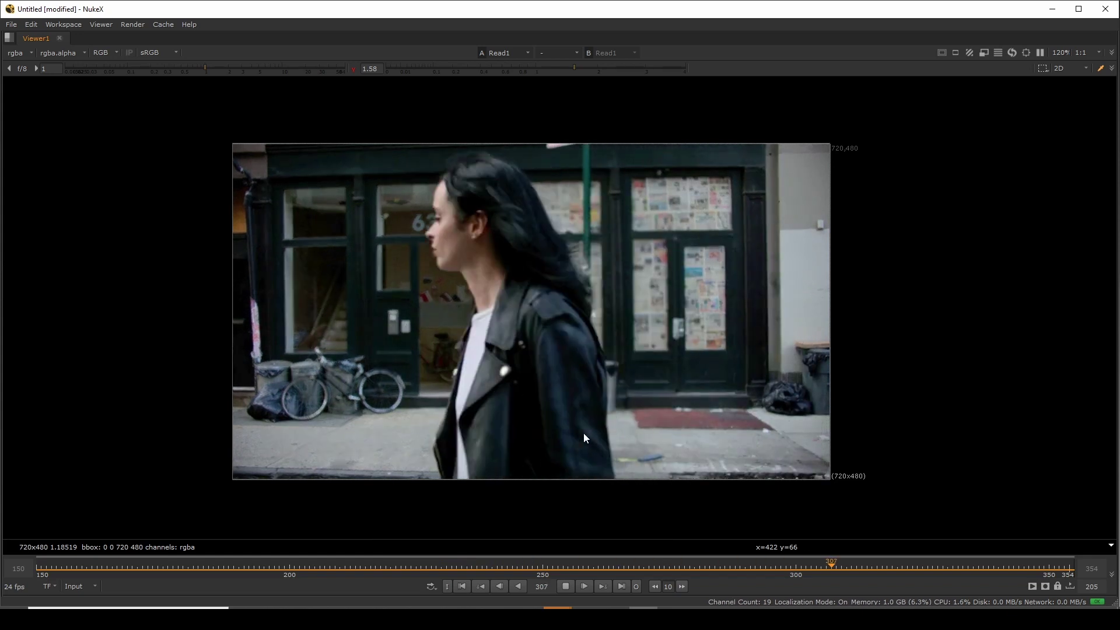
# - Stop the clip's playback and return to the first frame, 150
pyautogui.scroll(3, 530, 297)
pyautogui.scroll(-2, 532, 292)
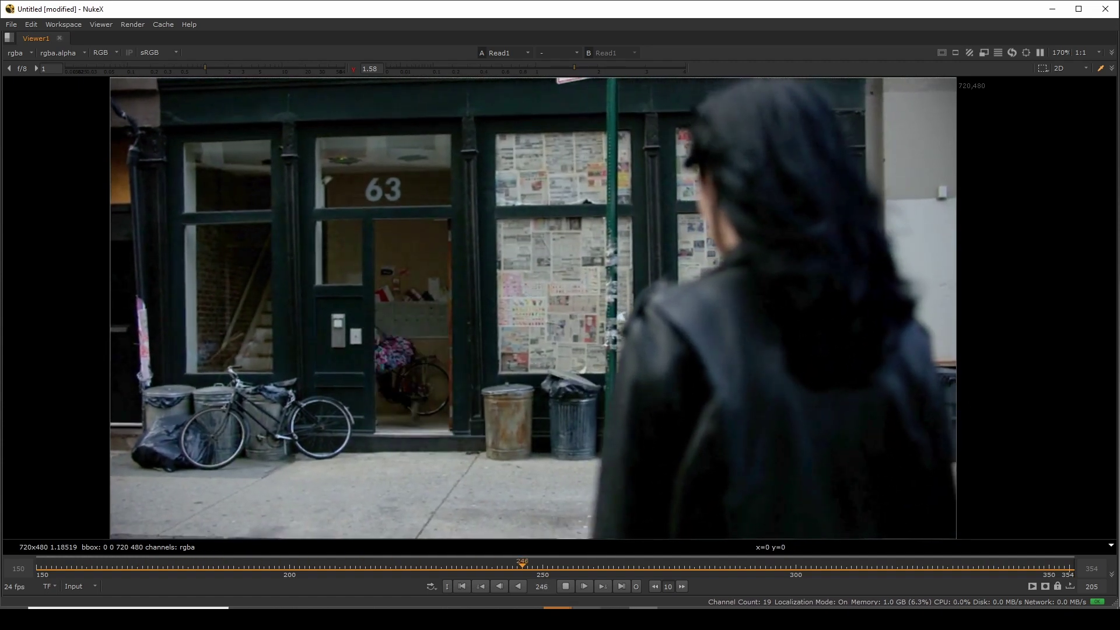
pyautogui.click(565, 586)
pyautogui.moveTo(345, 341); pyautogui.dragTo(359, 339, button='middle')
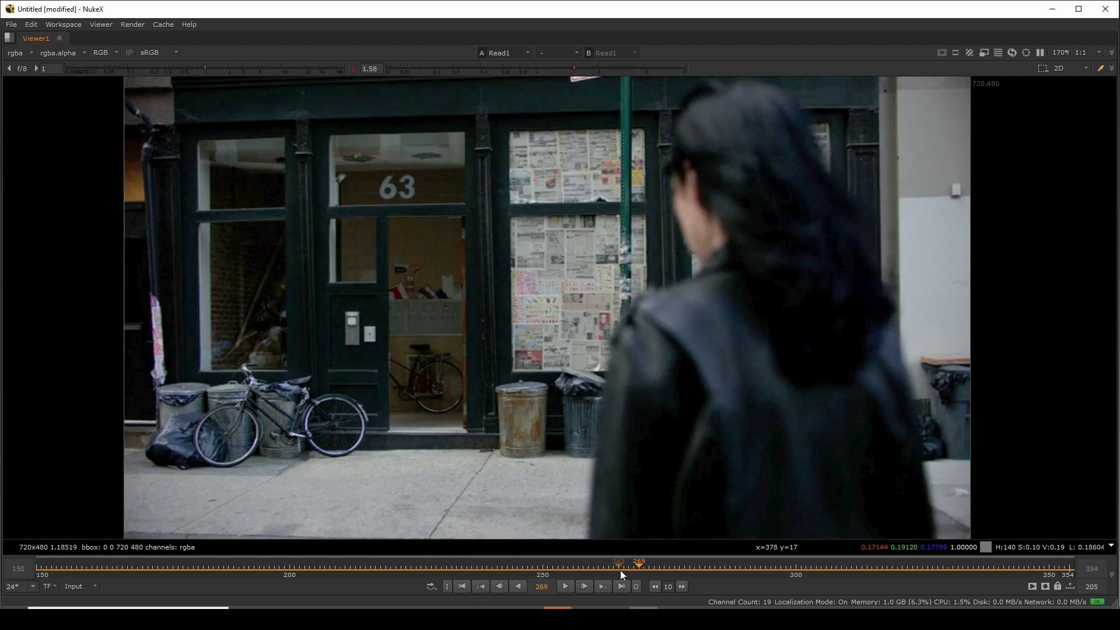
pyautogui.moveTo(620, 569); pyautogui.dragTo(37, 568)
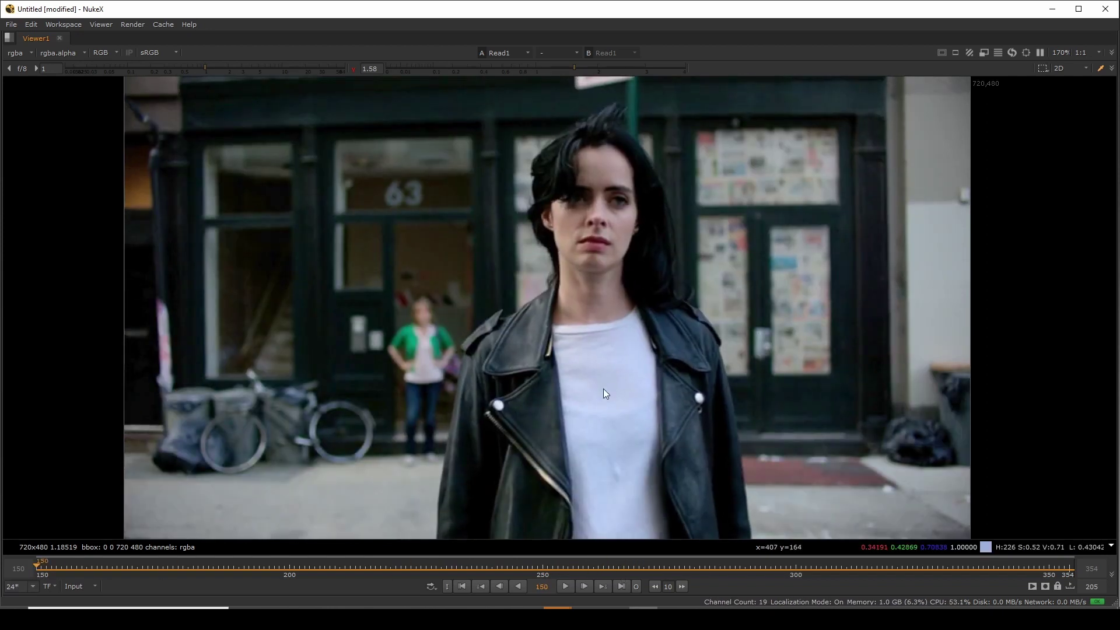
# - Examine frame 150 up close, including the foreground woman's face and the blurred background with the bicycle and doorway
pyautogui.scroll(-5, 574, 255)
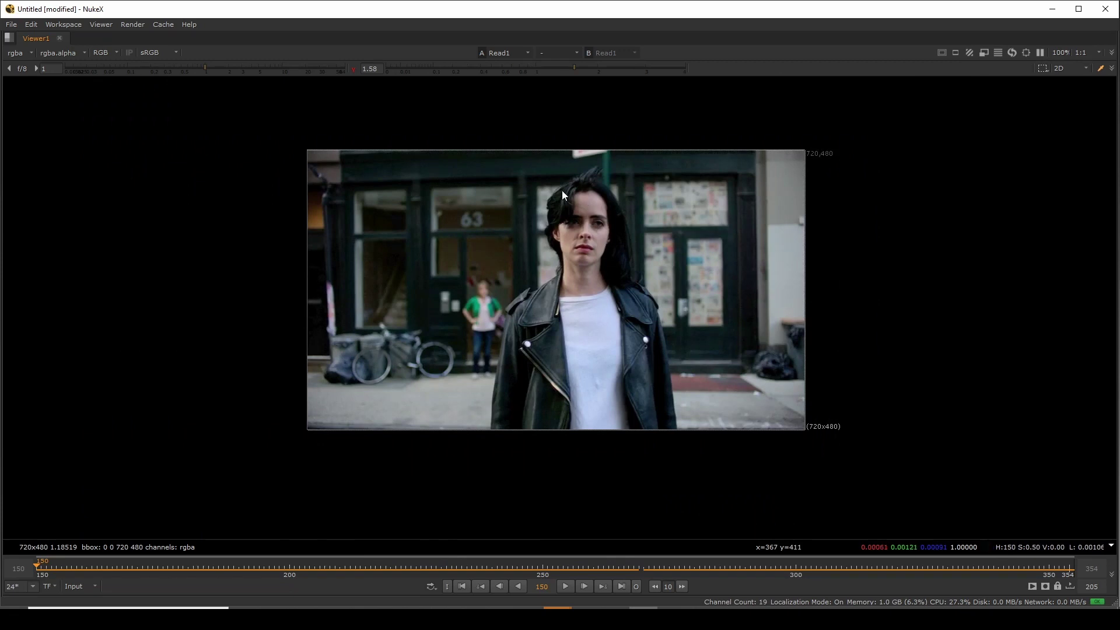
pyautogui.scroll(7, 561, 191)
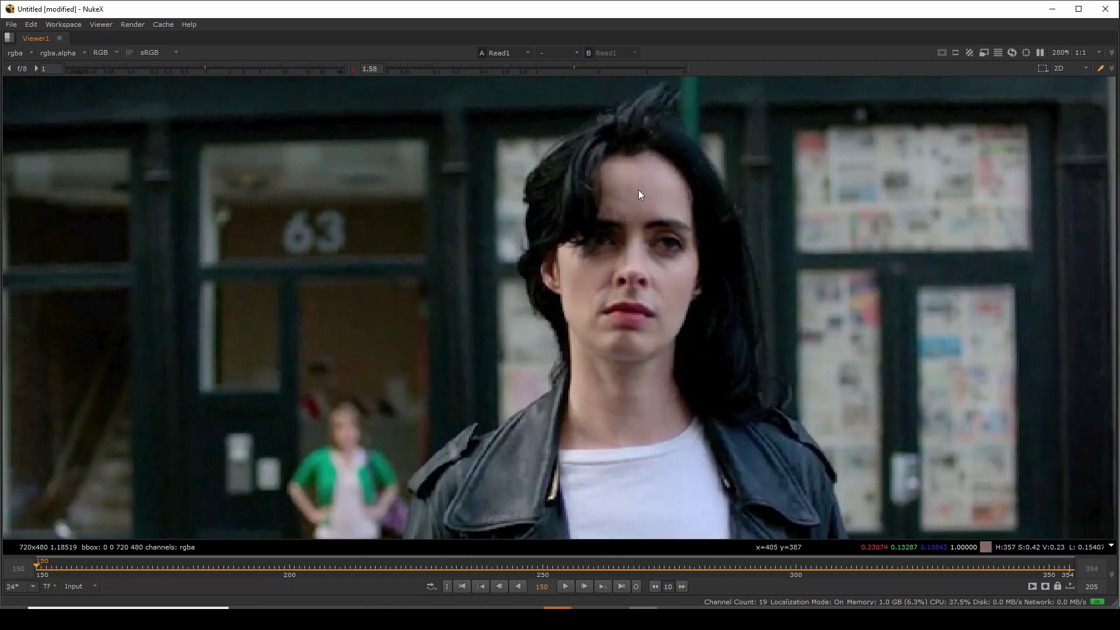
pyautogui.scroll(-3, 572, 379)
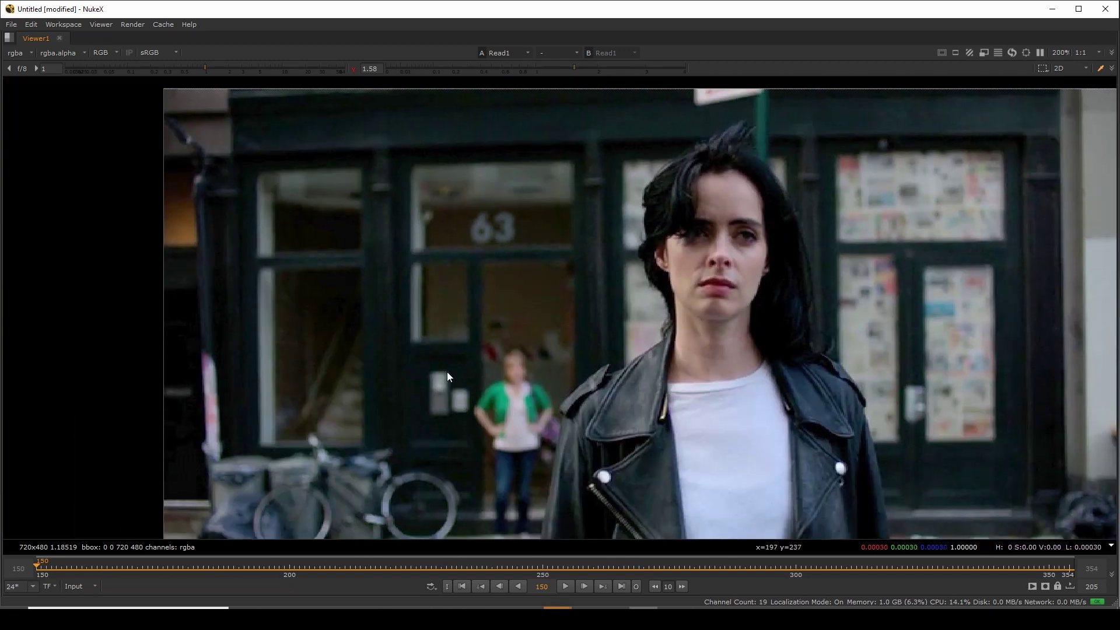
pyautogui.moveTo(828, 234); pyautogui.dragTo(725, 221, button='middle')
pyautogui.scroll(4, 473, 274)
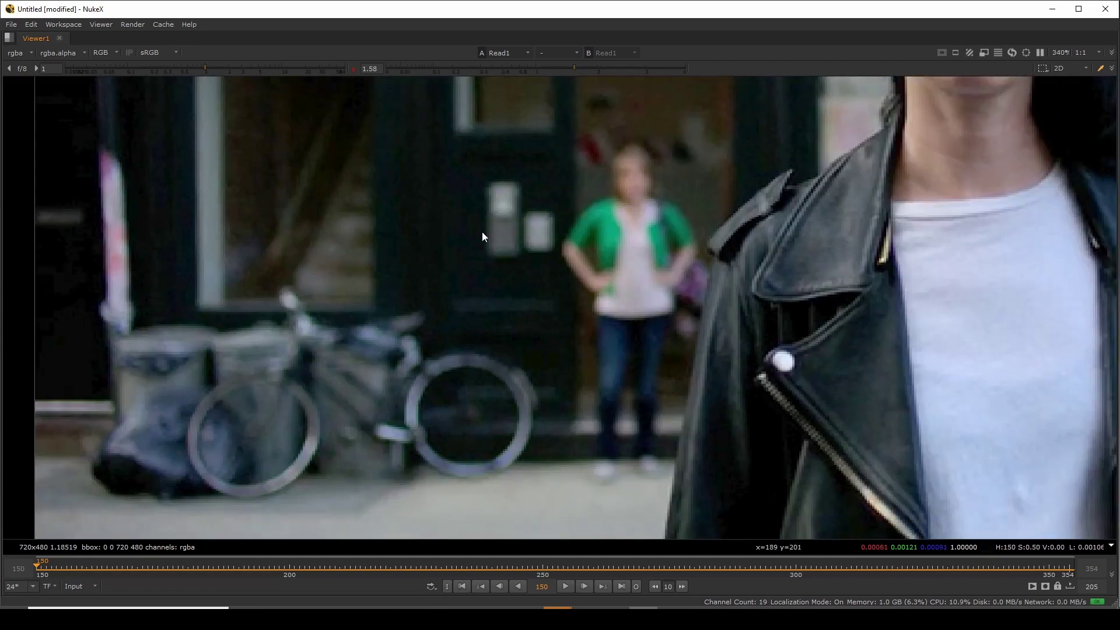
pyautogui.scroll(3, 687, 200)
pyautogui.scroll(-8, 258, 355)
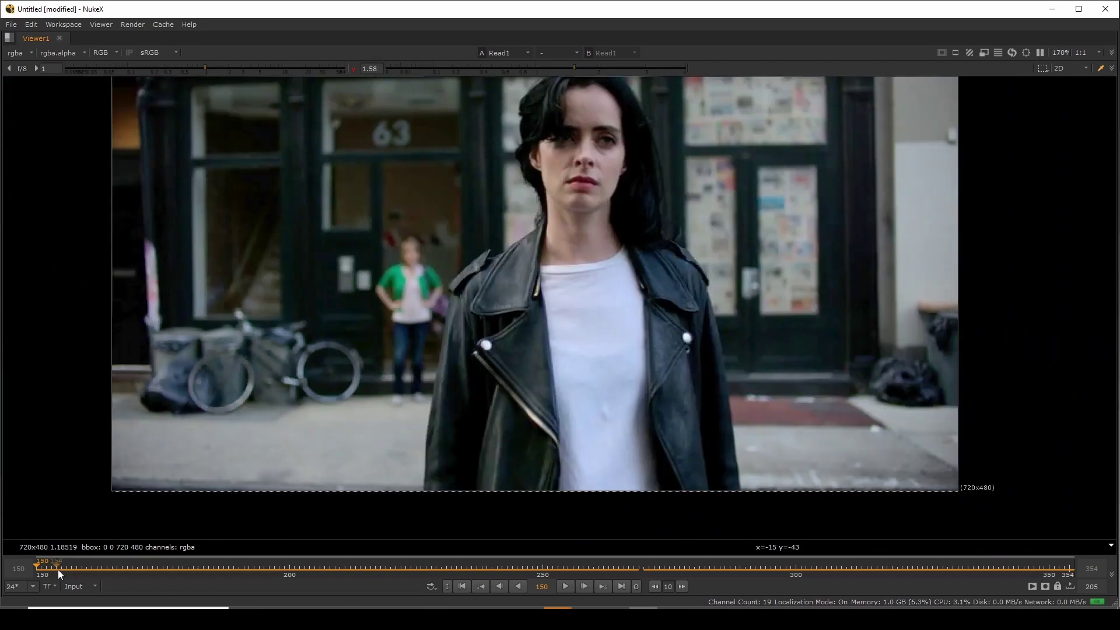
# - Scrub to frame 179 and on to frame 240, and examine the focus on the doorway and bicycle
pyautogui.moveTo(57, 569); pyautogui.dragTo(184, 575)
pyautogui.scroll(-1, 700, 309)
pyautogui.moveTo(670, 317); pyautogui.dragTo(670, 352, button='middle')
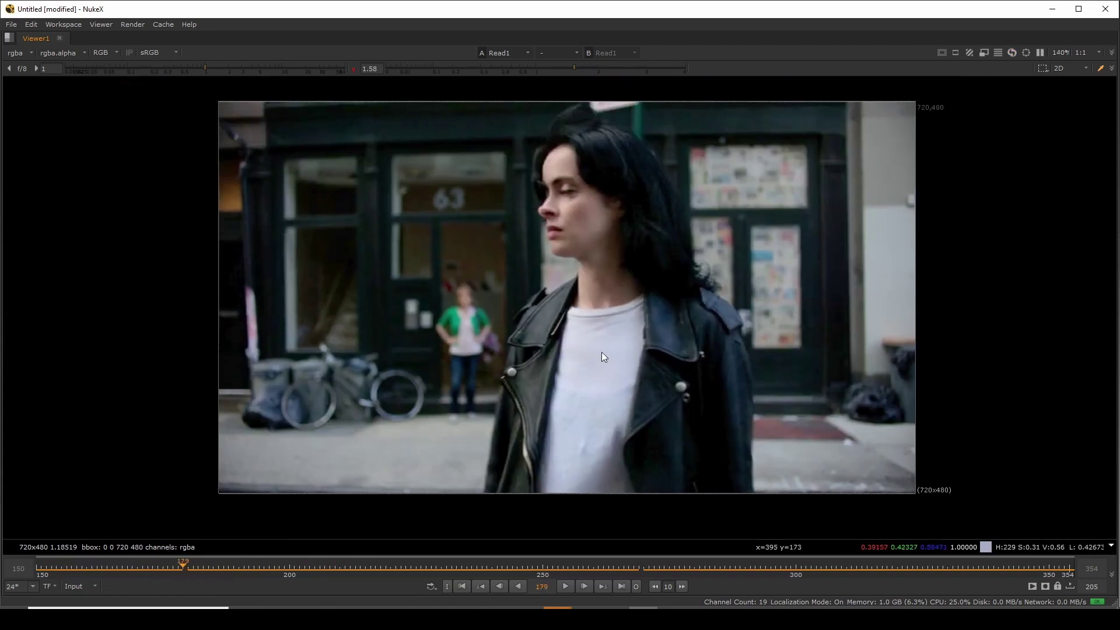
pyautogui.moveTo(218, 572); pyautogui.dragTo(493, 568)
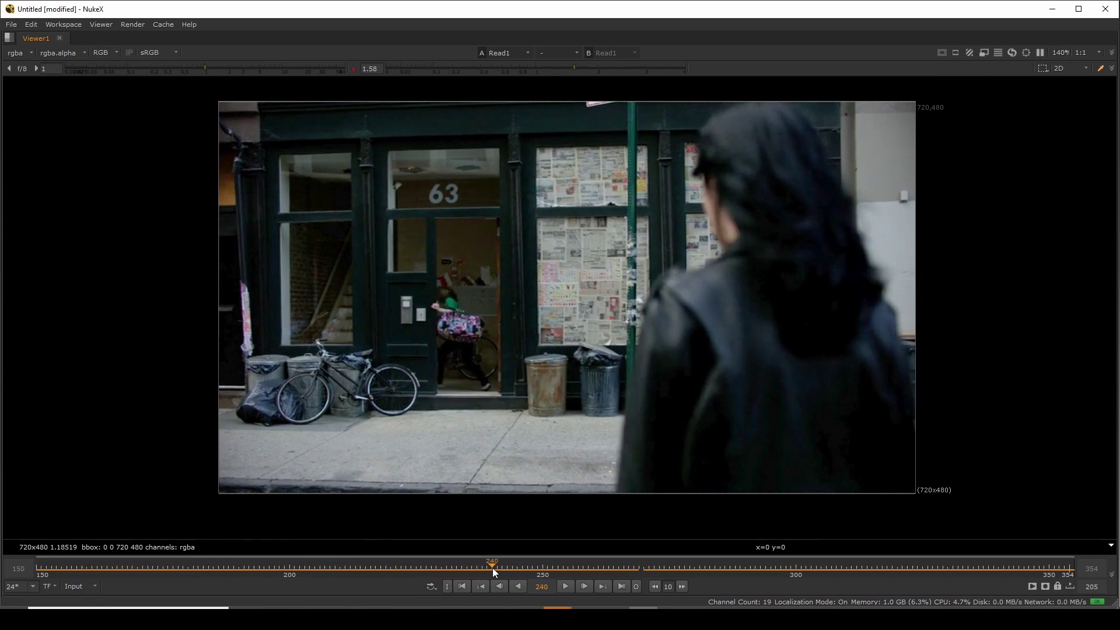
pyautogui.scroll(3, 369, 353)
pyautogui.moveTo(369, 354); pyautogui.dragTo(371, 401, button='middle')
pyautogui.moveTo(694, 204); pyautogui.dragTo(335, 465)
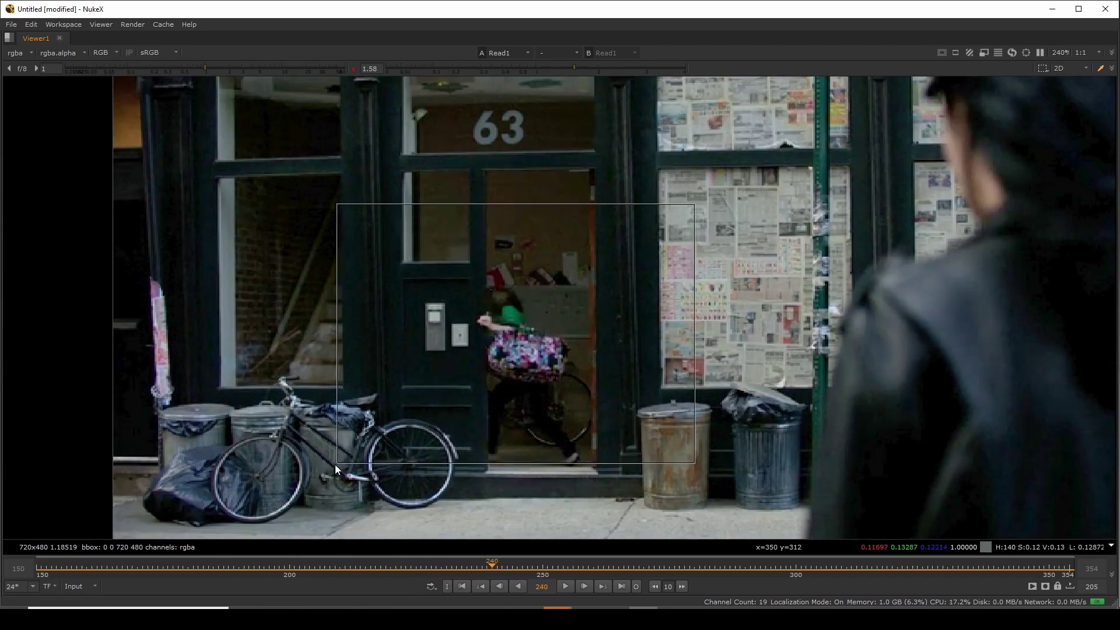
pyautogui.moveTo(492, 289); pyautogui.dragTo(551, 223, button='middle')
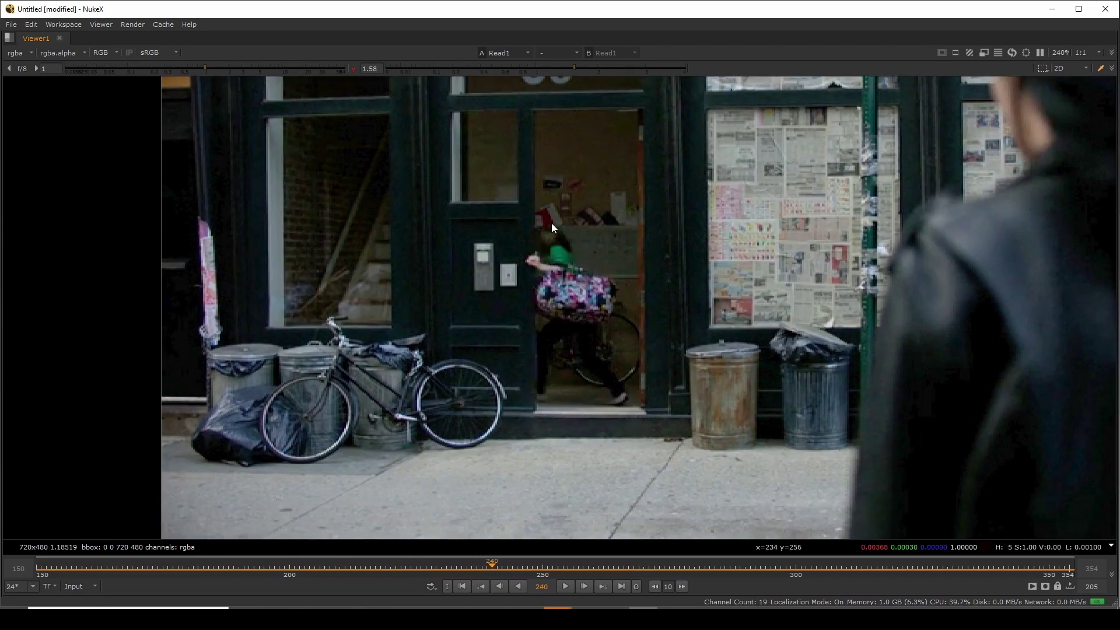
pyautogui.scroll(-3, 551, 223)
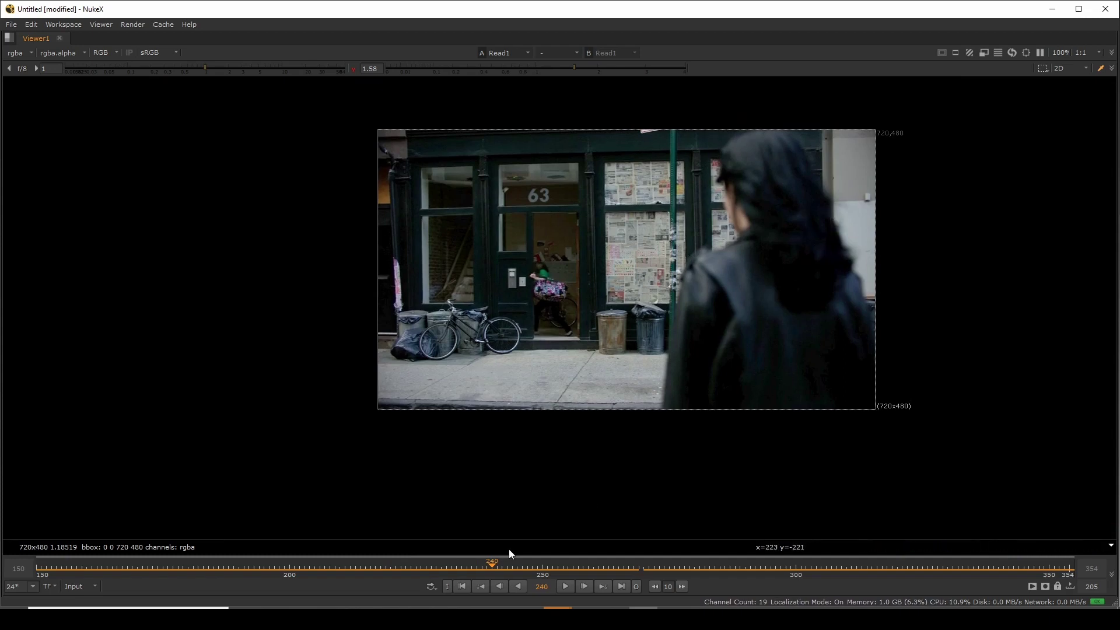
# - Go back to frame 233 and inspect the running figure in the doorway and the sharp background around the bicycle
pyautogui.moveTo(513, 566); pyautogui.dragTo(456, 567)
pyautogui.moveTo(573, 317); pyautogui.dragTo(519, 315, button='middle')
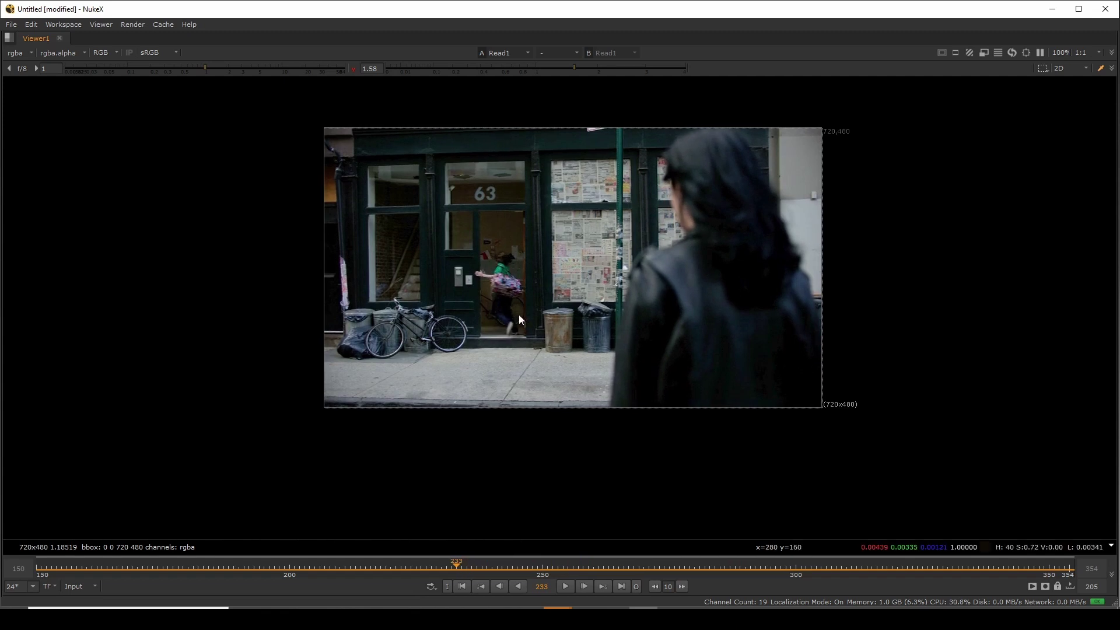
pyautogui.scroll(4, 446, 338)
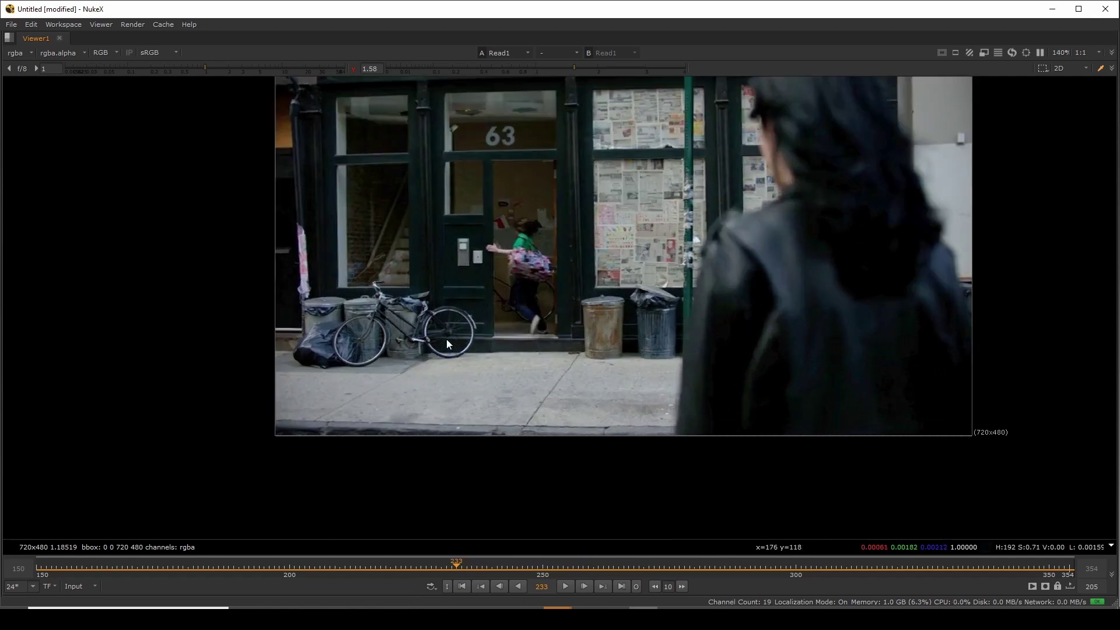
pyautogui.scroll(-2, 452, 352)
pyautogui.moveTo(441, 291); pyautogui.dragTo(458, 371, button='middle')
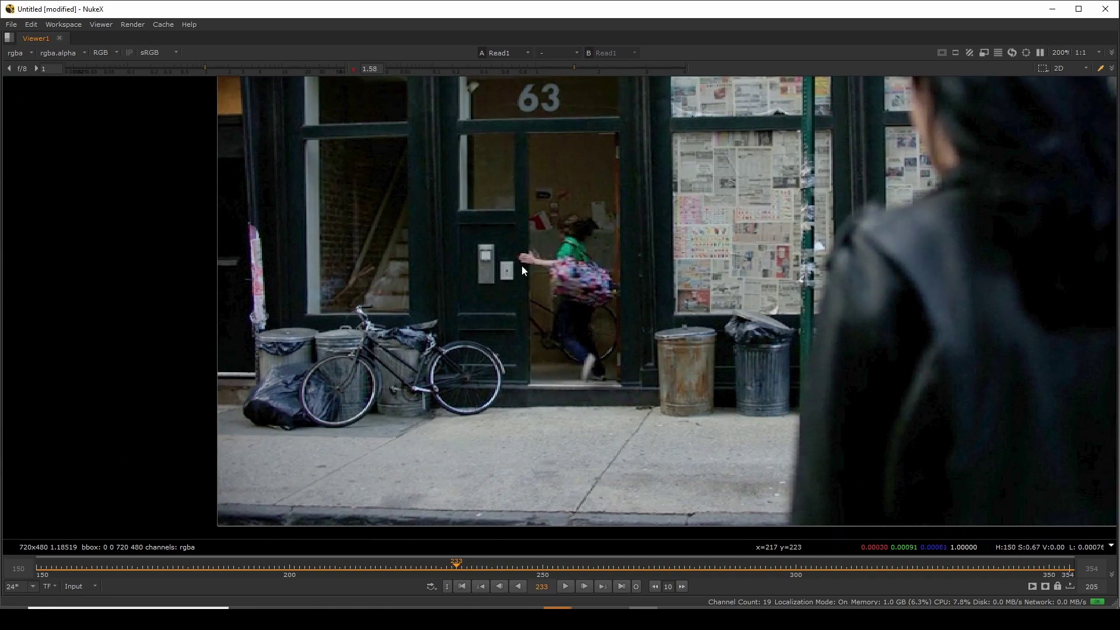
pyautogui.moveTo(628, 267); pyautogui.dragTo(319, 443)
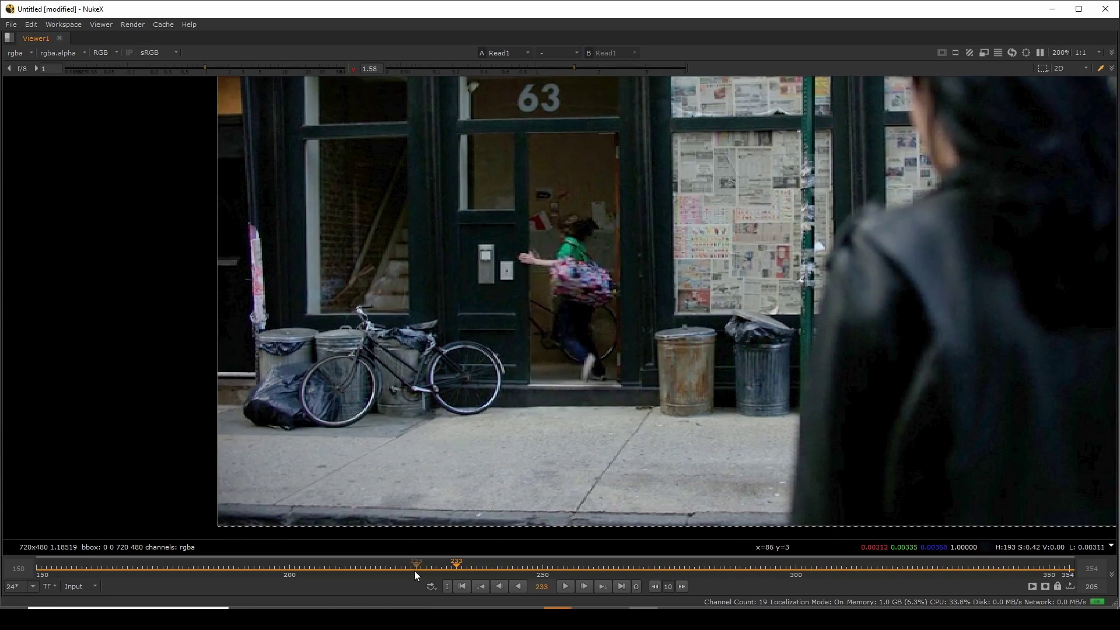
# - Compare the blurred background at frame 167 with the sharp background at frame 225
pyautogui.moveTo(414, 571); pyautogui.dragTo(121, 561)
pyautogui.scroll(3, 364, 382)
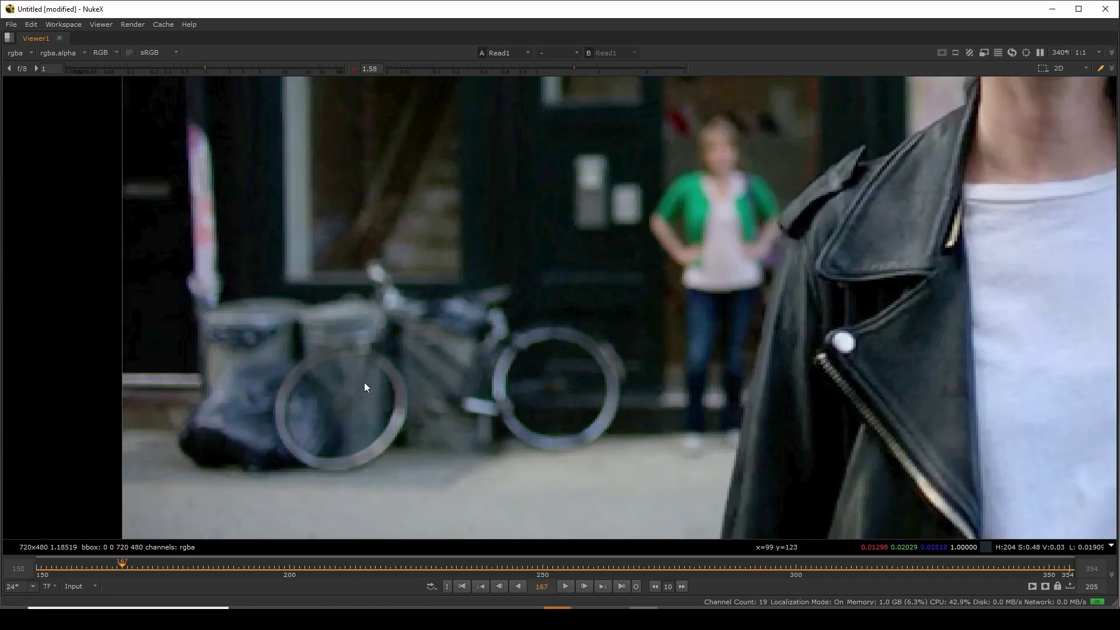
pyautogui.scroll(-3, 358, 346)
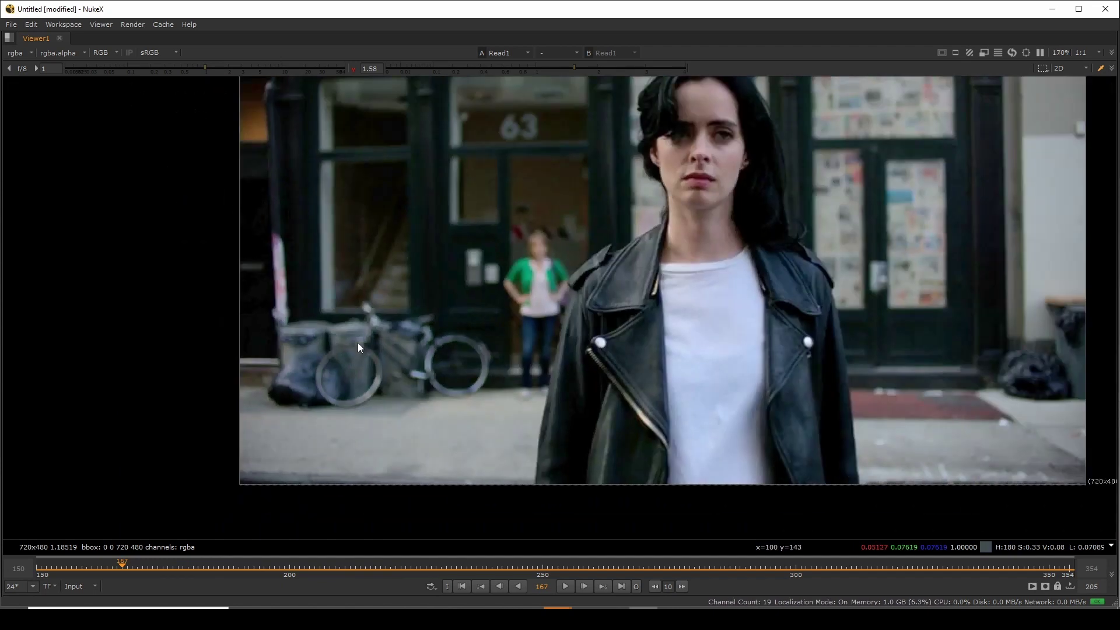
pyautogui.moveTo(199, 569); pyautogui.dragTo(415, 512)
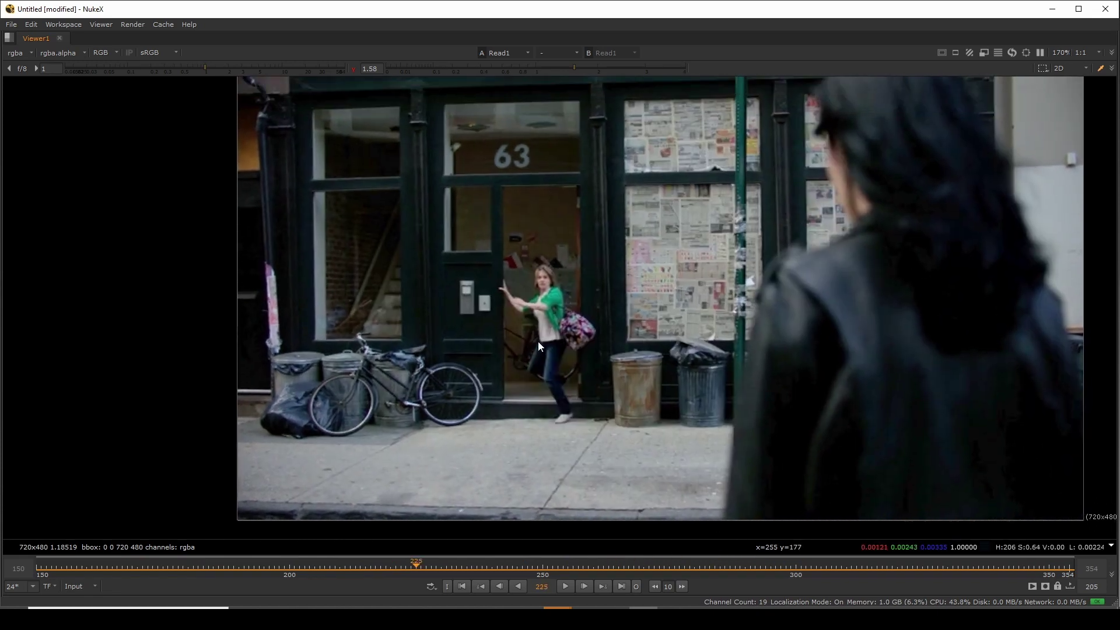
pyautogui.moveTo(538, 342); pyautogui.dragTo(472, 361, button='middle')
pyautogui.scroll(-1, 509, 382)
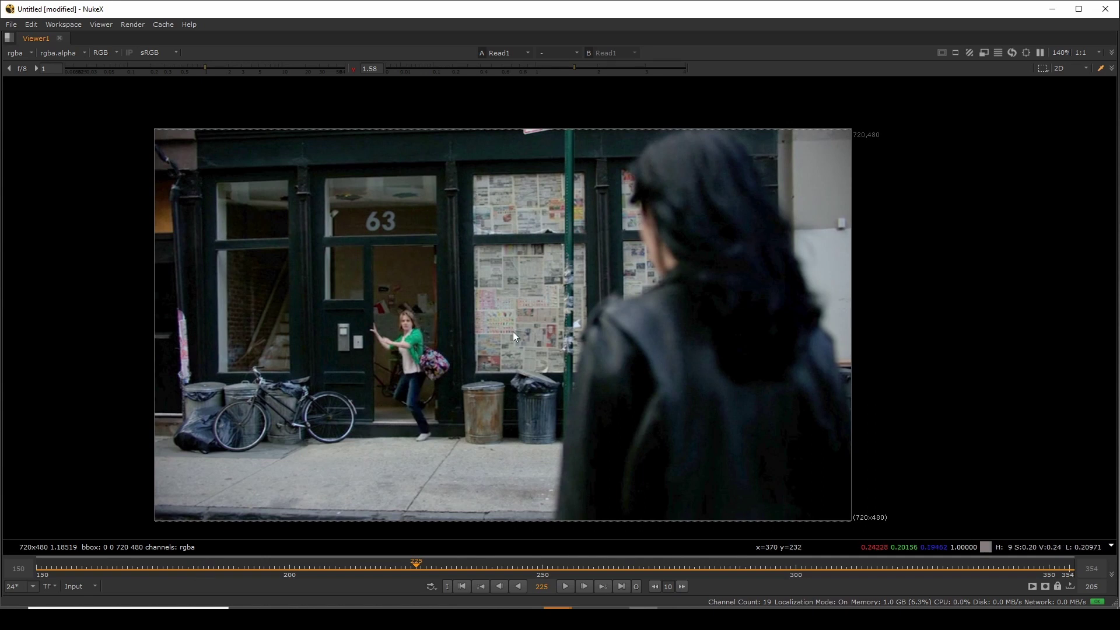
pyautogui.moveTo(513, 331); pyautogui.dragTo(531, 340, button='middle')
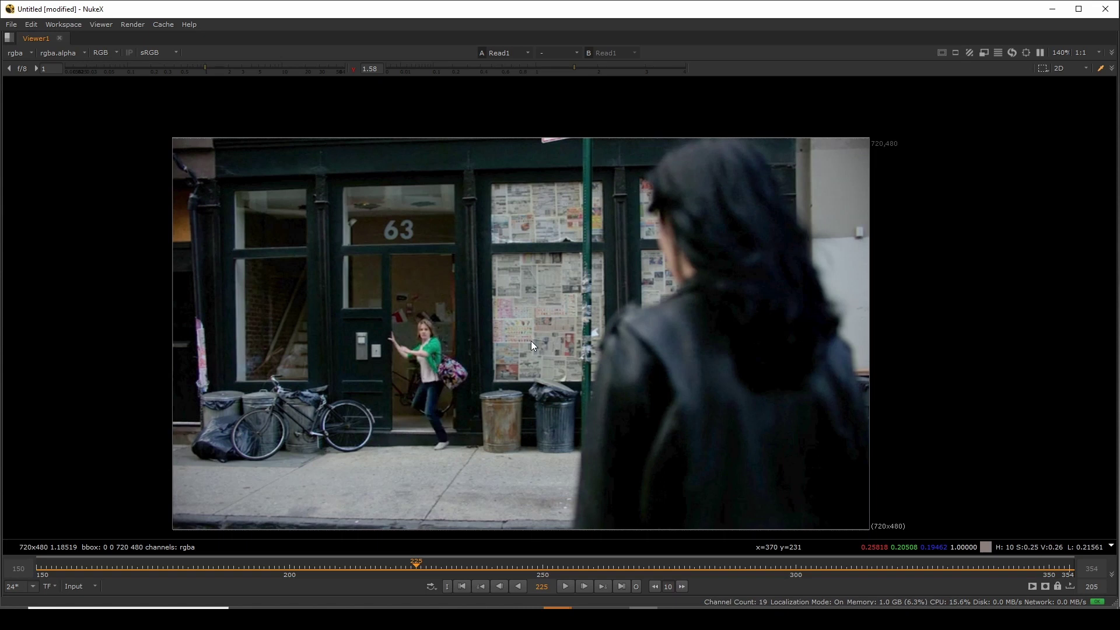
# - Restore the full workspace layout from the maximized viewer and enlarge the viewer pane so the whole clip fits
pyautogui.press('space')
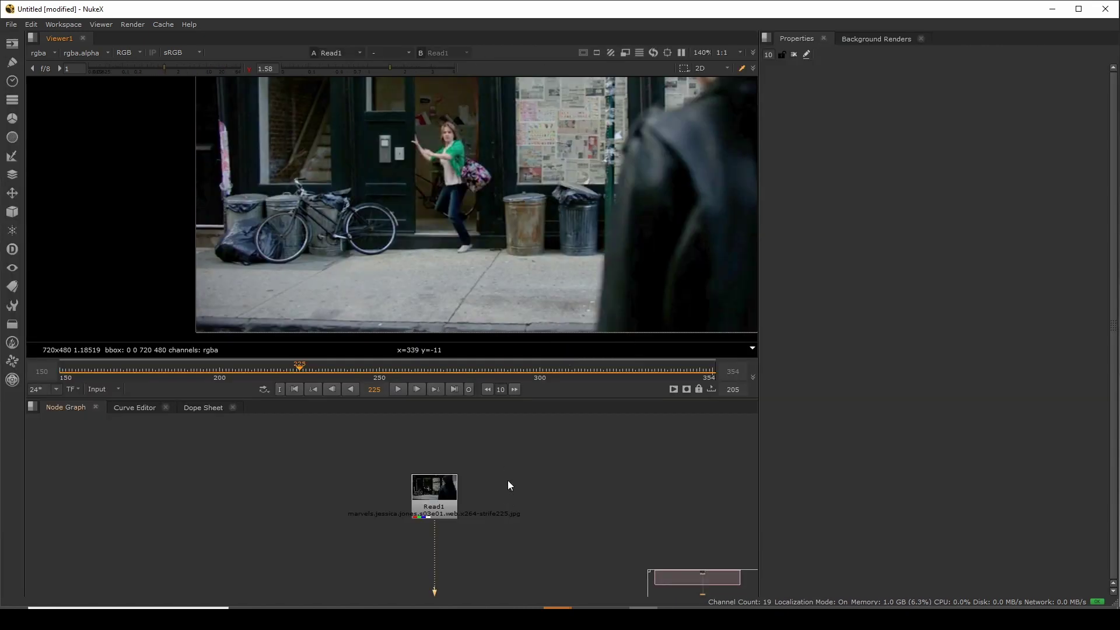
pyautogui.moveTo(507, 481); pyautogui.dragTo(443, 473, button='middle')
pyautogui.moveTo(529, 151); pyautogui.dragTo(506, 182, button='middle')
pyautogui.scroll(-5, 507, 182)
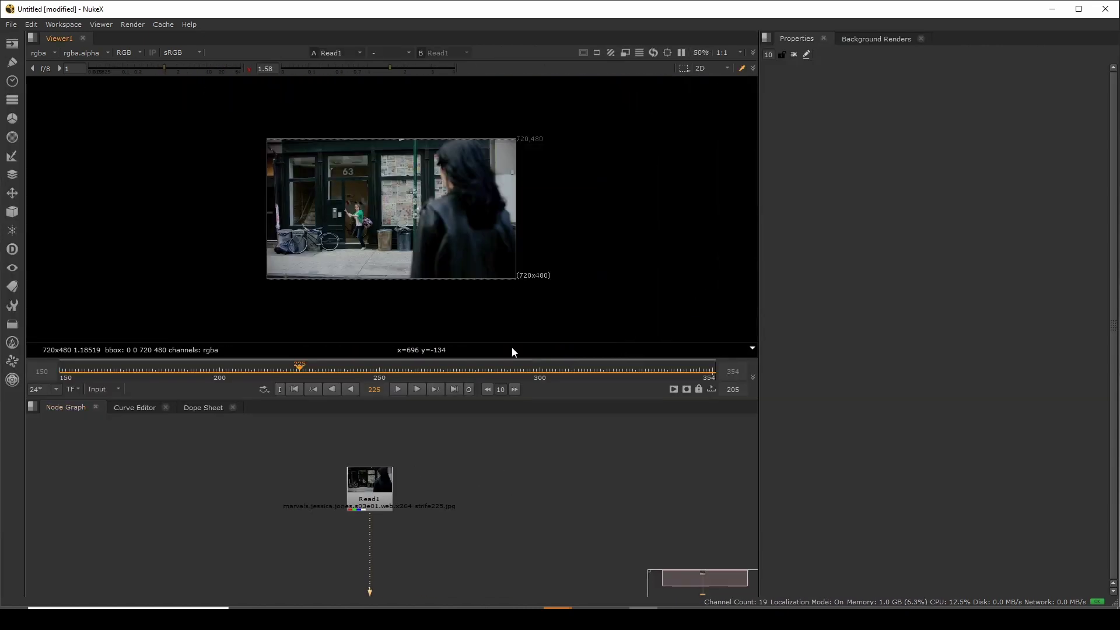
pyautogui.moveTo(565, 399); pyautogui.dragTo(568, 417)
pyautogui.scroll(1, 476, 213)
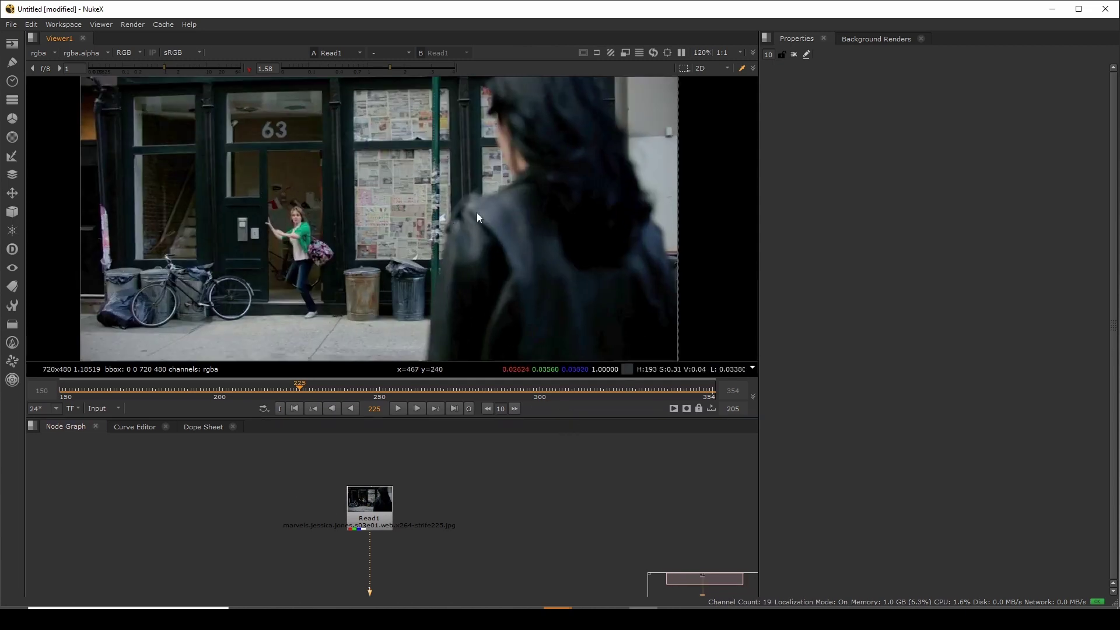
pyautogui.moveTo(477, 213); pyautogui.dragTo(471, 218, button='middle')
pyautogui.scroll(-1, 467, 201)
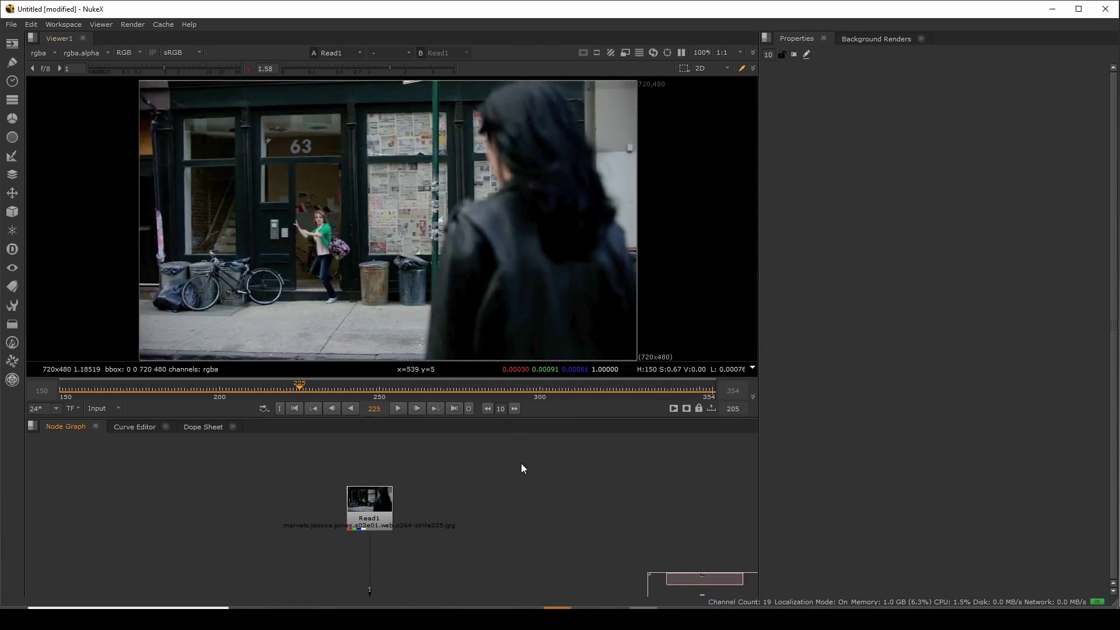
# - Set the project's full size format to 720x480 1.18519 to match the footage
pyautogui.press('s')
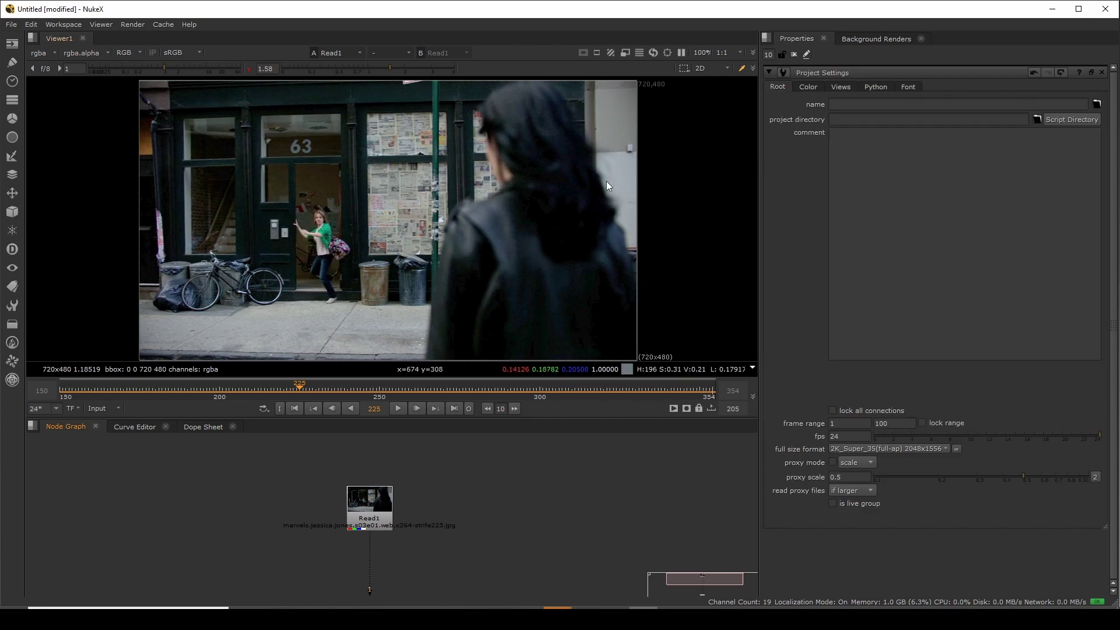
pyautogui.scroll(2, 635, 176)
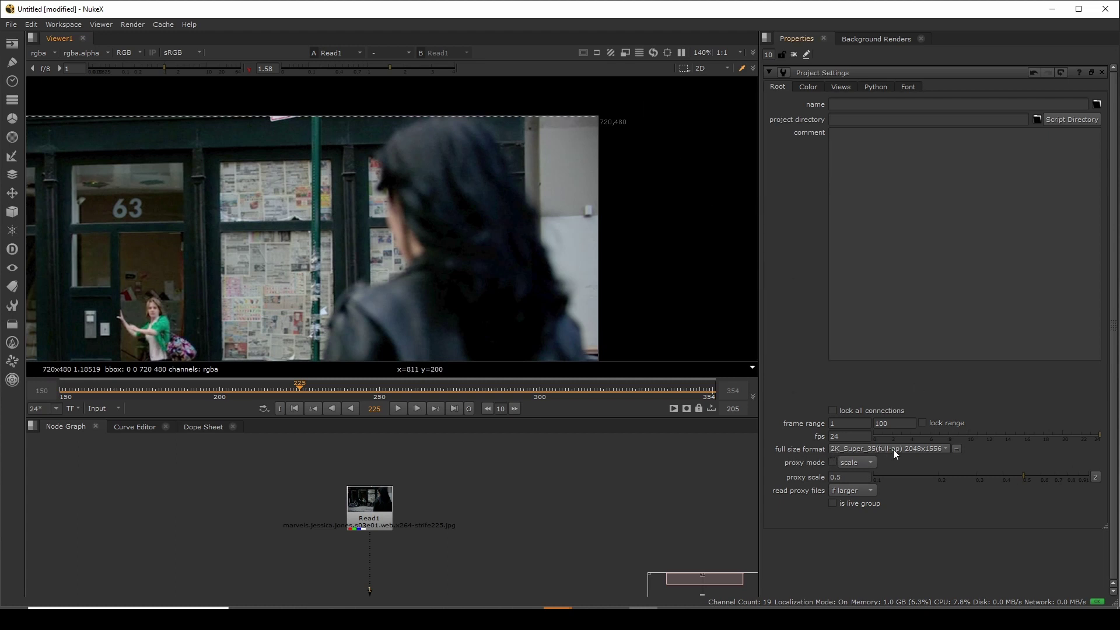
pyautogui.click(918, 454)
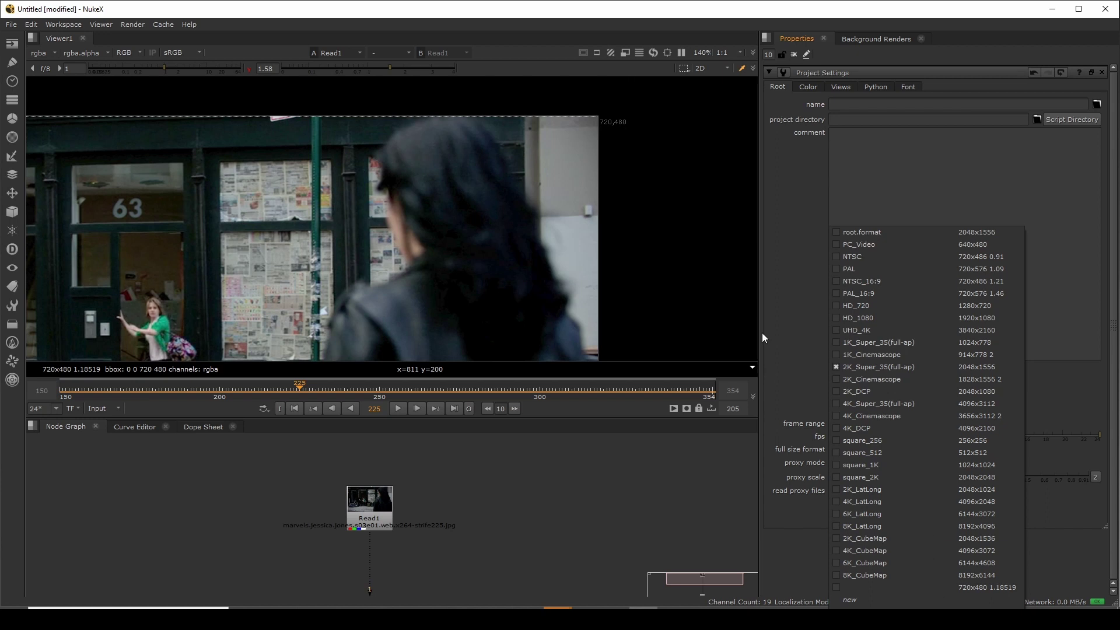
pyautogui.click(879, 588)
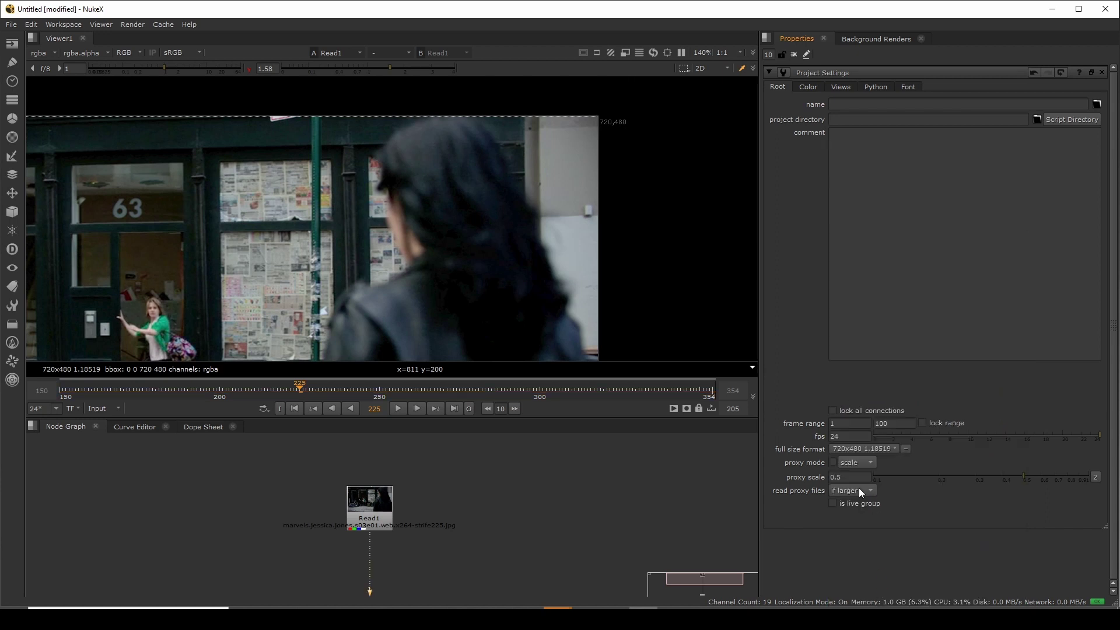
pyautogui.scroll(-3, 475, 226)
pyautogui.moveTo(487, 263); pyautogui.dragTo(537, 224, button='middle')
pyautogui.scroll(2, 571, 239)
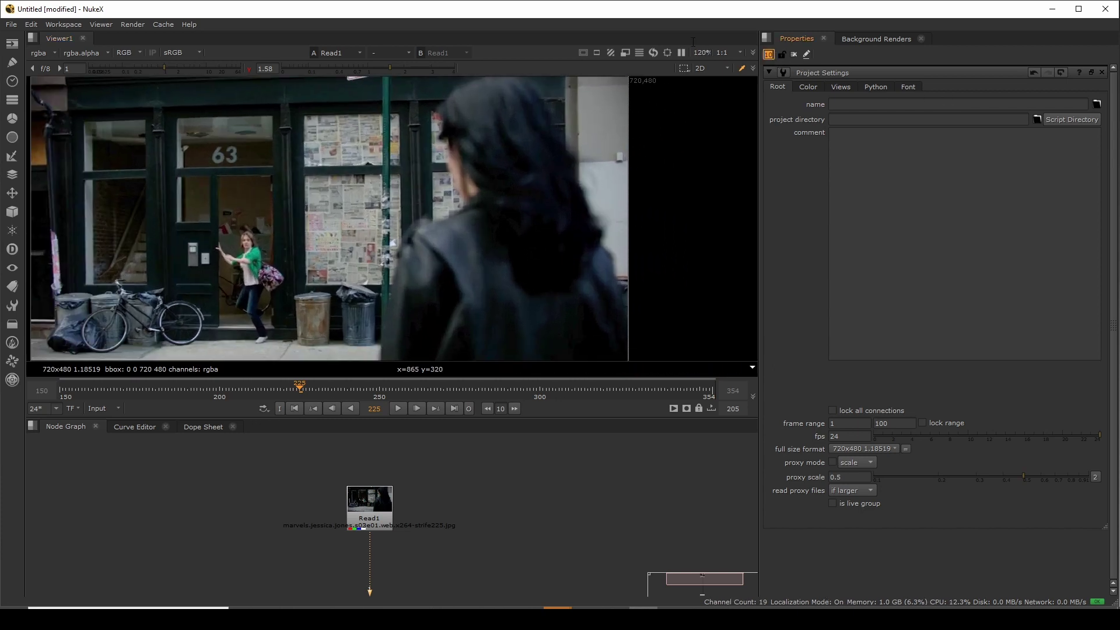
# - Limit the open node properties to 1 and close the project settings
pyautogui.write('1')
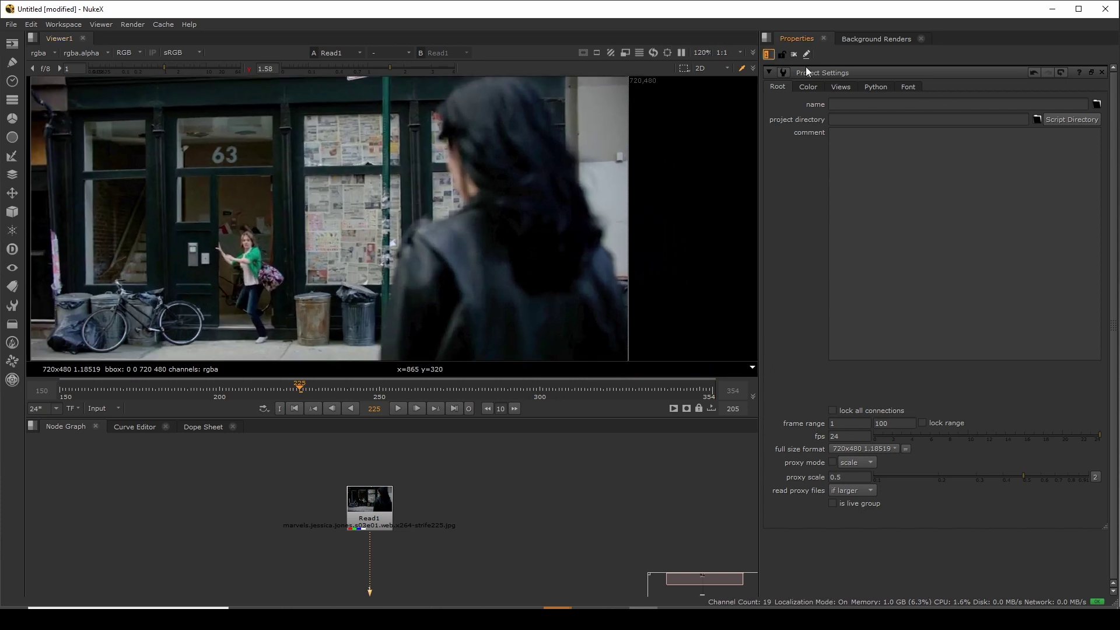
pyautogui.click(794, 54)
pyautogui.scroll(-3, 505, 209)
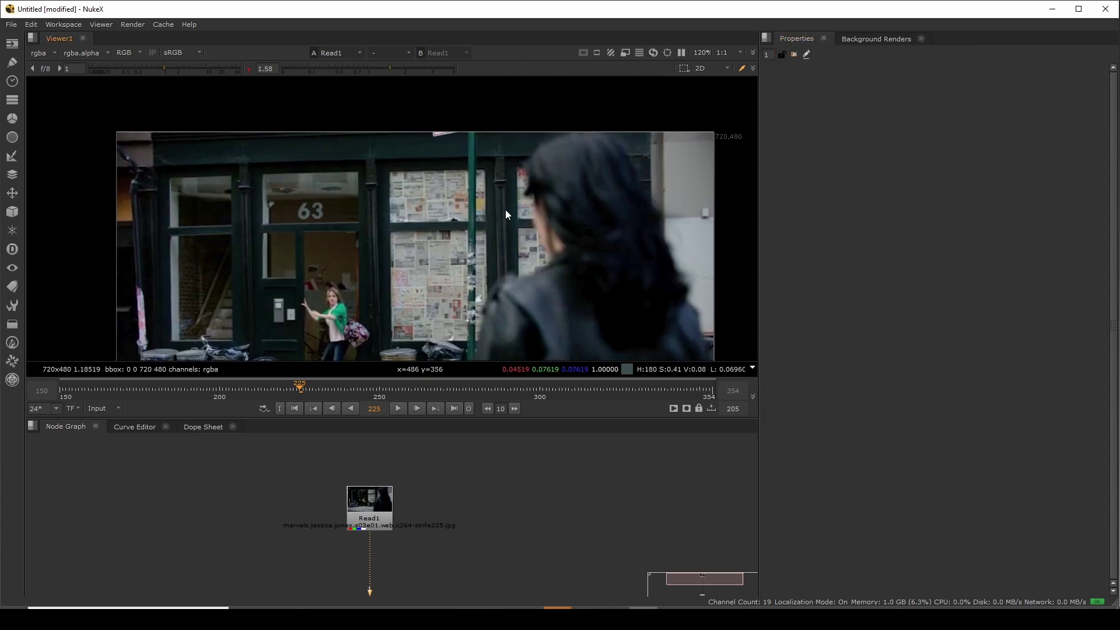
pyautogui.scroll(5, 438, 240)
pyautogui.scroll(-2, 484, 228)
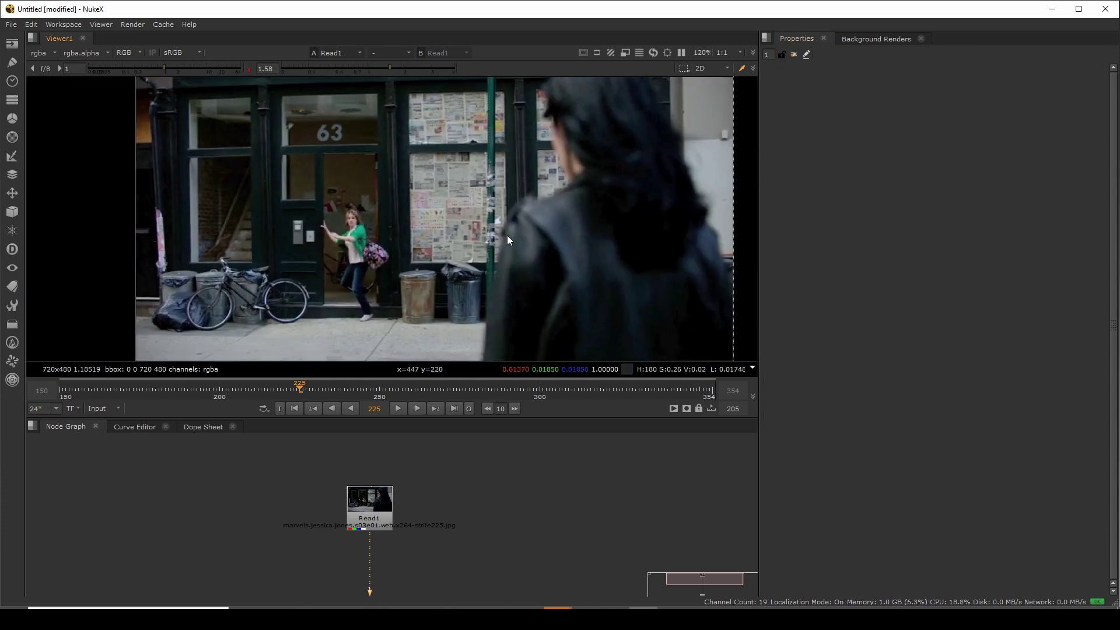
pyautogui.scroll(-1, 509, 237)
# - Play the street clip through in the maximized viewer with the frame enlarged, and stop playback
pyautogui.click(11, 24)
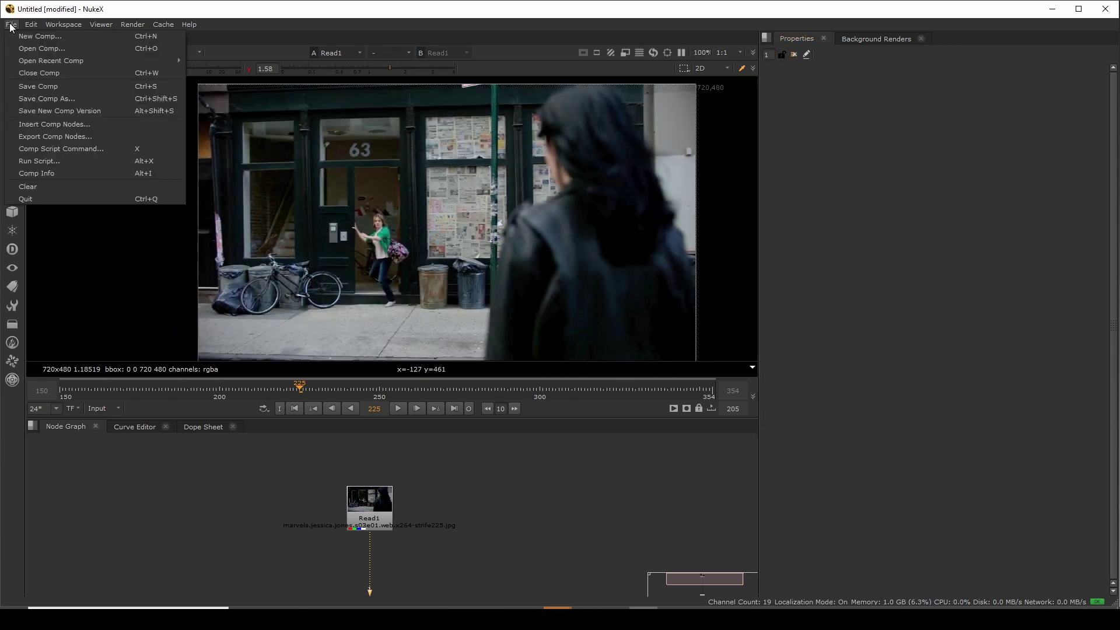
pyautogui.click(494, 200)
pyautogui.moveTo(496, 200); pyautogui.dragTo(474, 198, button='middle')
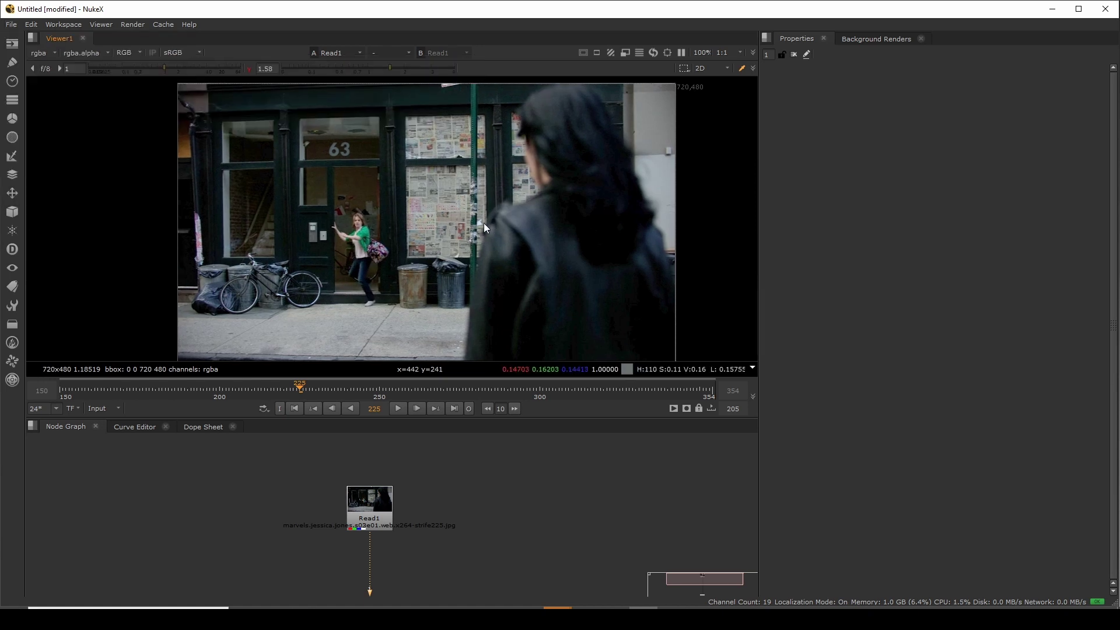
pyautogui.press('f')
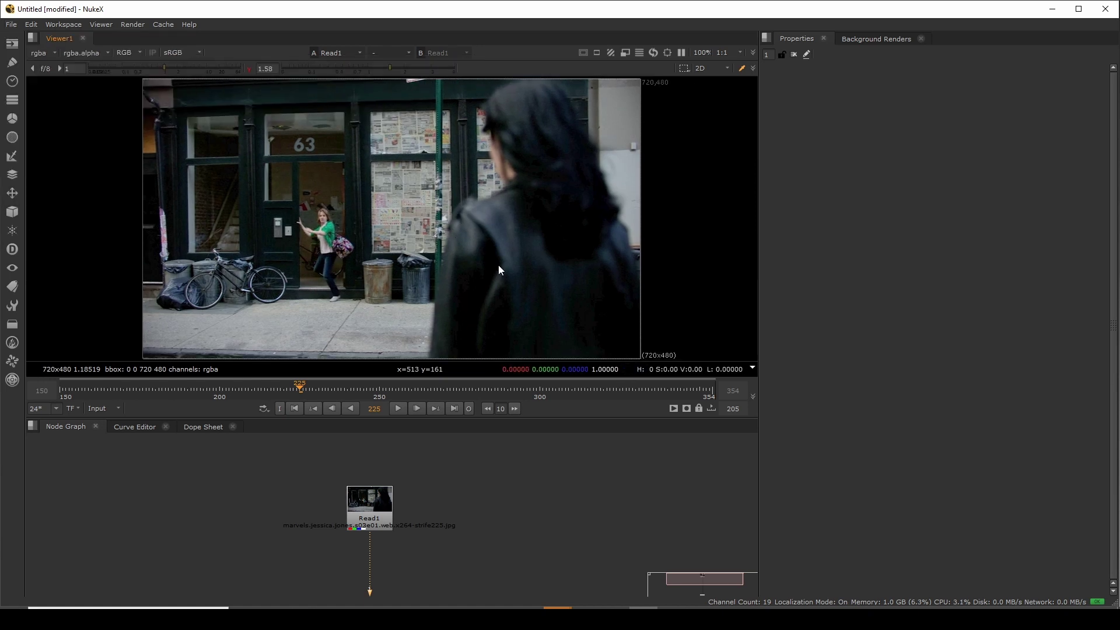
pyautogui.click(399, 409)
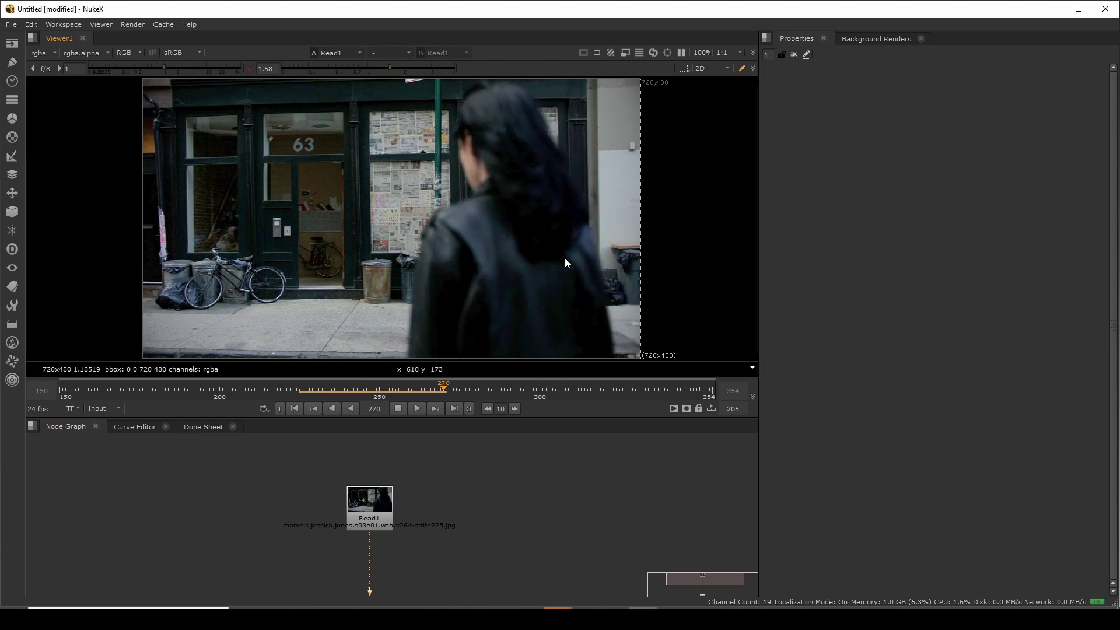
pyautogui.press('space')
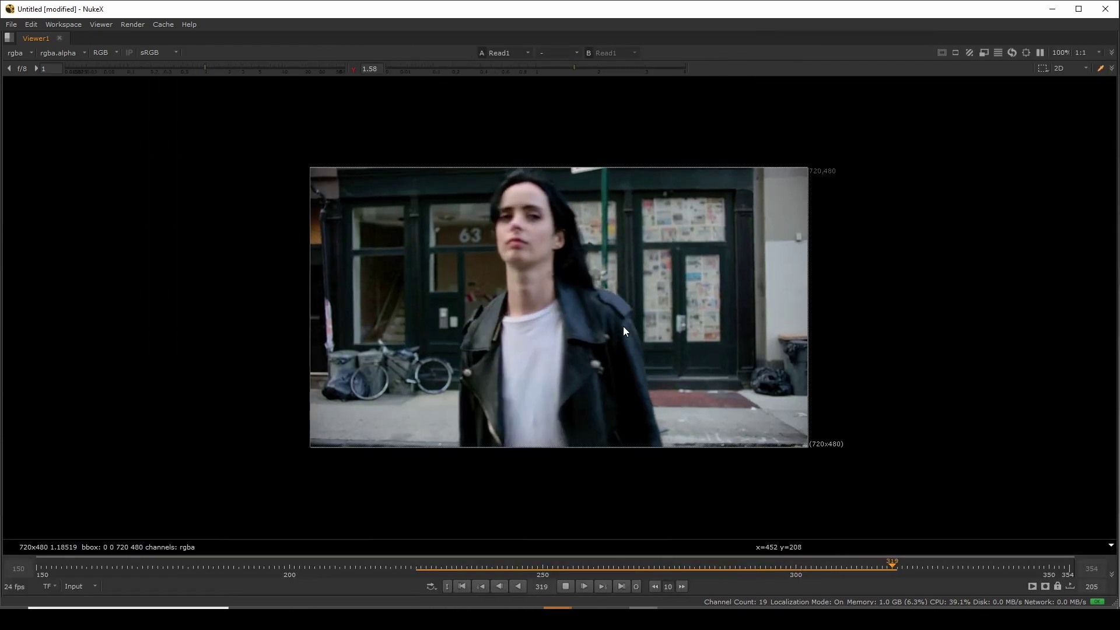
pyautogui.scroll(3, 623, 331)
pyautogui.scroll(-1, 624, 331)
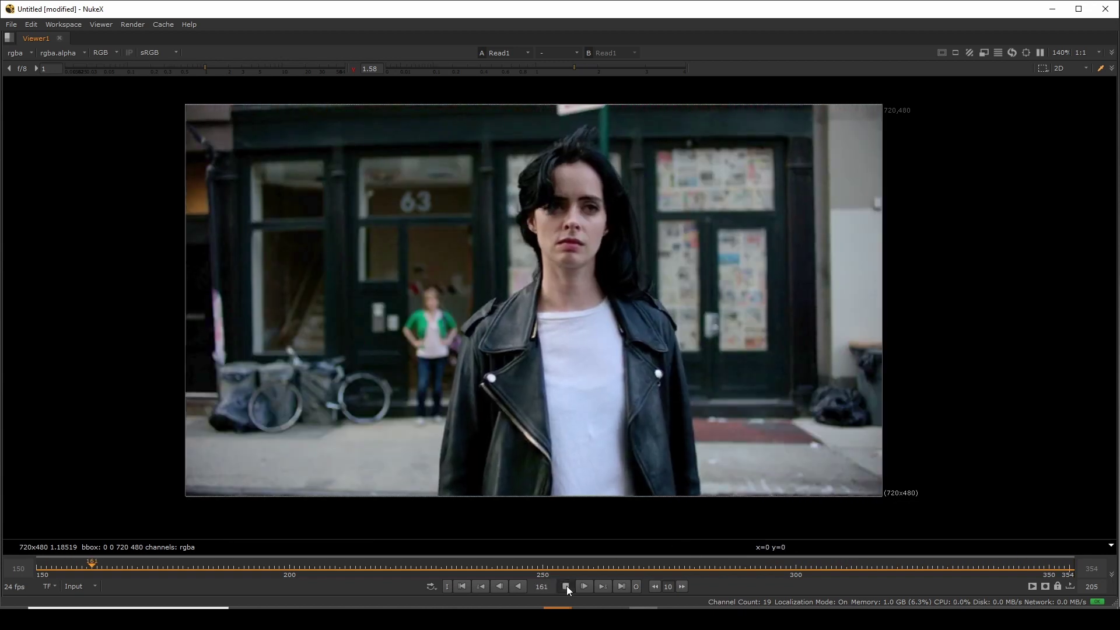
pyautogui.click(565, 586)
# - Scrub from frame 150 to frame 250 and examine the bicycle beside the doorway up close
pyautogui.click(40, 571)
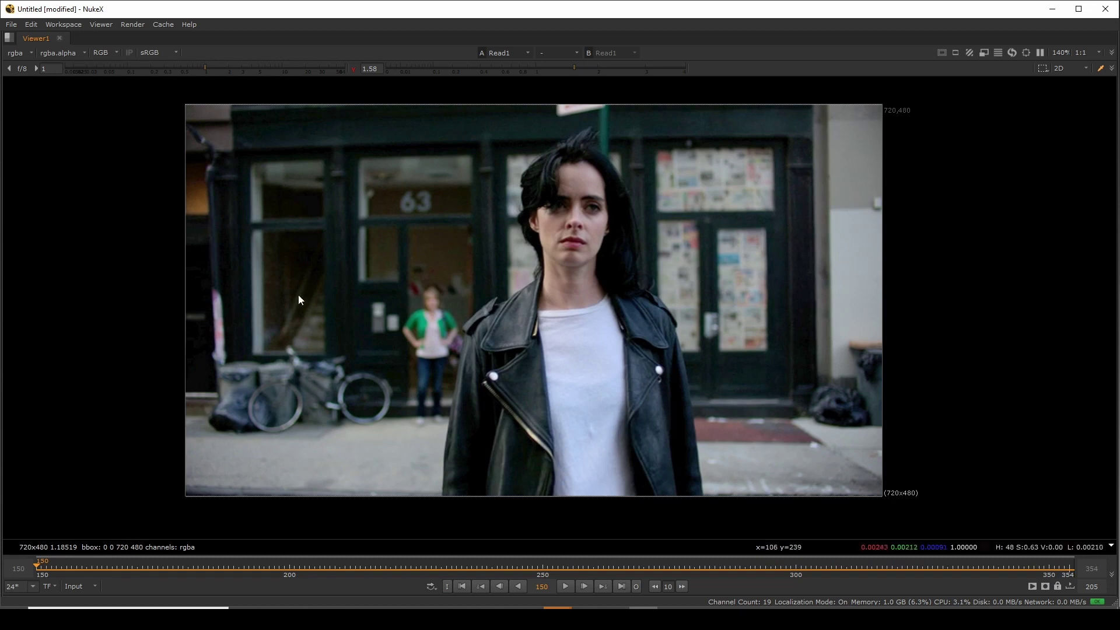
pyautogui.moveTo(191, 569); pyautogui.dragTo(540, 576)
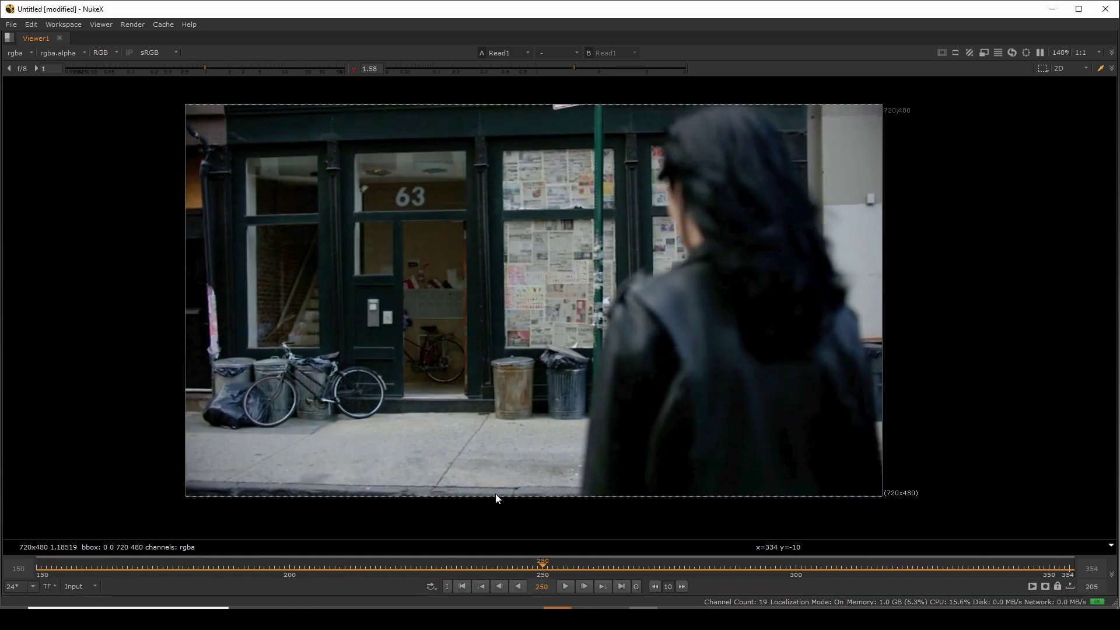
pyautogui.scroll(4, 499, 499)
pyautogui.scroll(3, 233, 327)
pyautogui.moveTo(221, 166); pyautogui.dragTo(730, 447)
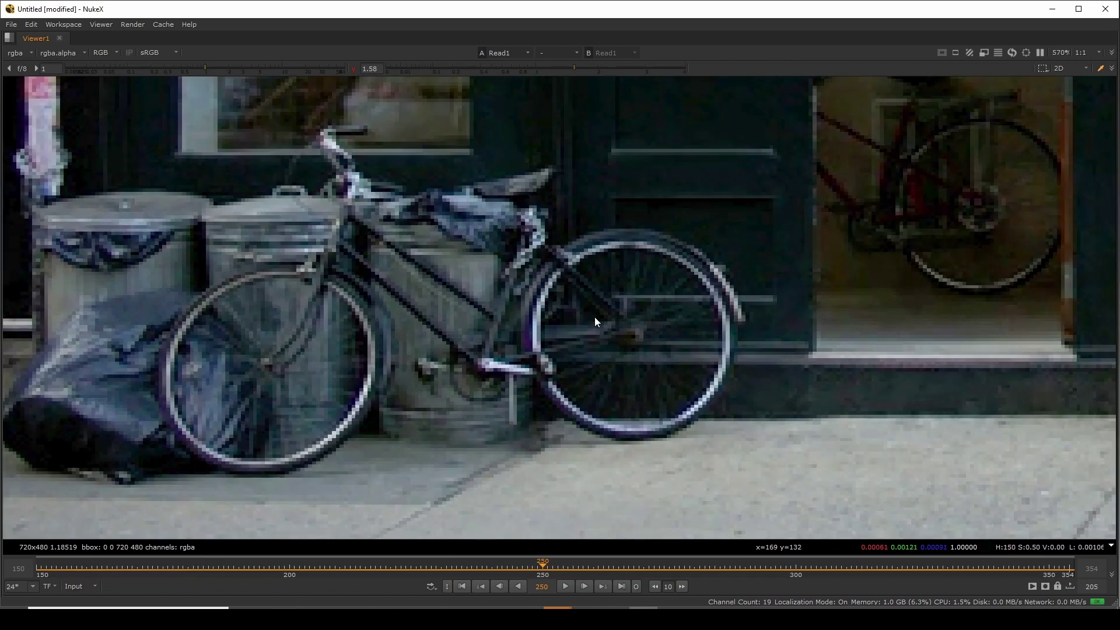
pyautogui.scroll(-5, 594, 317)
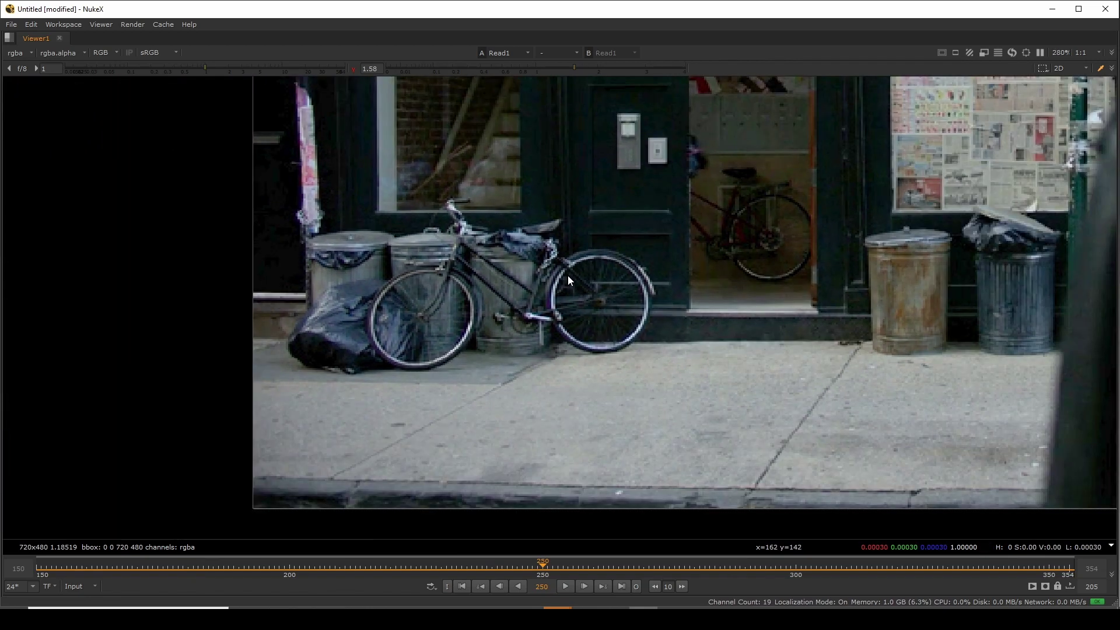
pyautogui.scroll(-2, 476, 340)
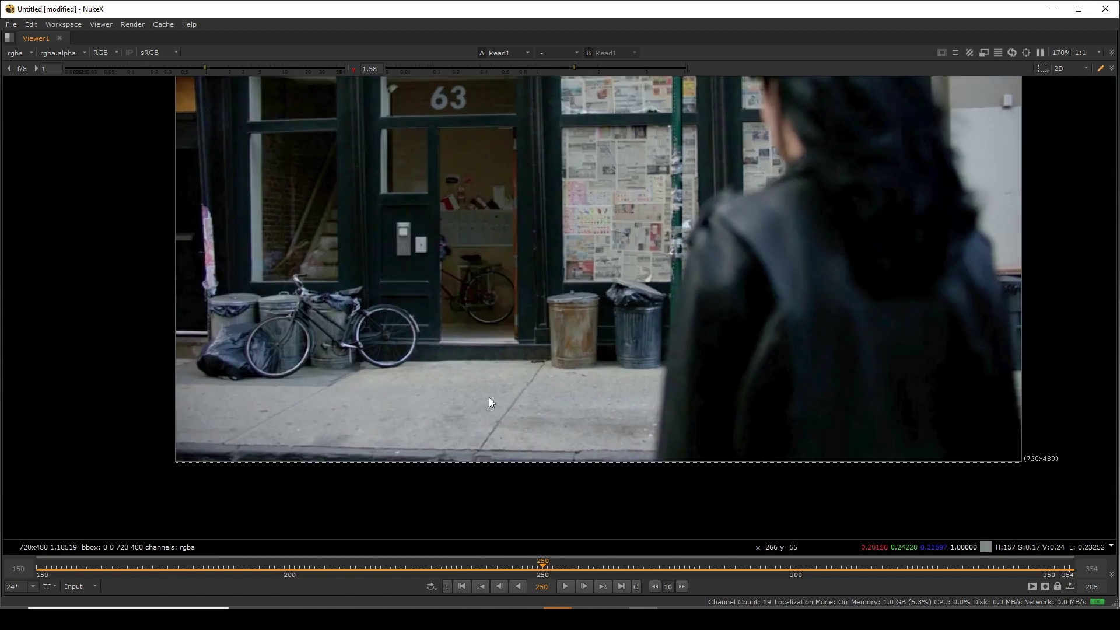
pyautogui.moveTo(425, 320); pyautogui.dragTo(483, 366, button='middle')
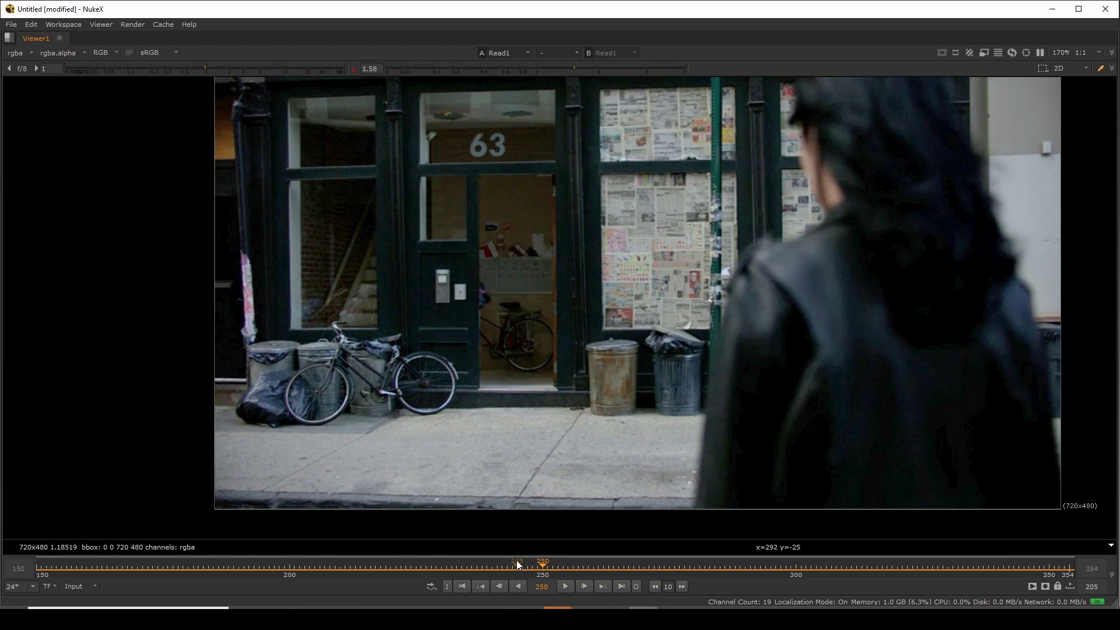
pyautogui.moveTo(516, 560); pyautogui.dragTo(542, 576)
pyautogui.moveTo(552, 562)
pyautogui.mouseDown()
pyautogui.moveTo(275, 562)
pyautogui.moveTo(175, 578)
pyautogui.moveTo(809, 595)
pyautogui.moveTo(1023, 583)
pyautogui.moveTo(938, 564)
pyautogui.moveTo(542, 562)
pyautogui.mouseUp()
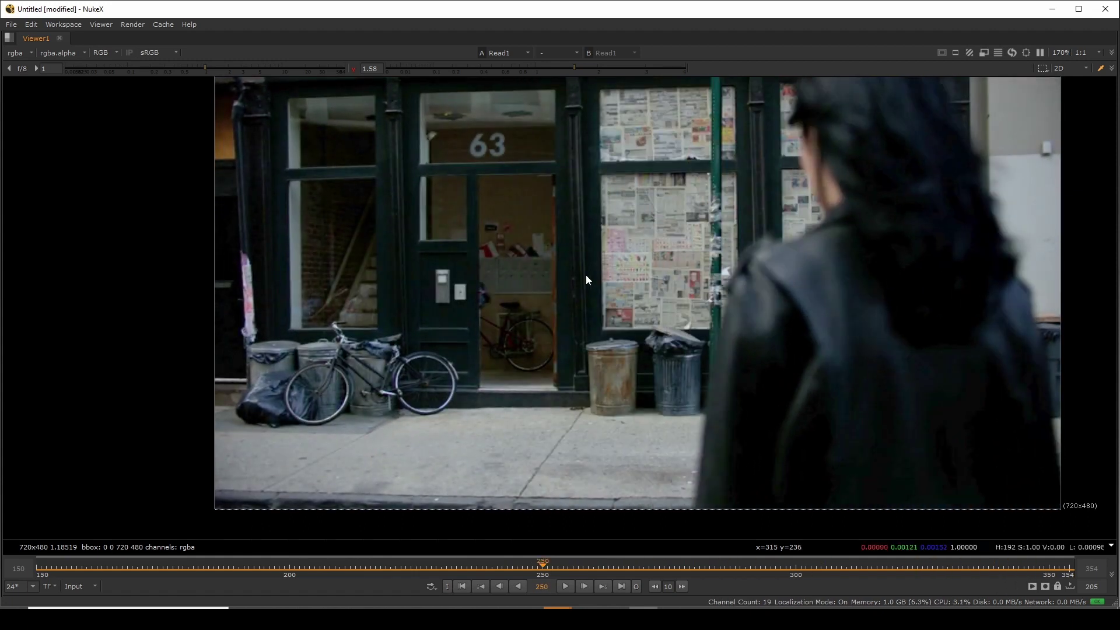
# - Restore the full workspace layout and add a RotoPaint node below the Read1 node
pyautogui.press('space')
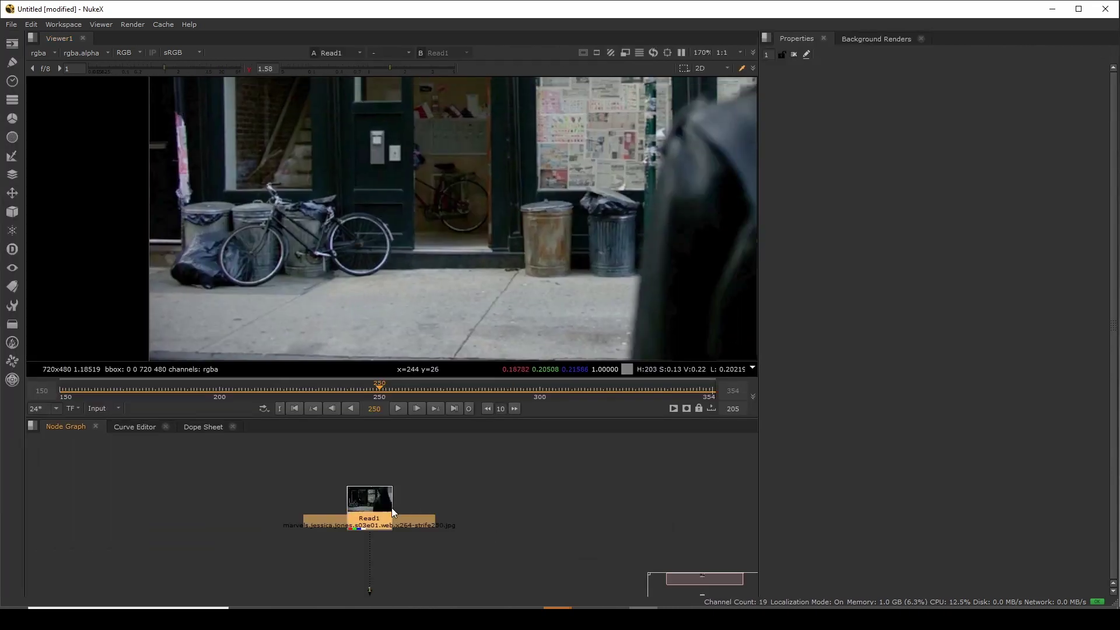
pyautogui.press('p')
pyautogui.click(386, 548)
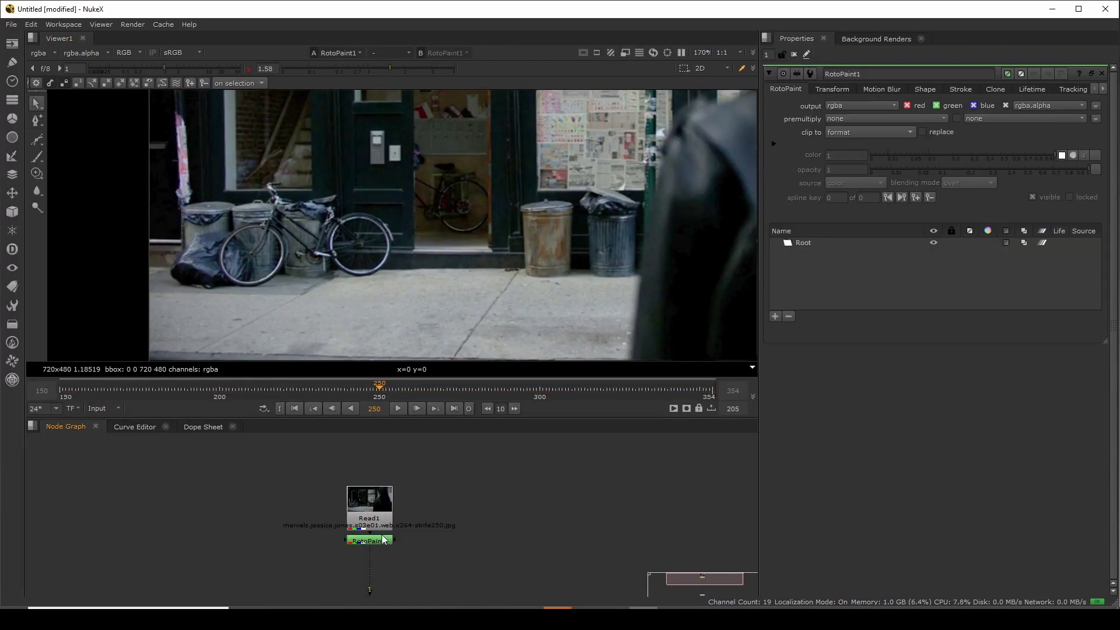
pyautogui.moveTo(382, 539); pyautogui.dragTo(382, 547)
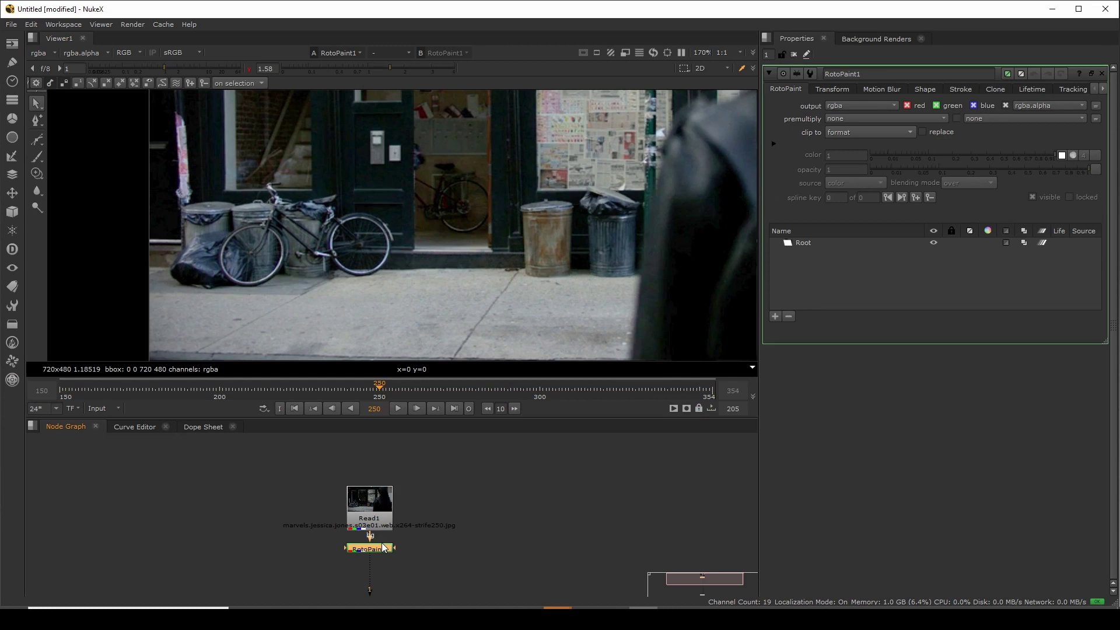
# - Choose the Clone tool, set its brush size to about 9.8 and sample the dark step beside the bicycle's rear wheel
pyautogui.click(33, 175)
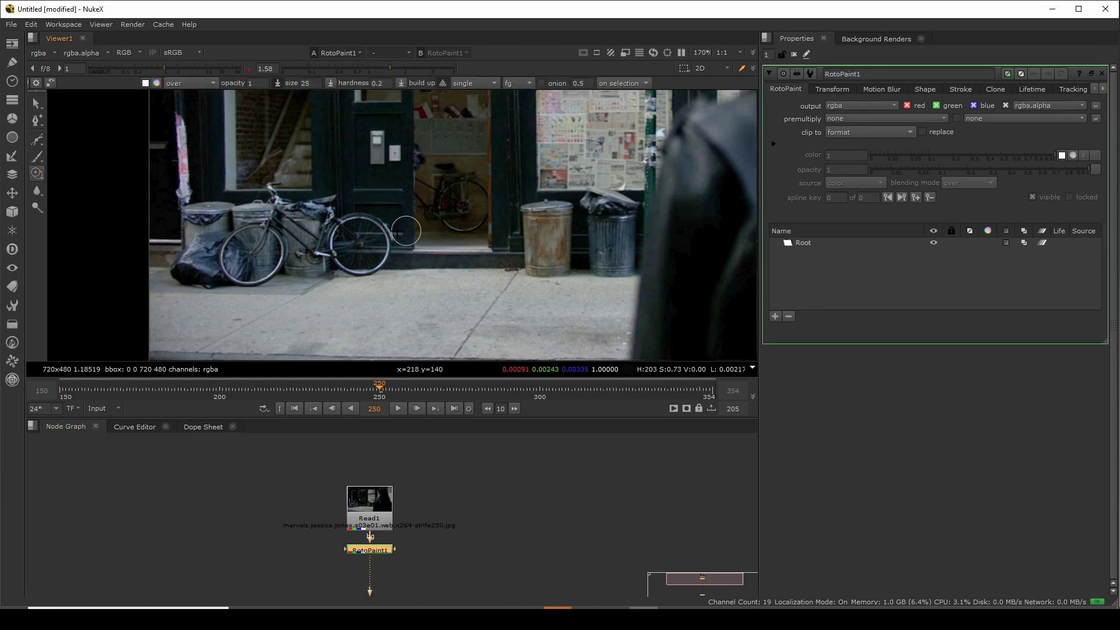
pyautogui.scroll(7, 405, 230)
pyautogui.scroll(-6, 570, 216)
pyautogui.press('space')
pyautogui.scroll(4, 526, 401)
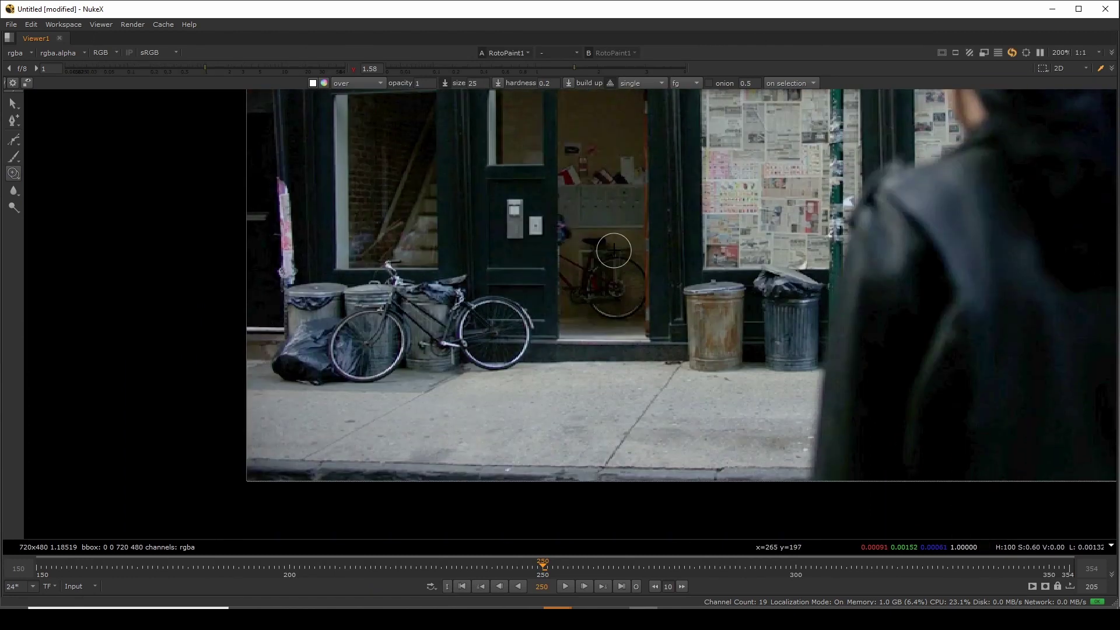
pyautogui.scroll(7, 474, 393)
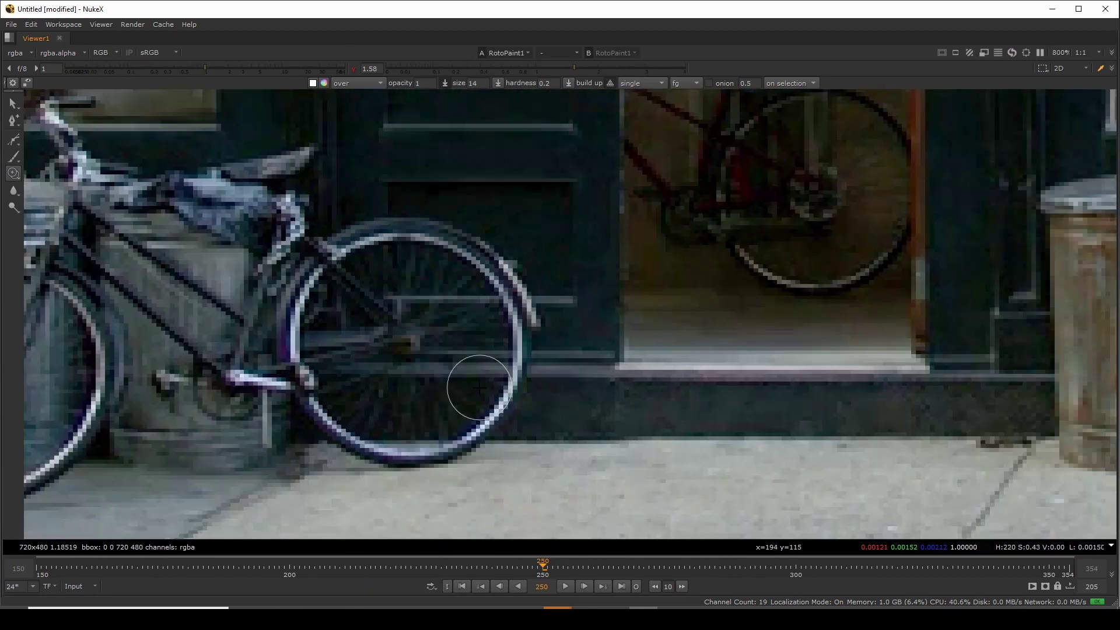
pyautogui.keyDown('shift'); pyautogui.moveTo(633, 374); pyautogui.dragTo(609, 369); pyautogui.keyUp('shift')
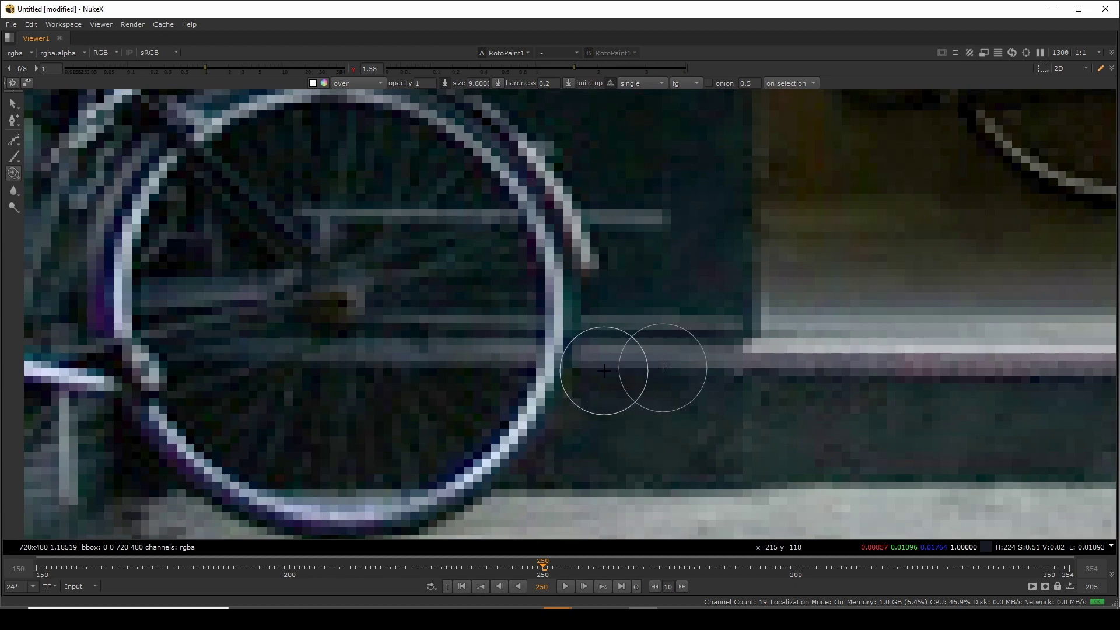
pyautogui.scroll(-5, 668, 373)
pyautogui.scroll(3, 671, 373)
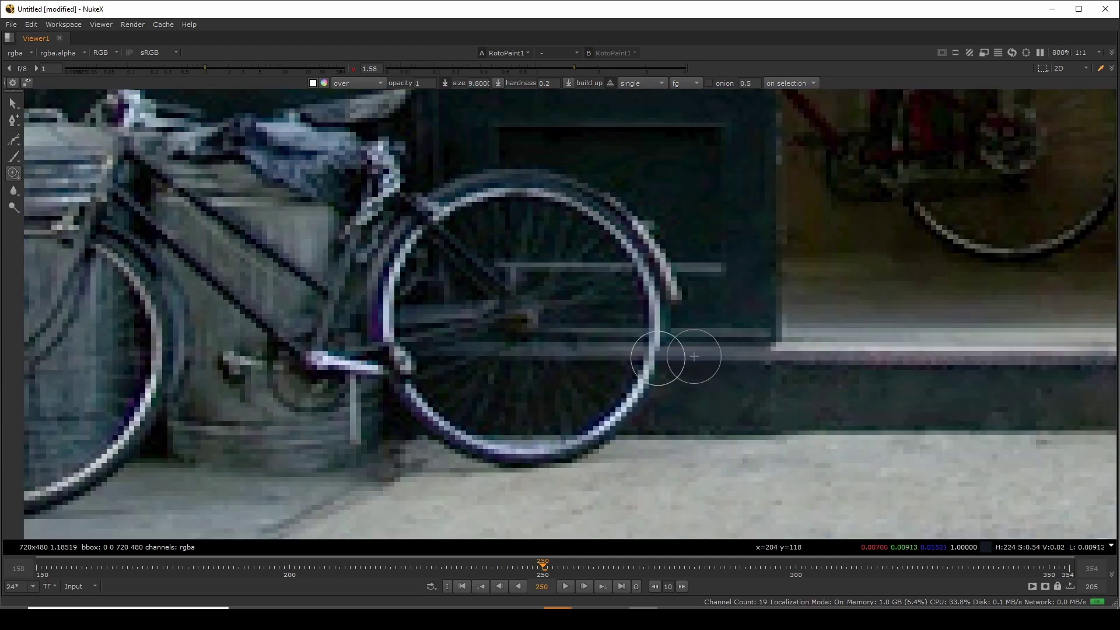
# - Clone the dark step, door and pavement over the lower and outer parts of the bicycle's rear wheel at frame 250
pyautogui.moveTo(694, 356)
pyautogui.mouseDown()
pyautogui.moveTo(725, 357)
pyautogui.moveTo(707, 375)
pyautogui.moveTo(645, 375)
pyautogui.moveTo(675, 372)
pyautogui.moveTo(665, 383)
pyautogui.moveTo(690, 400)
pyautogui.moveTo(622, 430)
pyautogui.mouseUp()
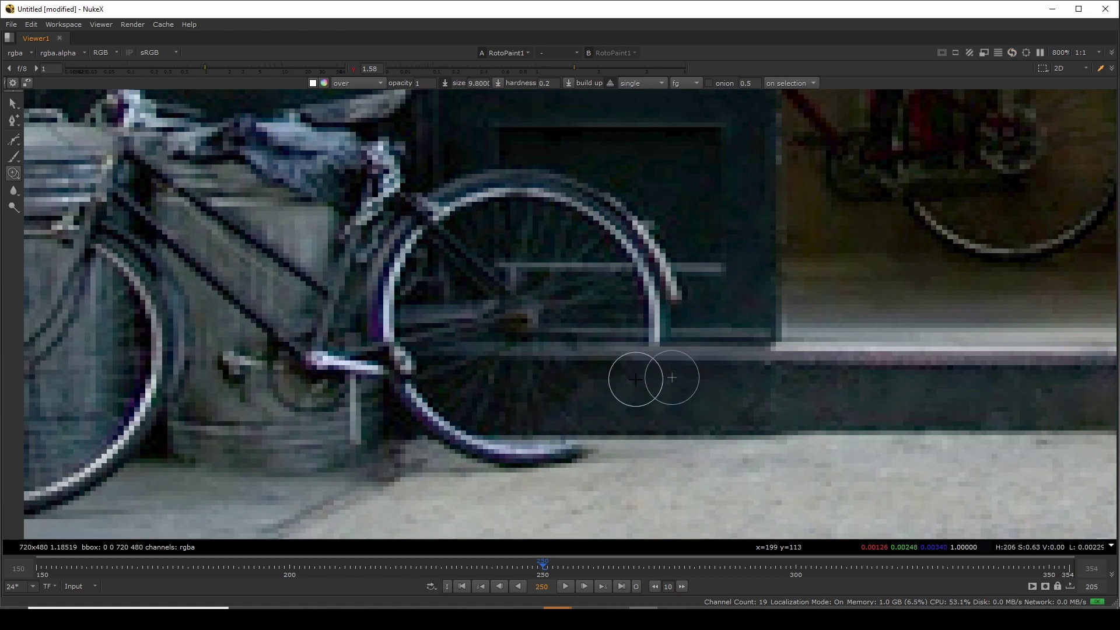
pyautogui.moveTo(635, 379)
pyautogui.mouseDown()
pyautogui.moveTo(567, 379)
pyautogui.moveTo(600, 430)
pyautogui.moveTo(592, 452)
pyautogui.moveTo(555, 461)
pyautogui.moveTo(491, 445)
pyautogui.mouseUp()
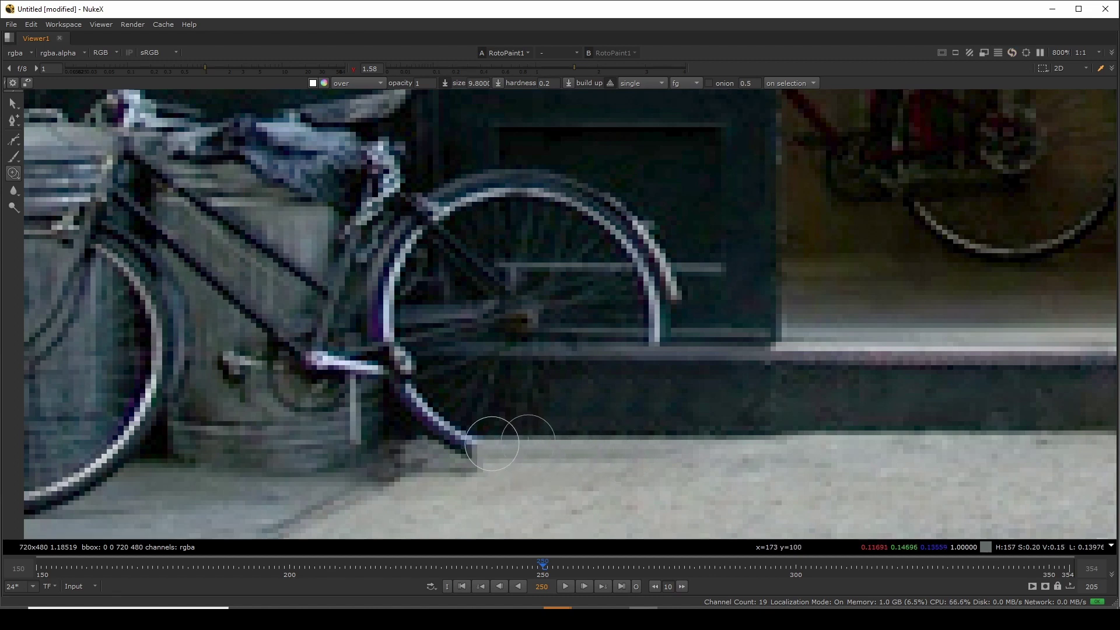
pyautogui.scroll(-3, 621, 347)
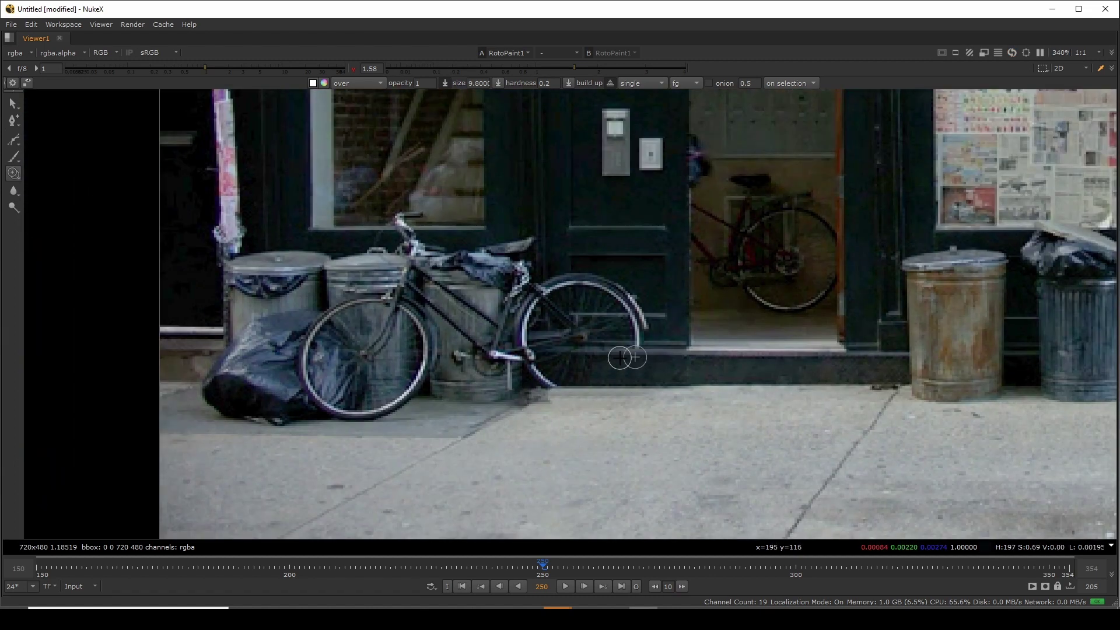
pyautogui.scroll(1, 649, 371)
pyautogui.scroll(4, 649, 371)
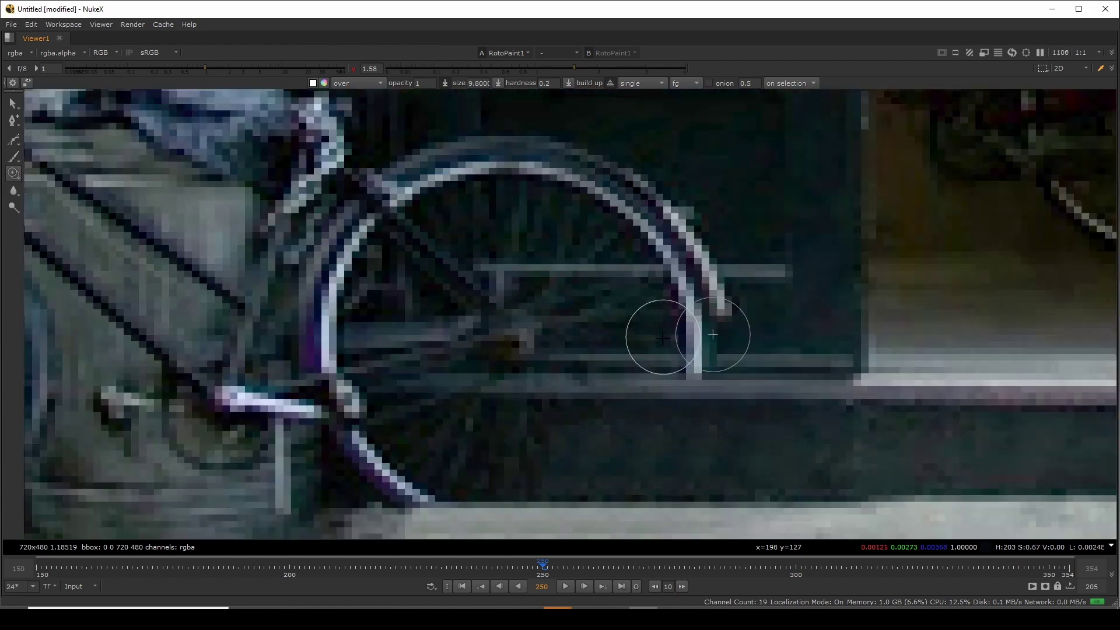
pyautogui.moveTo(726, 280)
pyautogui.mouseDown()
pyautogui.moveTo(736, 320)
pyautogui.moveTo(705, 370)
pyautogui.moveTo(650, 331)
pyautogui.moveTo(662, 310)
pyautogui.moveTo(704, 307)
pyautogui.moveTo(670, 329)
pyautogui.mouseUp()
pyautogui.scroll(-8, 729, 326)
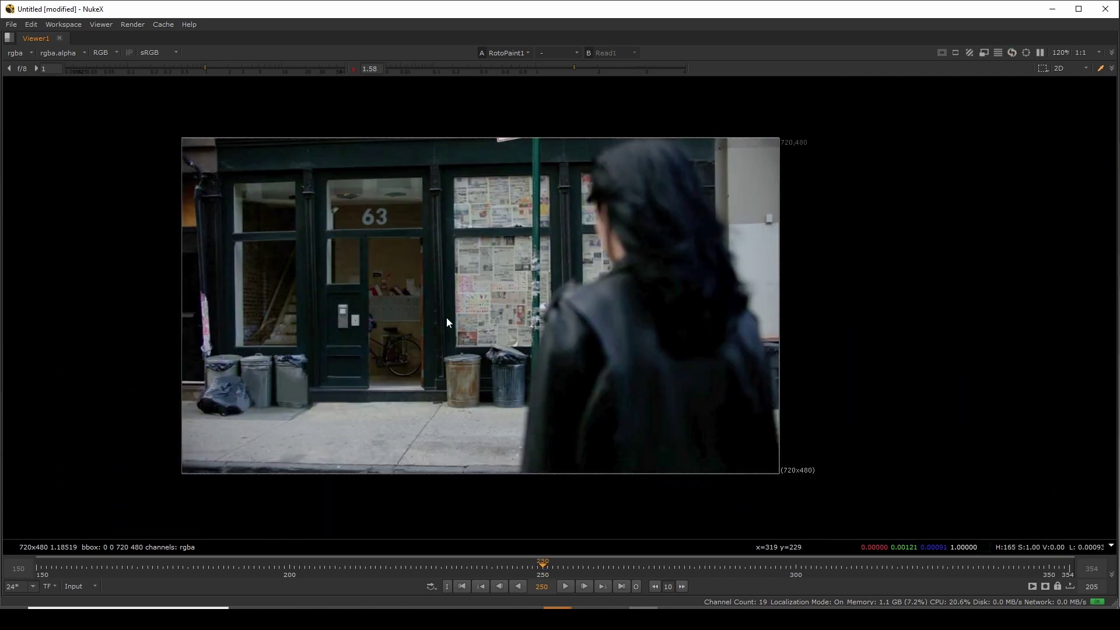
# - Examine the painted-out bicycle area around the trash cans and compare it with the original footage
pyautogui.scroll(2, 446, 321)
pyautogui.moveTo(446, 321); pyautogui.dragTo(763, 268, button='middle')
pyautogui.moveTo(569, 359); pyautogui.dragTo(496, 357, button='middle')
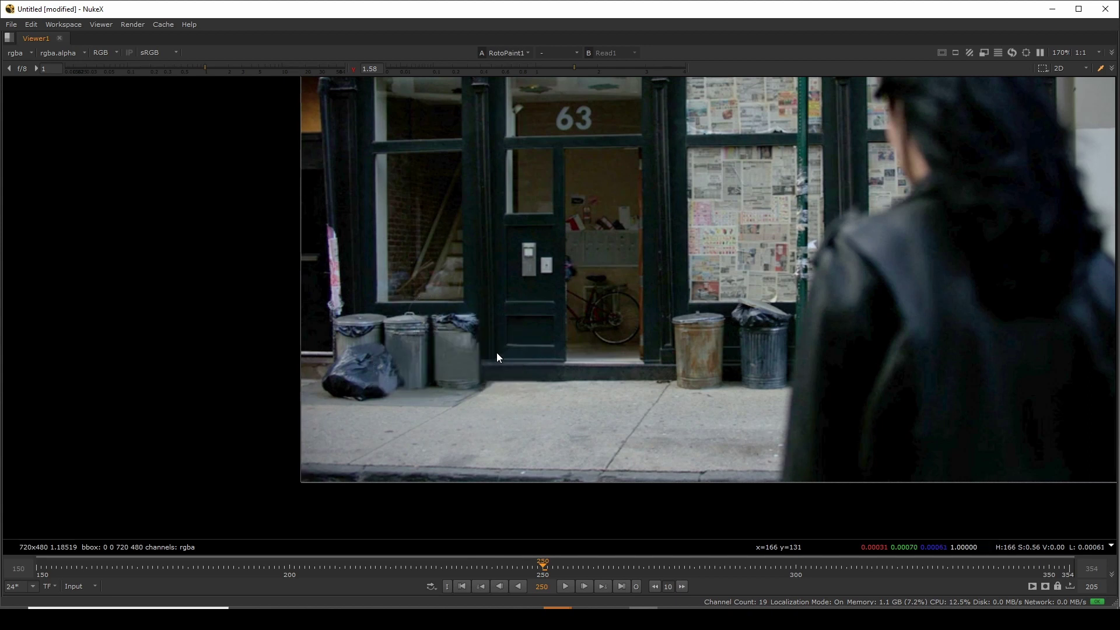
pyautogui.moveTo(550, 269); pyautogui.dragTo(333, 477)
pyautogui.press('1')
pyautogui.press('2')
pyautogui.press('1')
pyautogui.press('2')
pyautogui.moveTo(515, 323); pyautogui.dragTo(510, 323, button='middle')
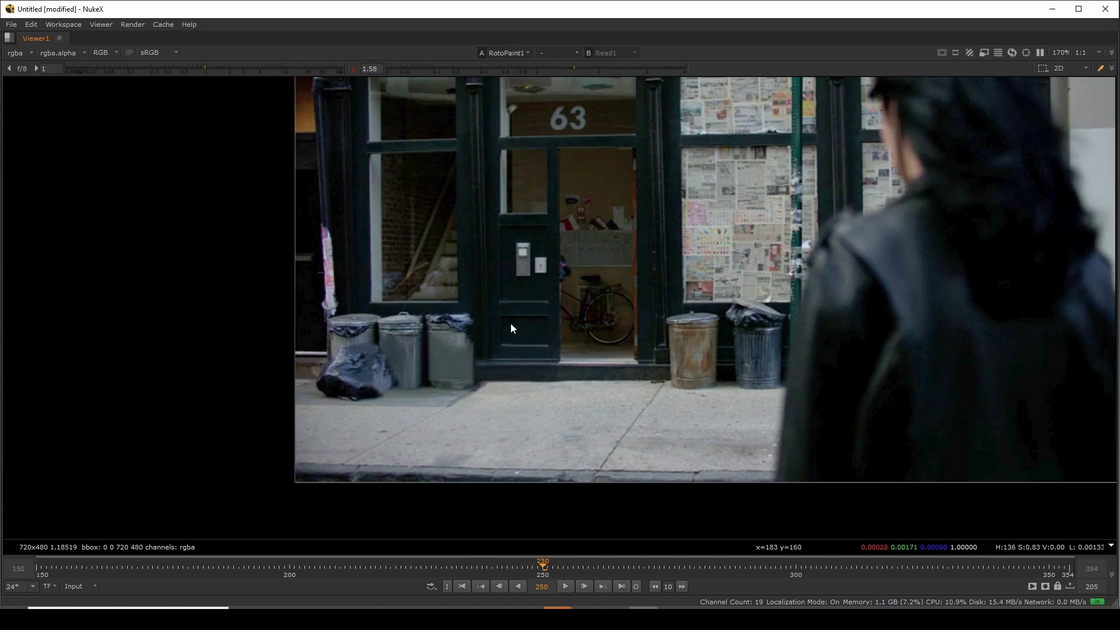
pyautogui.moveTo(559, 300); pyautogui.dragTo(340, 414)
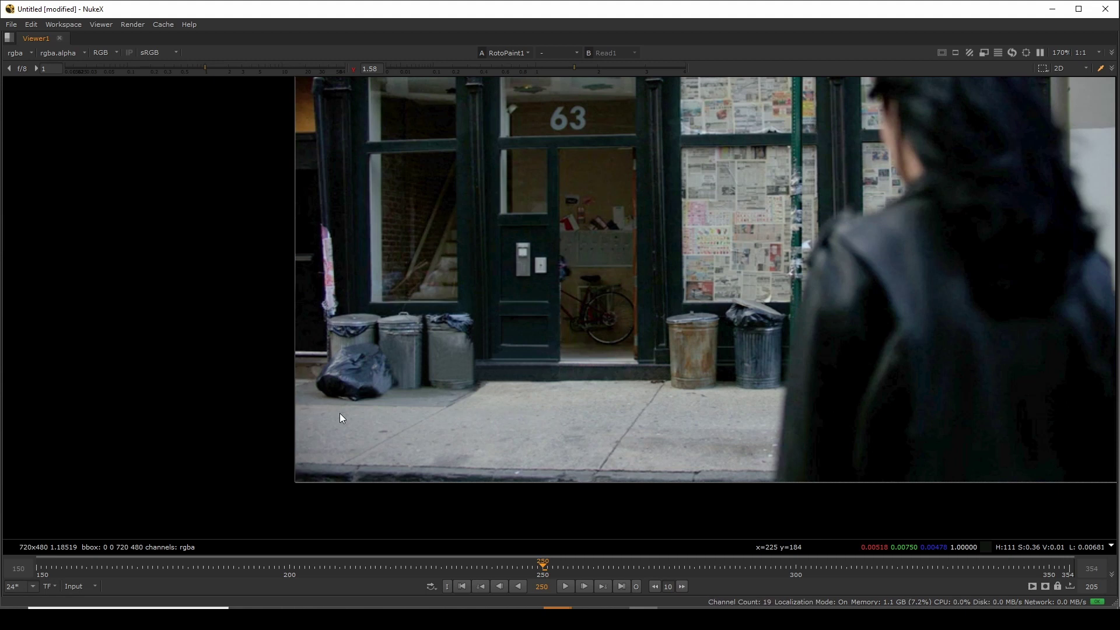
pyautogui.moveTo(524, 307); pyautogui.dragTo(541, 356, button='middle')
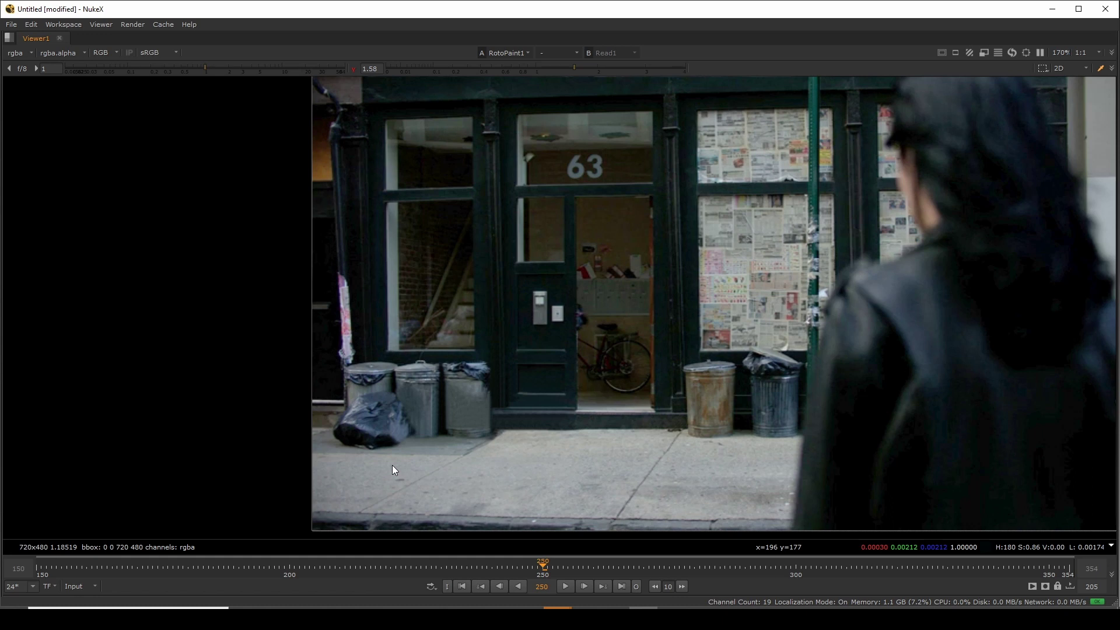
# - Switch the viewer repeatedly between Read1 and RotoPaint1 at frame 250 to check the bicycle removal
pyautogui.press('1')
pyautogui.press('2')
pyautogui.moveTo(540, 565)
pyautogui.mouseDown()
pyautogui.moveTo(581, 568)
pyautogui.moveTo(543, 564)
pyautogui.mouseUp()
pyautogui.press('1')
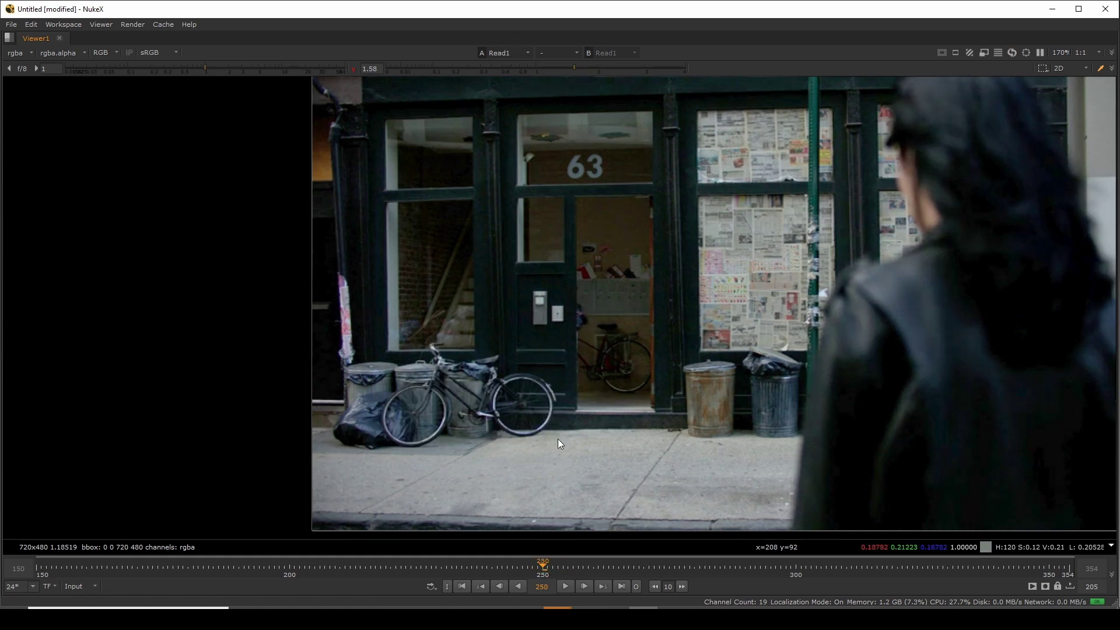
pyautogui.press('2')
pyautogui.press('1')
pyautogui.press('2')
pyautogui.press('1')
pyautogui.press('2')
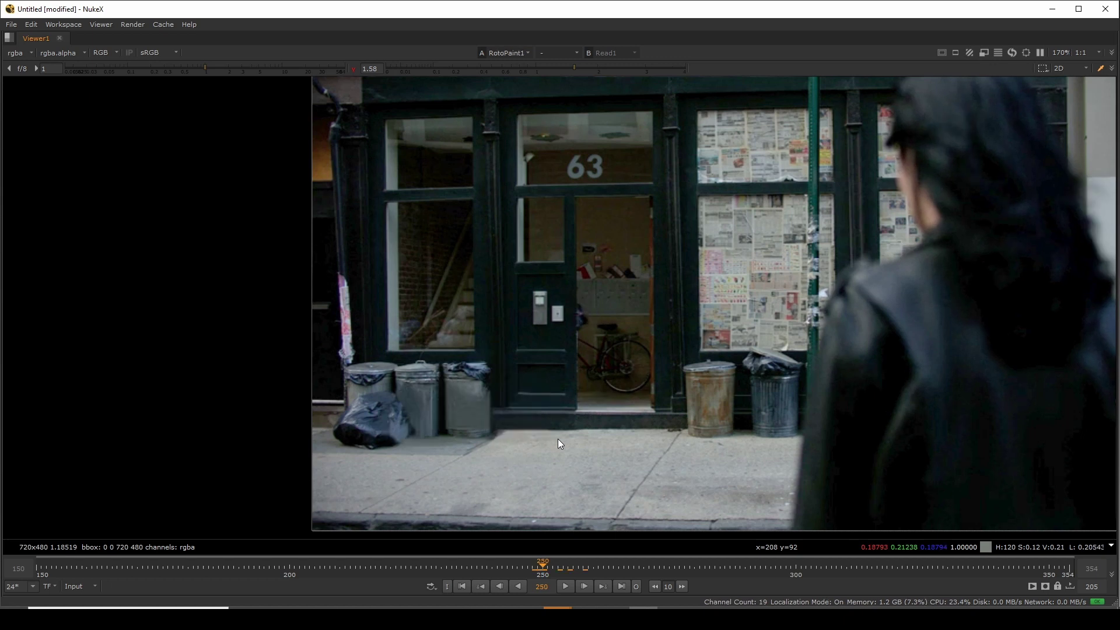
pyautogui.press('1')
pyautogui.press('2')
pyautogui.press('1')
pyautogui.press('2')
pyautogui.press('1')
pyautogui.press('2')
pyautogui.press('1')
pyautogui.press('2')
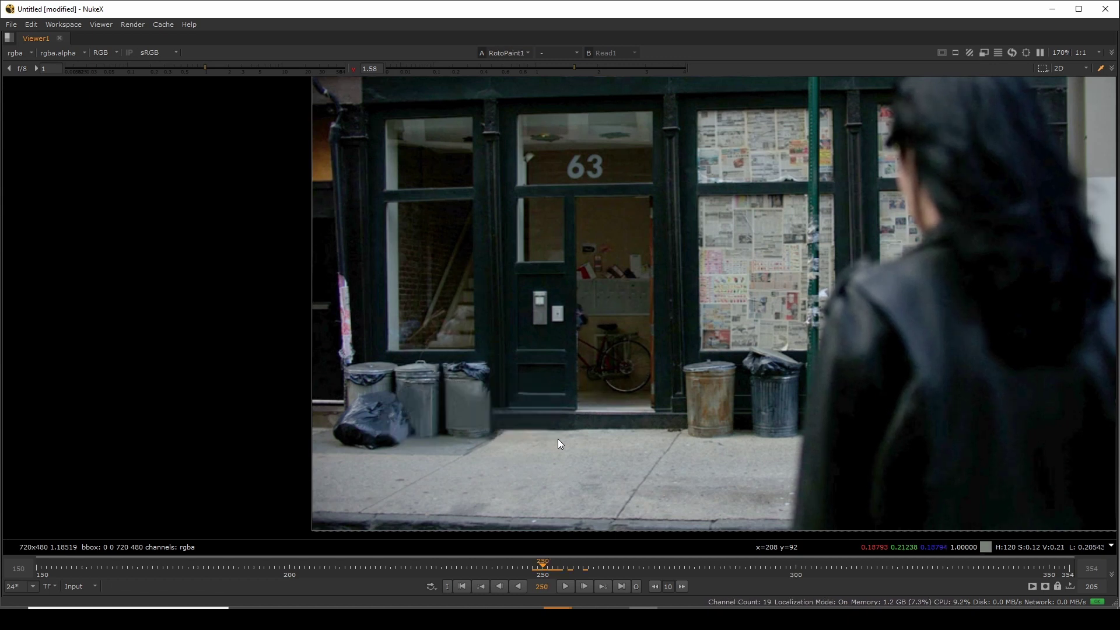
pyautogui.press('1')
pyautogui.press('2')
# - Check the RotoPaint1 output at frame 251, return to frame 250 and view the original Read1 footage
pyautogui.press('Right')
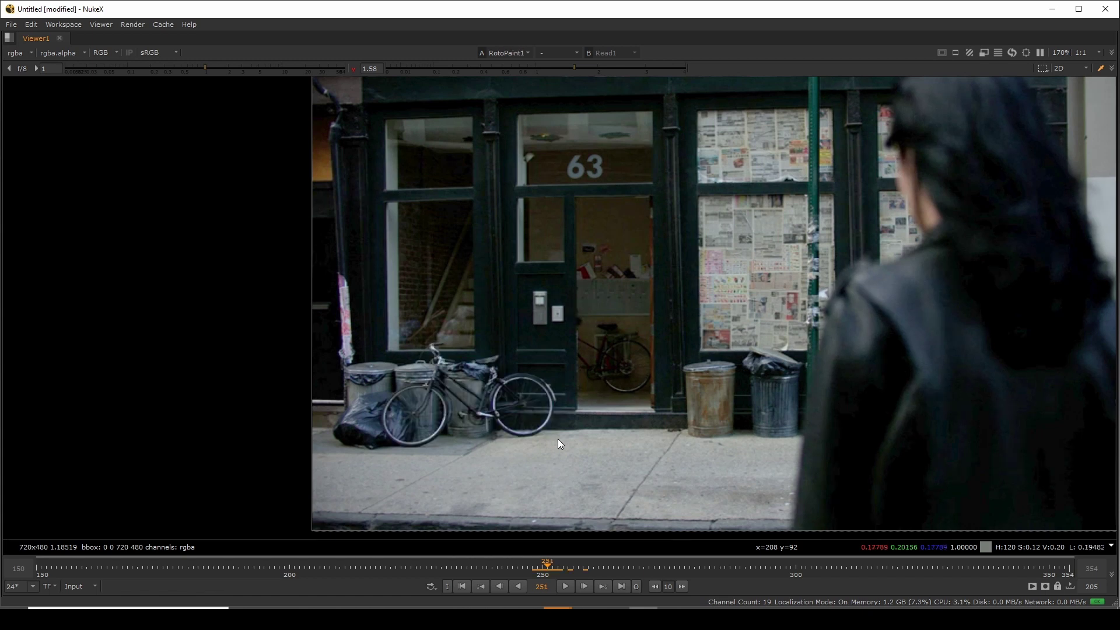
pyautogui.press('Left')
pyautogui.press('1')
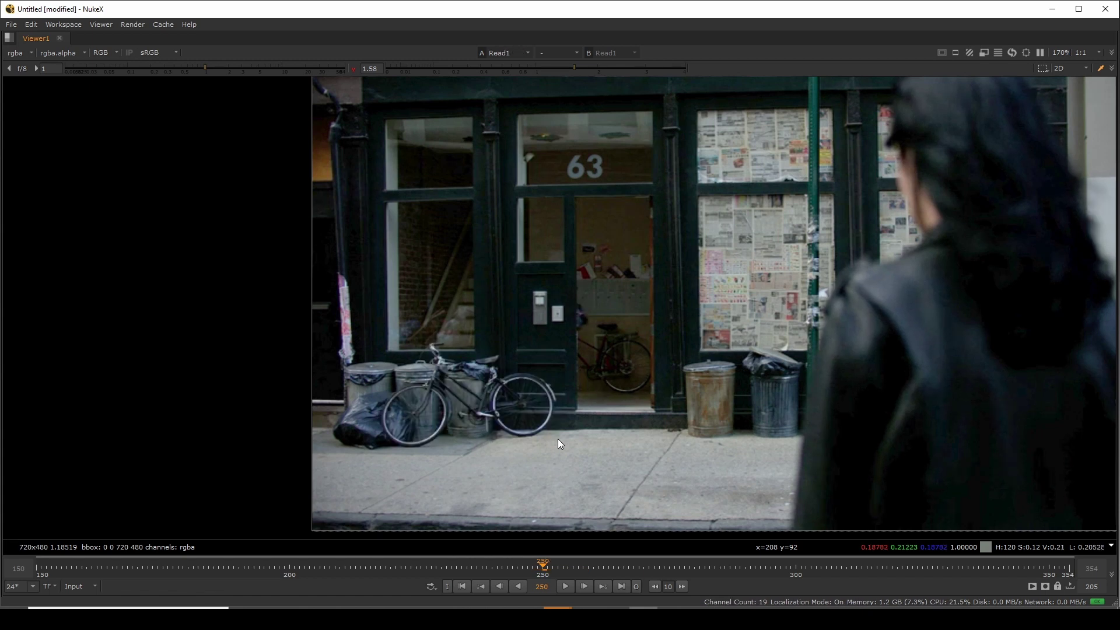
# - Add a FrameHold node below RotoPaint1 to hold the painted clean plate at frame 250
pyautogui.press('2')
pyautogui.press('space')
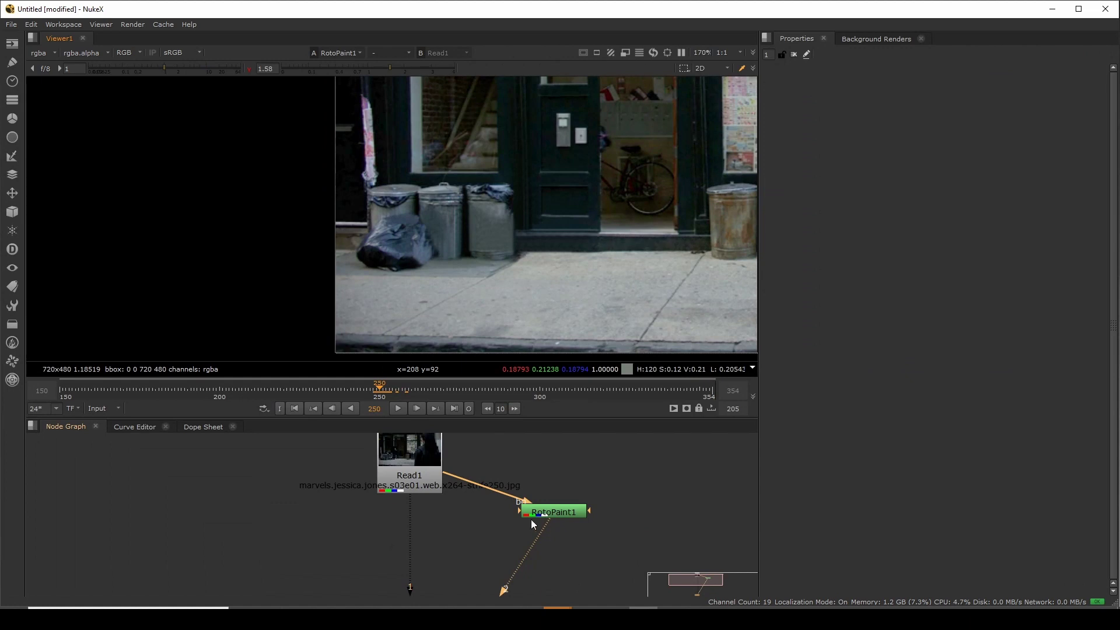
pyautogui.scroll(-2, 528, 493)
pyautogui.press('space')
pyautogui.scroll(3, 519, 517)
pyautogui.moveTo(520, 517); pyautogui.dragTo(565, 197, button='middle')
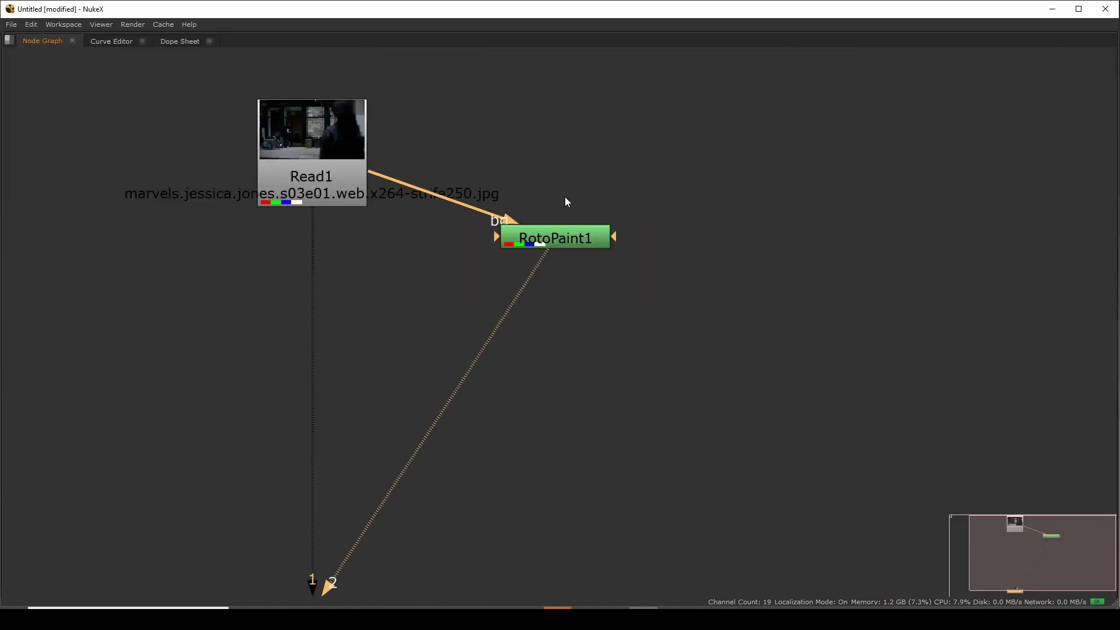
pyautogui.press('Tab')
pyautogui.write('frame')
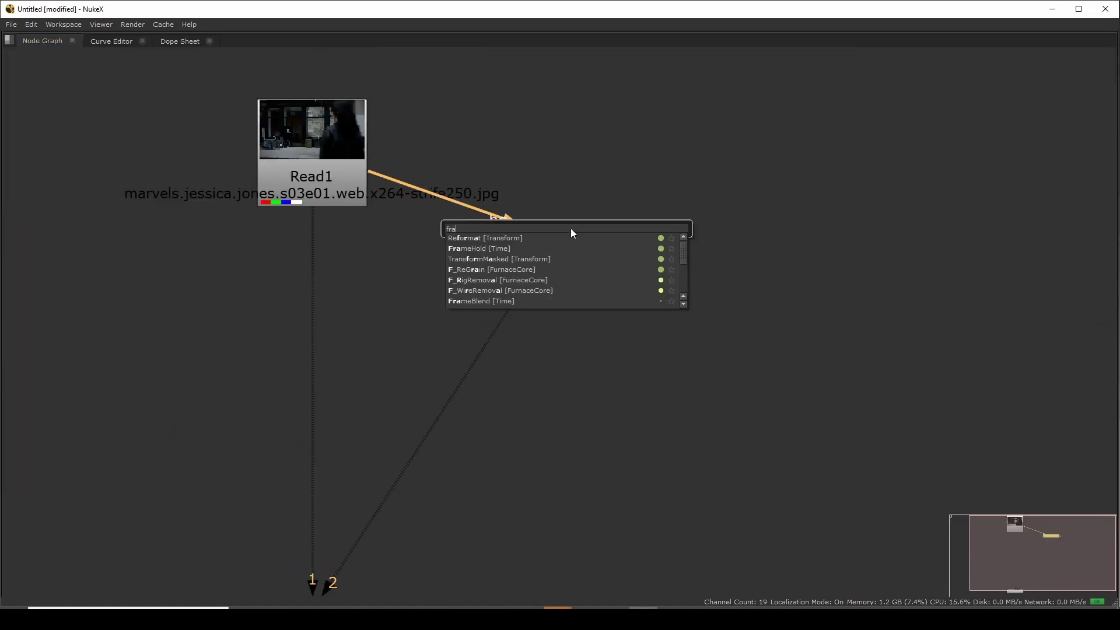
pyautogui.press('Return')
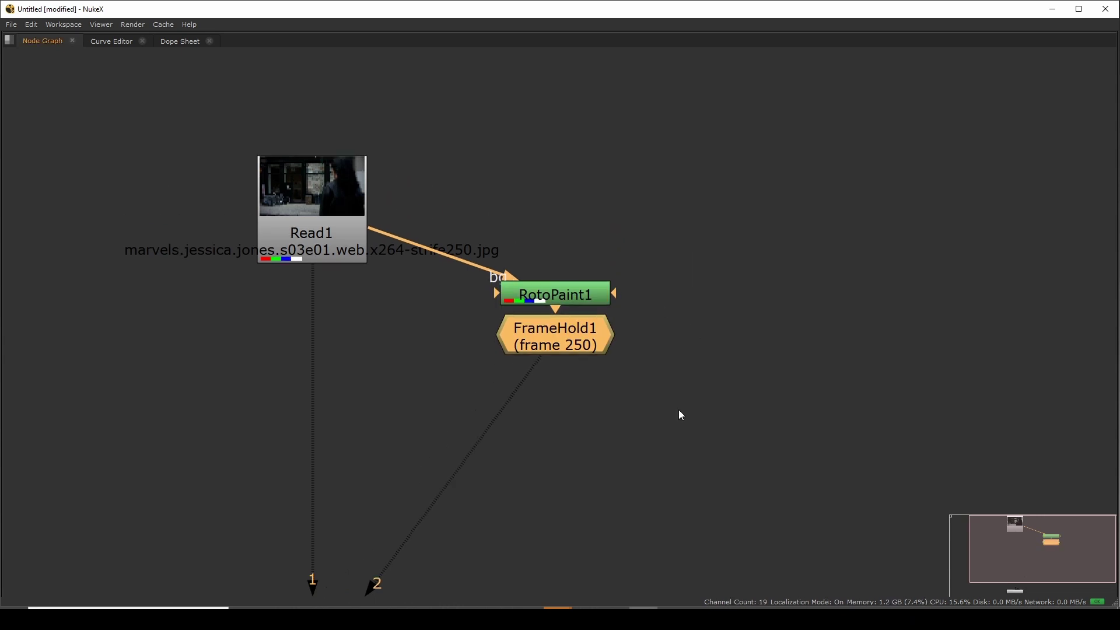
# - Insert a Dot below Read1 on the branch to RotoPaint1 and line up RotoPaint1 and FrameHold1 beside and below it
pyautogui.click(340, 252)
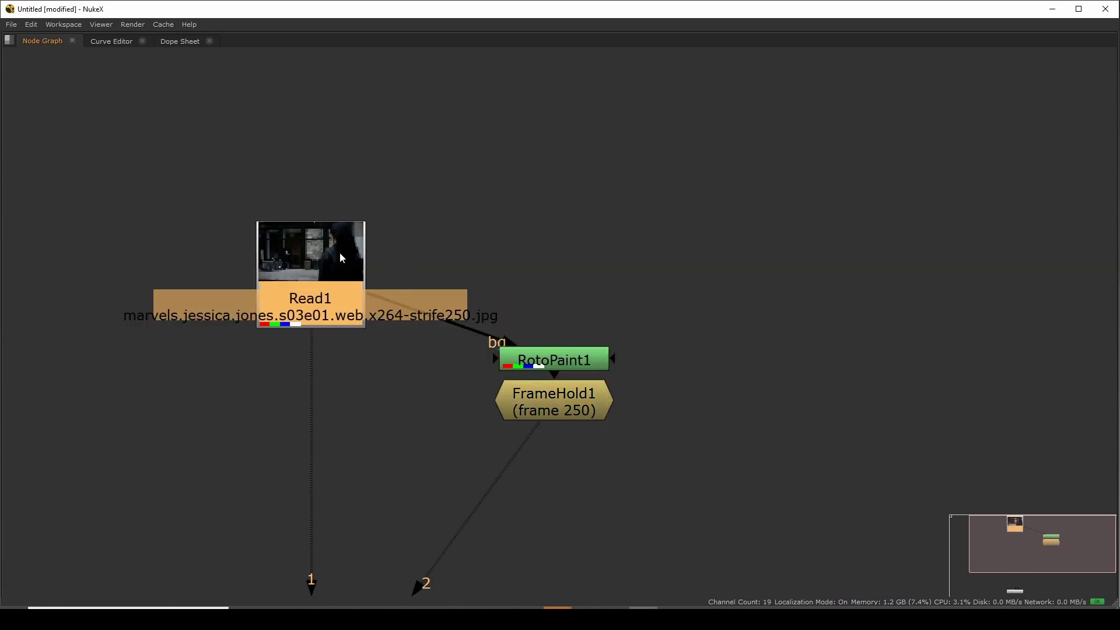
pyautogui.press('.')
pyautogui.moveTo(317, 348); pyautogui.dragTo(314, 361)
pyautogui.moveTo(343, 258); pyautogui.dragTo(341, 166)
pyautogui.moveTo(553, 357); pyautogui.dragTo(550, 338)
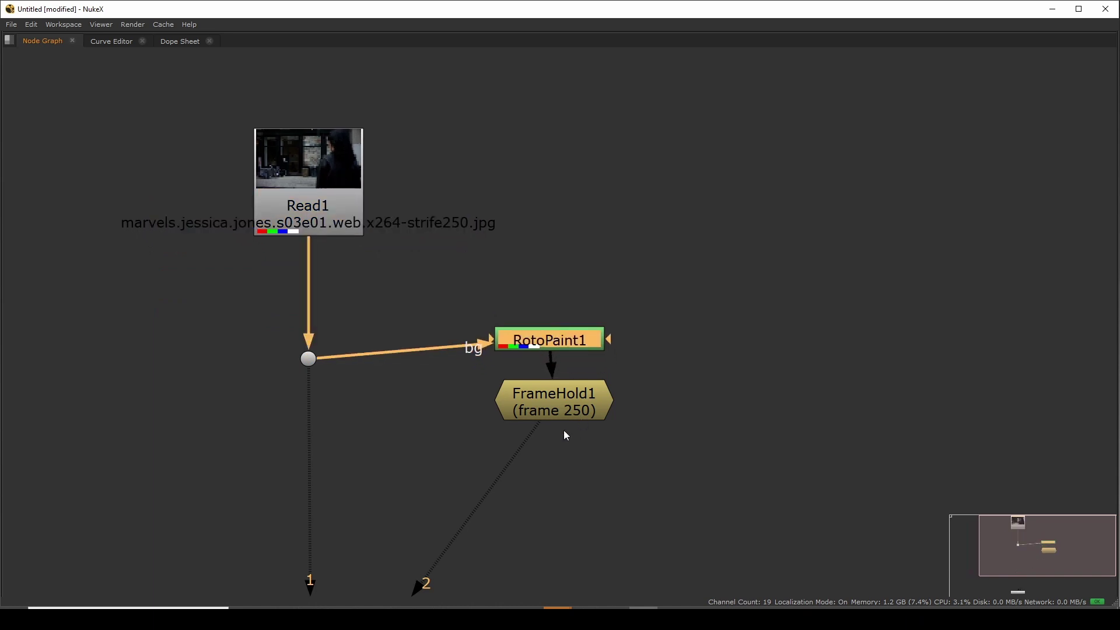
pyautogui.moveTo(560, 416); pyautogui.dragTo(555, 482)
pyautogui.moveTo(561, 346); pyautogui.dragTo(564, 365)
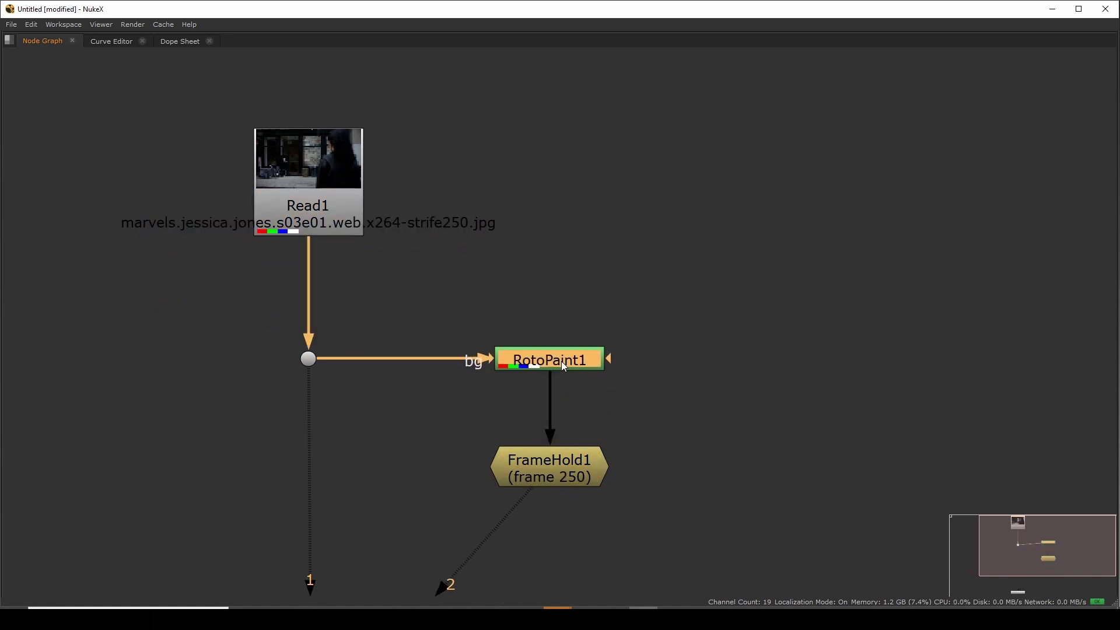
# - Examine the FrameHold1 clean plate around the trash cans and compare it with the original footage from the Dot at frame 250
pyautogui.press('space')
pyautogui.scroll(-5, 595, 515)
pyautogui.scroll(1, 582, 520)
pyautogui.moveTo(582, 521); pyautogui.dragTo(553, 542, button='middle')
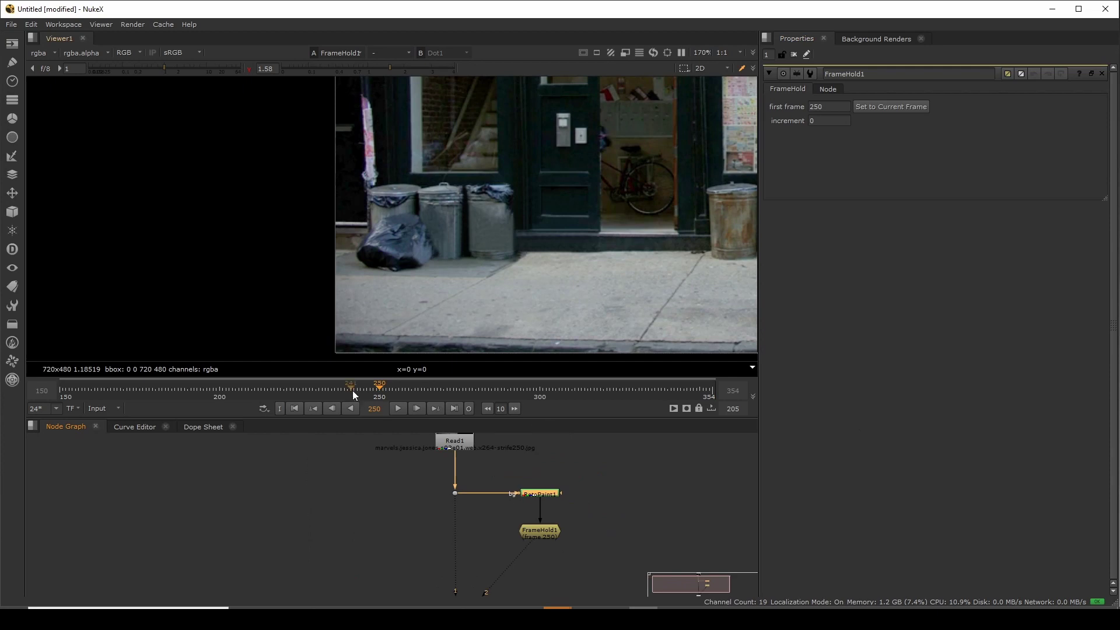
pyautogui.moveTo(628, 206); pyautogui.dragTo(433, 206, button='middle')
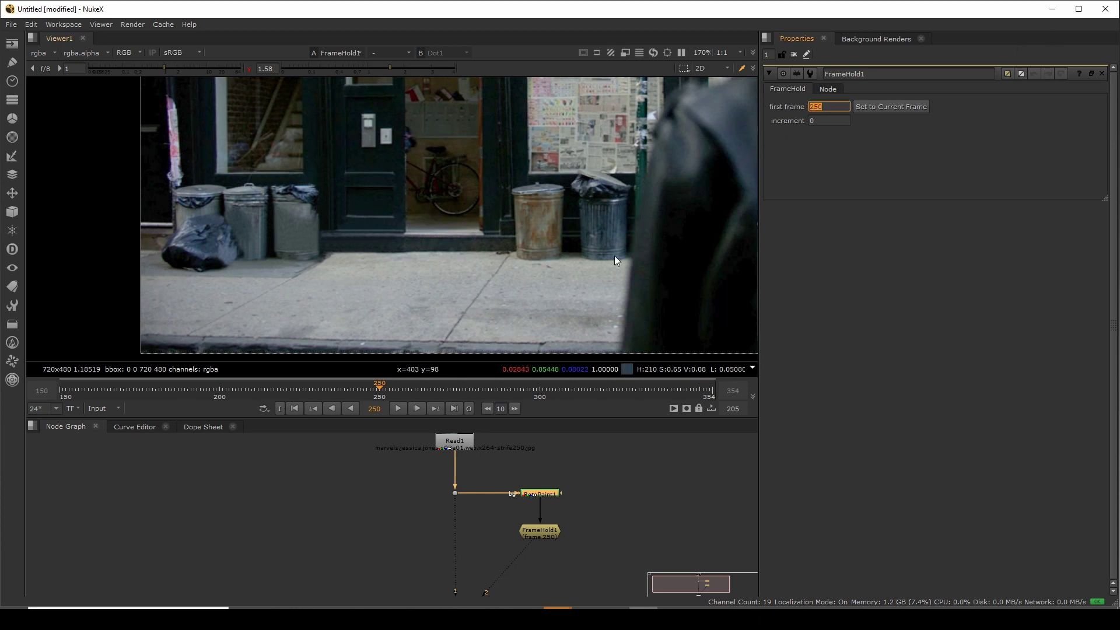
pyautogui.scroll(-3, 321, 296)
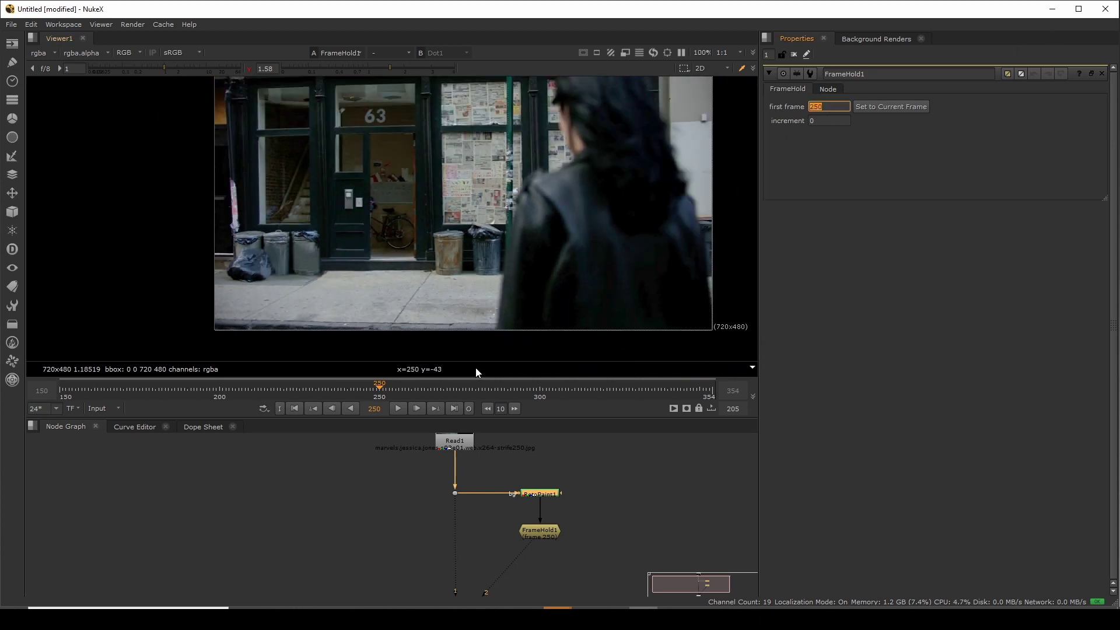
pyautogui.moveTo(408, 270); pyautogui.dragTo(429, 279, button='middle')
pyautogui.moveTo(449, 487); pyautogui.dragTo(449, 505, button='middle')
pyautogui.scroll(4, 313, 224)
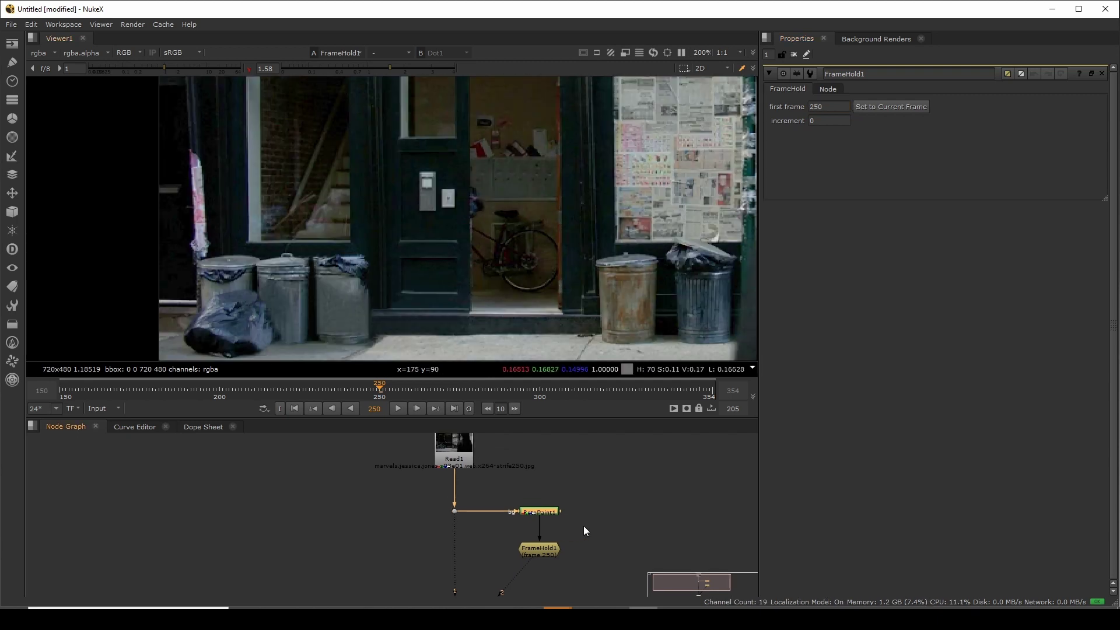
pyautogui.moveTo(583, 526); pyautogui.dragTo(527, 518, button='middle')
pyautogui.moveTo(389, 493); pyautogui.dragTo(422, 501)
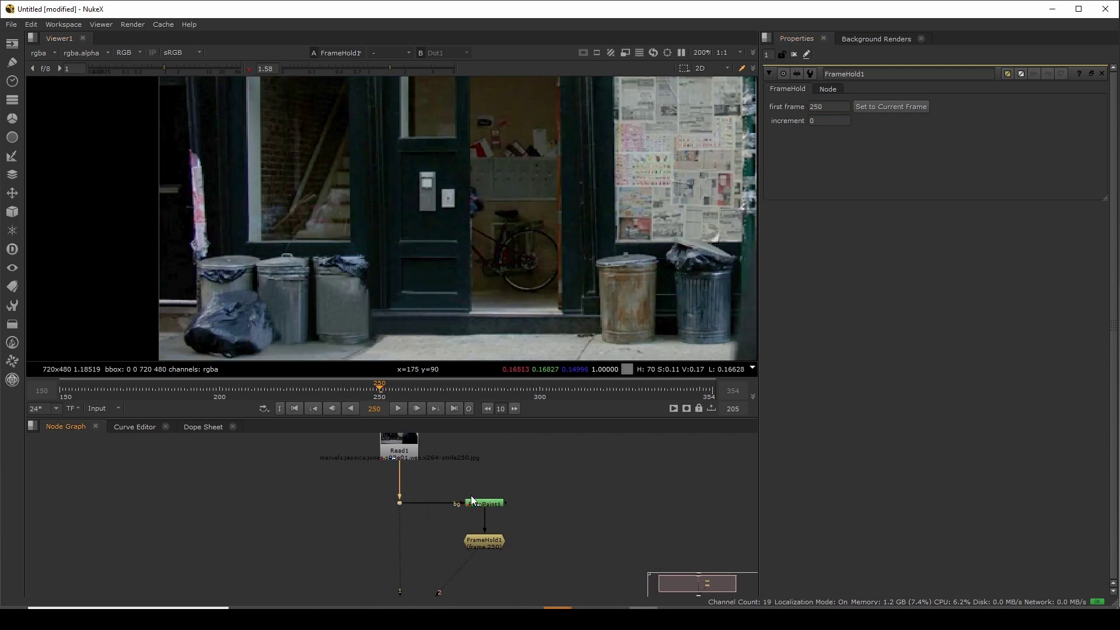
pyautogui.scroll(-3, 454, 185)
pyautogui.moveTo(391, 505); pyautogui.dragTo(424, 540, button='middle')
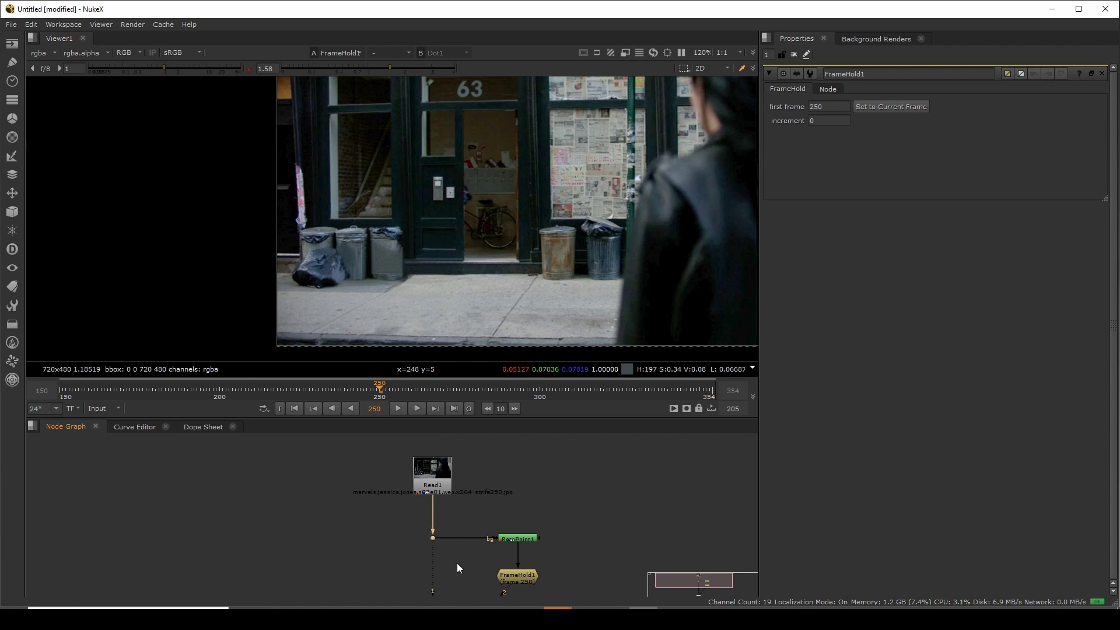
pyautogui.press('1')
pyautogui.moveTo(481, 563); pyautogui.dragTo(561, 592)
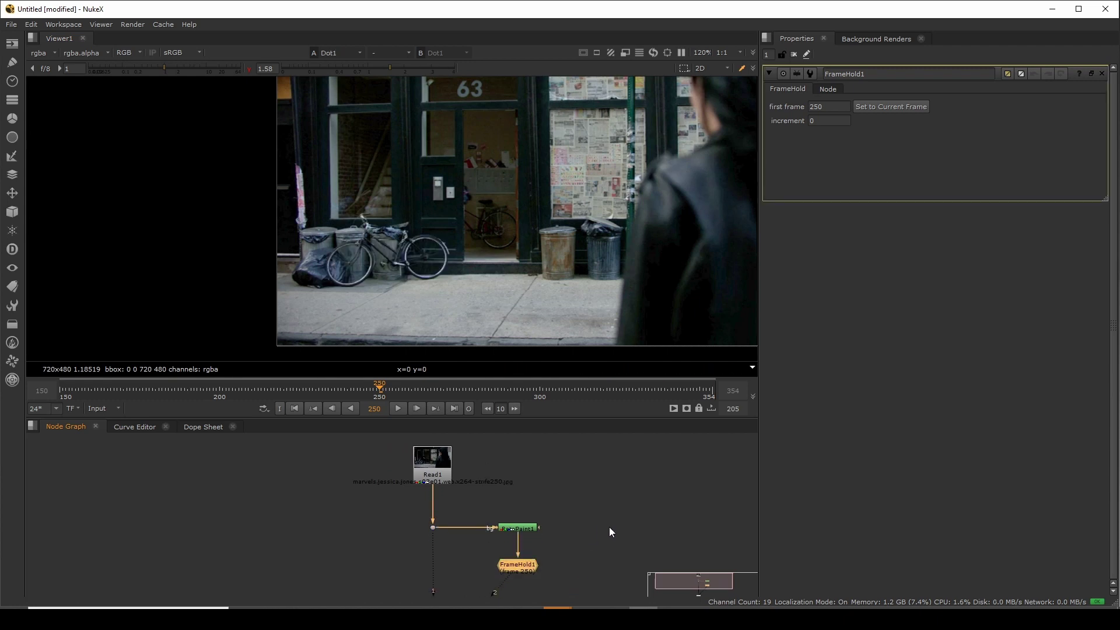
# - Switch to the workspace layout with a tall viewer beside the node graph, and bring the whole image and the nodes into view
pyautogui.hotkey('shift', 'F2')
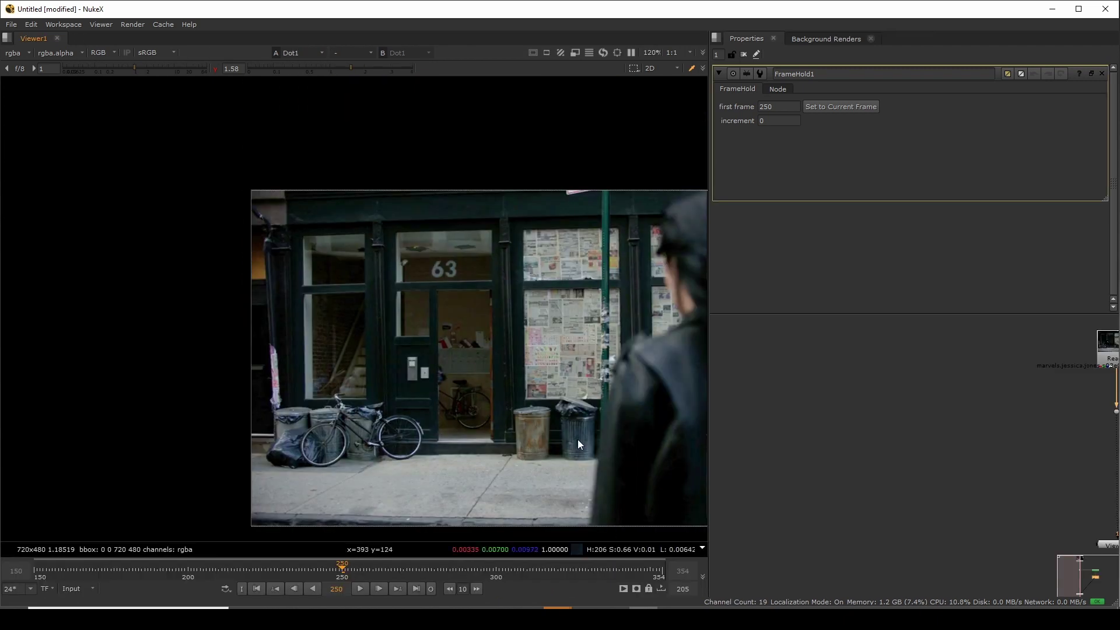
pyautogui.moveTo(577, 439); pyautogui.dragTo(406, 417, button='middle')
pyautogui.scroll(-2, 489, 405)
pyautogui.moveTo(489, 405); pyautogui.dragTo(447, 400, button='middle')
pyautogui.scroll(1, 447, 401)
pyautogui.moveTo(1042, 441); pyautogui.dragTo(810, 471, button='middle')
pyautogui.scroll(4, 950, 407)
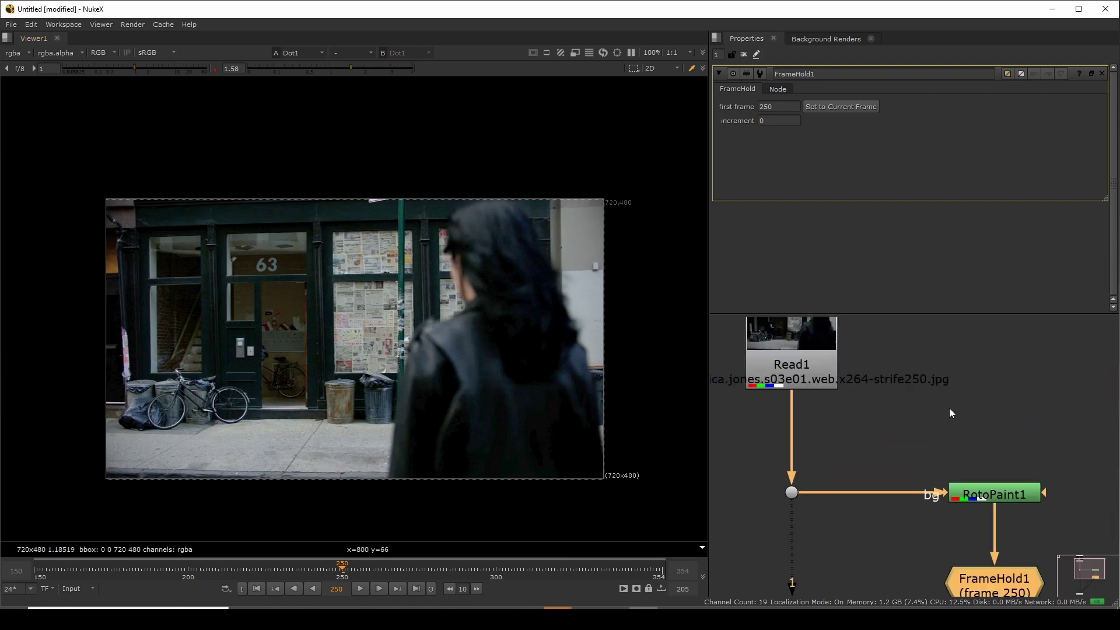
pyautogui.moveTo(949, 408); pyautogui.dragTo(971, 392, button='middle')
# - Compare the FrameHold1 clean plate with the original Dot footage, examining the bicycle area around the trash cans
pyautogui.moveTo(787, 437); pyautogui.dragTo(864, 511)
pyautogui.moveTo(900, 505); pyautogui.dragTo(875, 430, button='middle')
pyautogui.moveTo(912, 447); pyautogui.dragTo(1050, 517)
pyautogui.press('2')
pyautogui.press('1')
pyautogui.press('2')
pyautogui.moveTo(164, 426); pyautogui.dragTo(246, 288, button='middle')
pyautogui.scroll(5, 246, 289)
pyautogui.moveTo(332, 264); pyautogui.dragTo(243, 324, button='middle')
pyautogui.scroll(-3, 284, 310)
pyautogui.moveTo(294, 275); pyautogui.dragTo(294, 288, button='middle')
pyautogui.press('1')
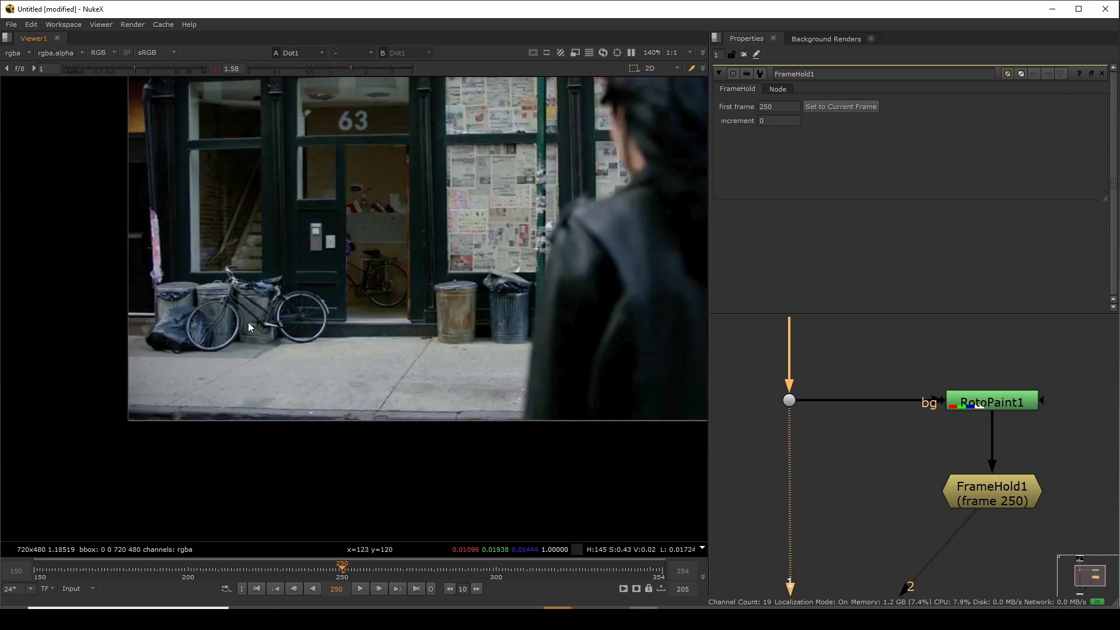
pyautogui.moveTo(248, 322); pyautogui.dragTo(298, 330, button='middle')
pyautogui.moveTo(203, 254)
pyautogui.mouseDown()
pyautogui.moveTo(390, 351)
pyautogui.moveTo(394, 364)
pyautogui.mouseUp()
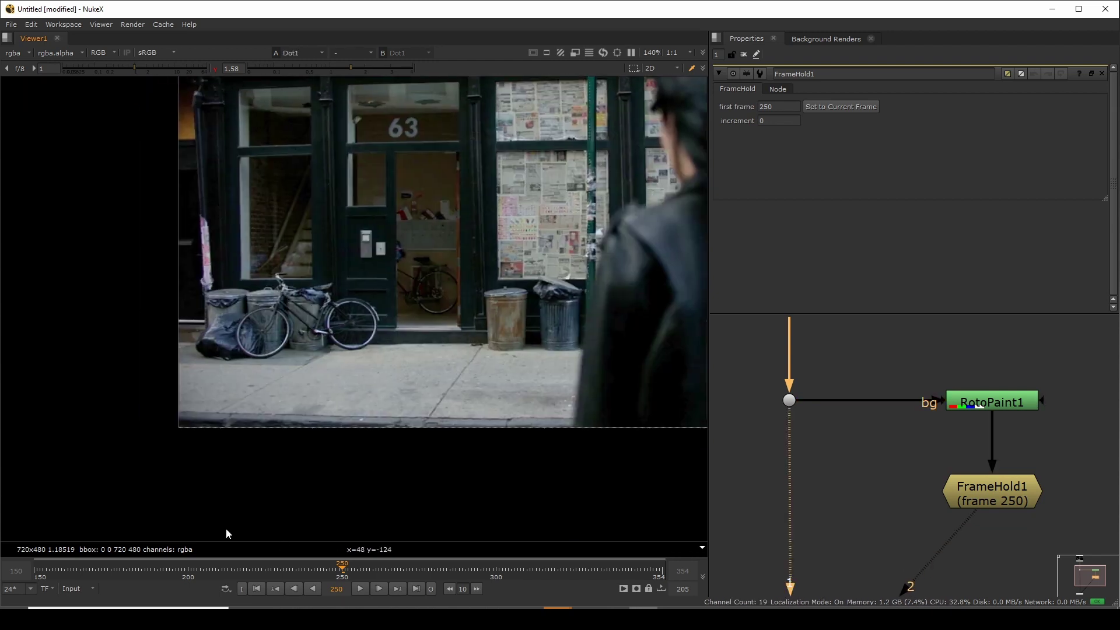
# - Feed FrameHold1 into the A input of a new Merge placed below it, and attach a new Roto node as the Merge's mask
pyautogui.scroll(-2, 984, 501)
pyautogui.moveTo(985, 501); pyautogui.dragTo(872, 461, button='middle')
pyautogui.scroll(1, 880, 461)
pyautogui.click(881, 461)
pyautogui.press('m')
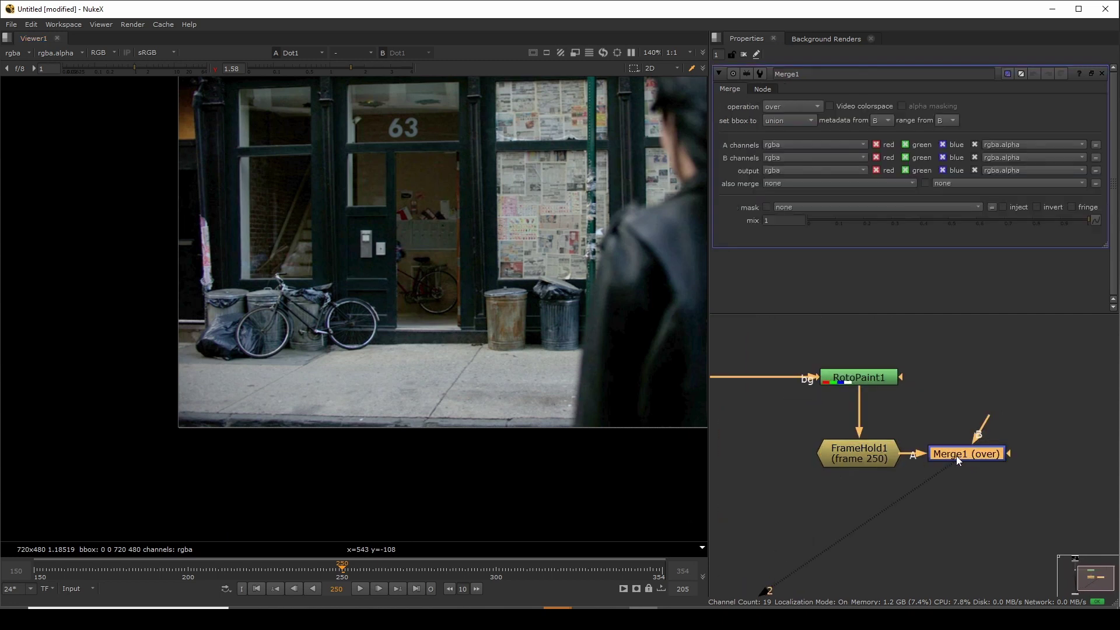
pyautogui.moveTo(956, 456); pyautogui.dragTo(1031, 535)
pyautogui.click(971, 519)
pyautogui.press('o')
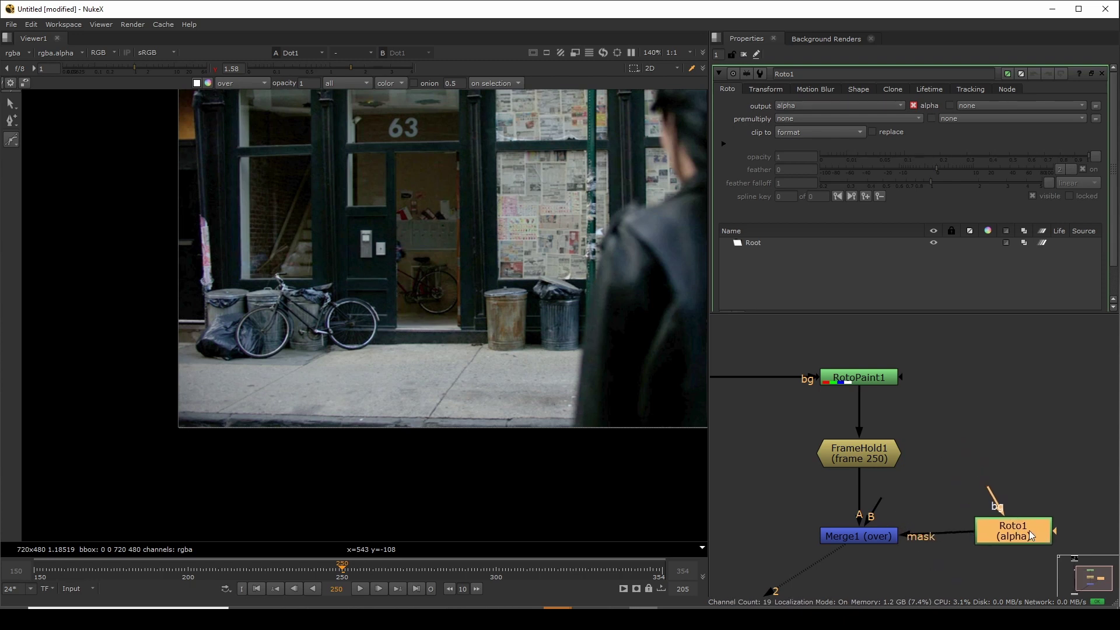
# - Draw a closed Bezier in Roto1 around the bicycle beside the door, including its handlebars and both wheels, at frame 250
pyautogui.scroll(4, 380, 264)
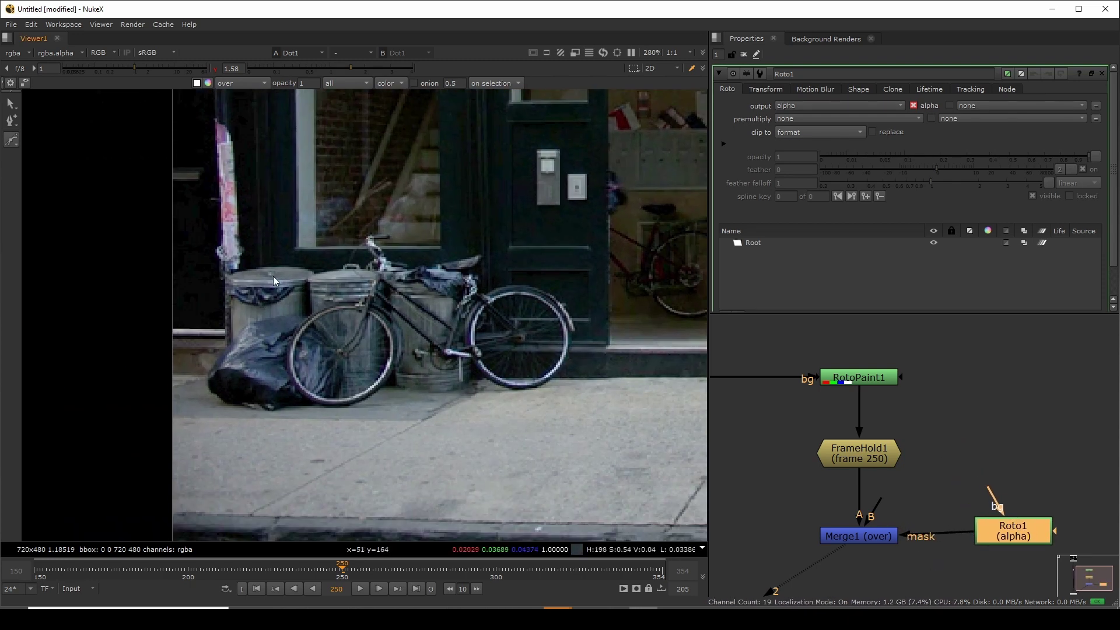
pyautogui.click(273, 275)
pyautogui.click(265, 400)
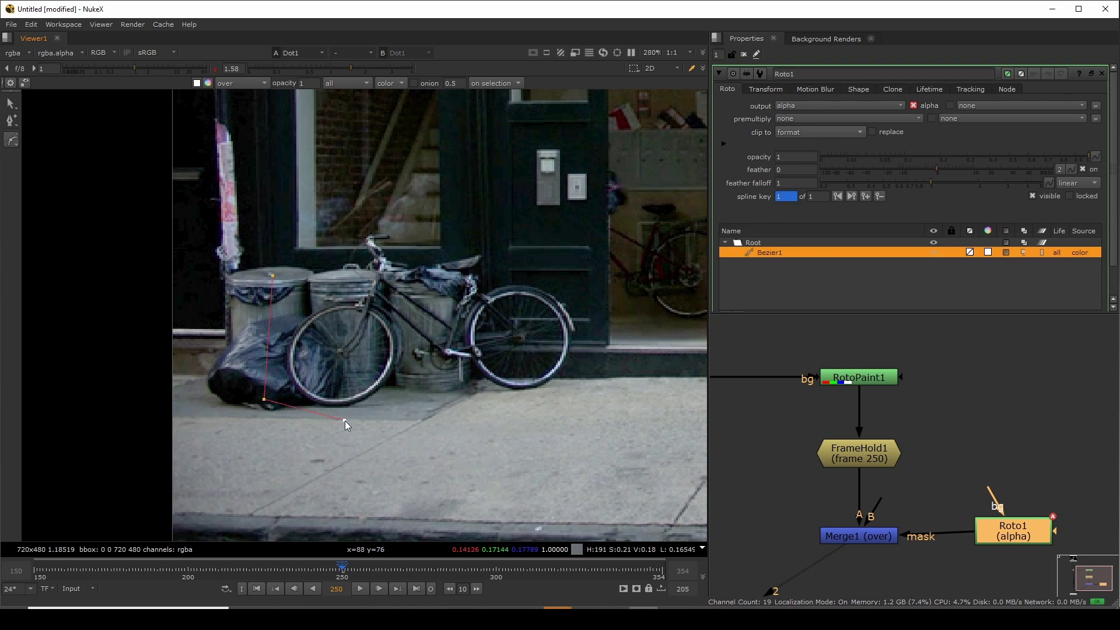
pyautogui.click(344, 420)
pyautogui.click(440, 399)
pyautogui.click(555, 397)
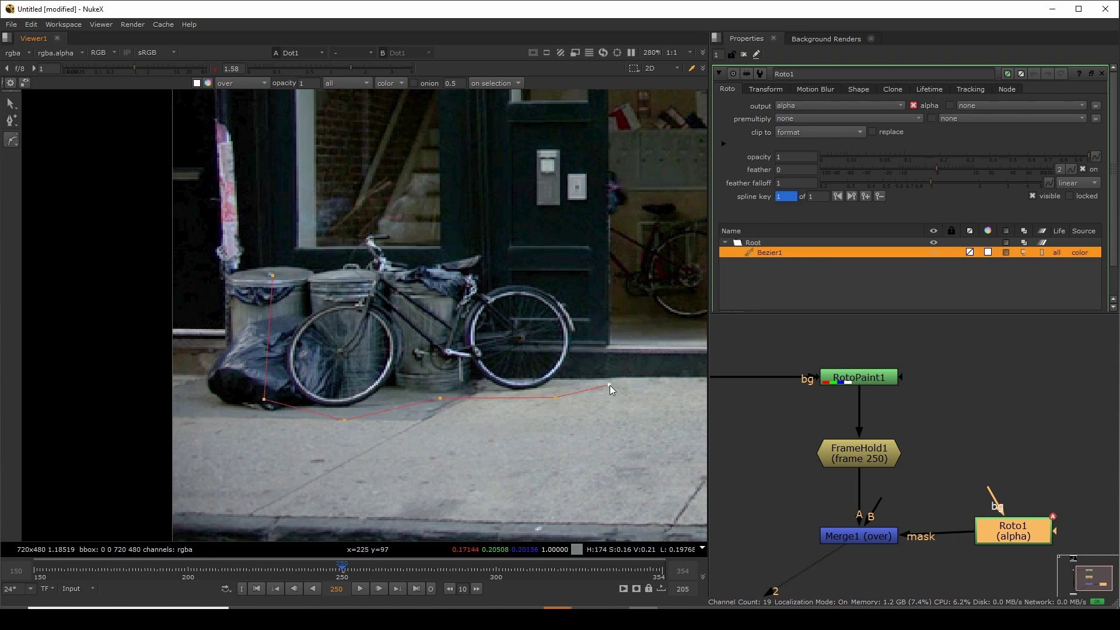
pyautogui.click(603, 239)
pyautogui.click(463, 240)
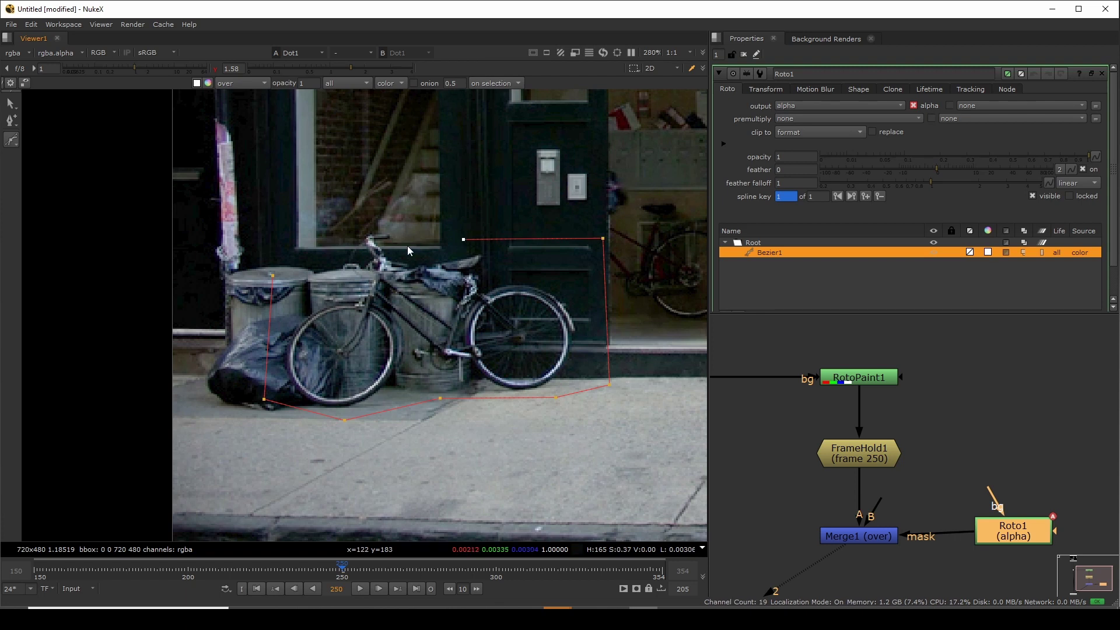
pyautogui.click(397, 246)
pyautogui.click(390, 223)
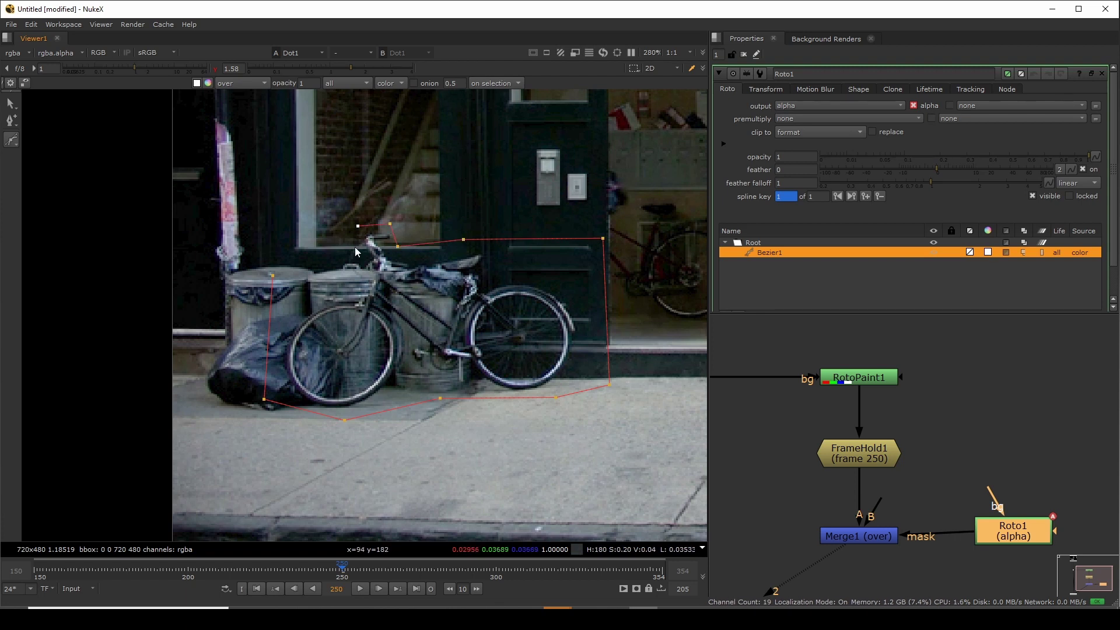
pyautogui.click(272, 275)
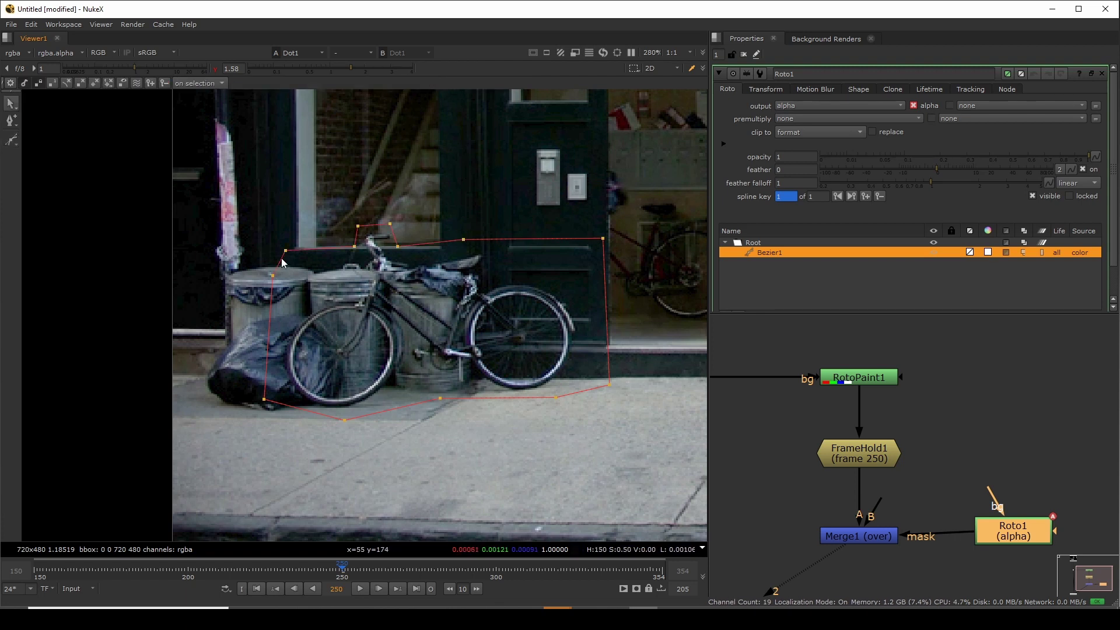
# - Tighten the Bezier's corner near the first trash can and adjust its points beside the handlebars and above the saddle
pyautogui.moveTo(285, 251); pyautogui.dragTo(283, 299)
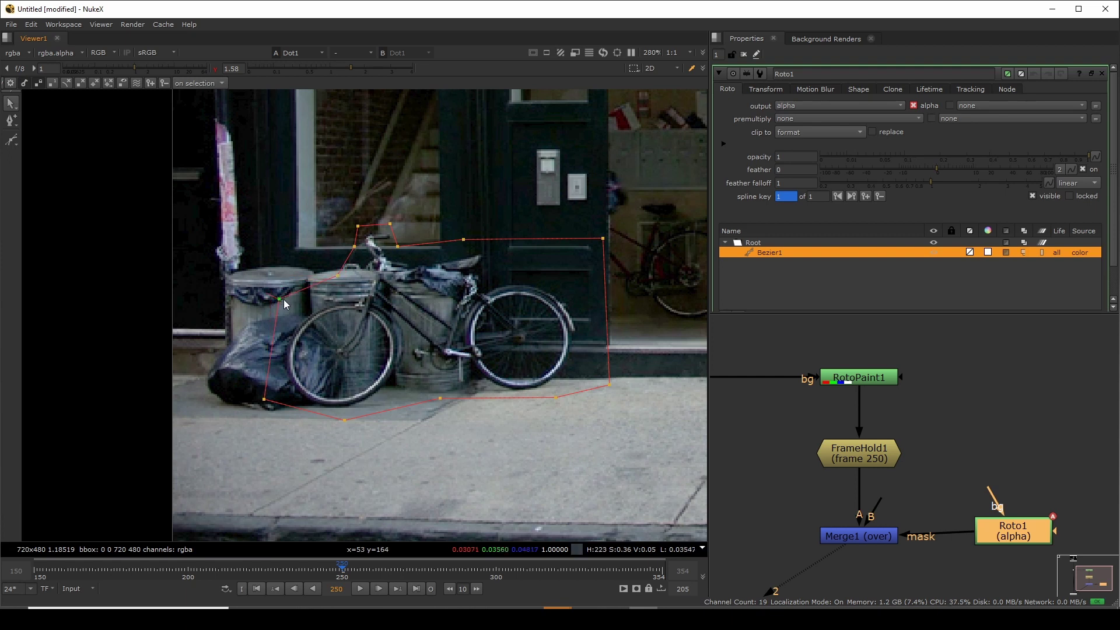
pyautogui.click(397, 224)
pyautogui.click(467, 241)
# - View the masked Merge1 output and close all open node properties
pyautogui.press('f')
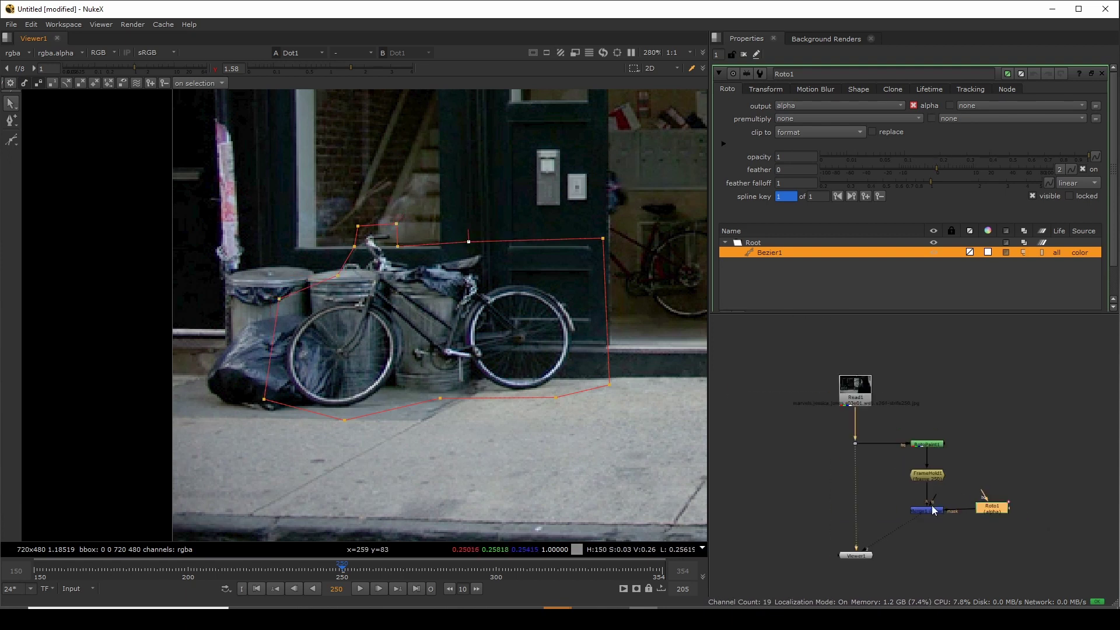
pyautogui.moveTo(898, 496); pyautogui.dragTo(970, 536)
pyautogui.press('1')
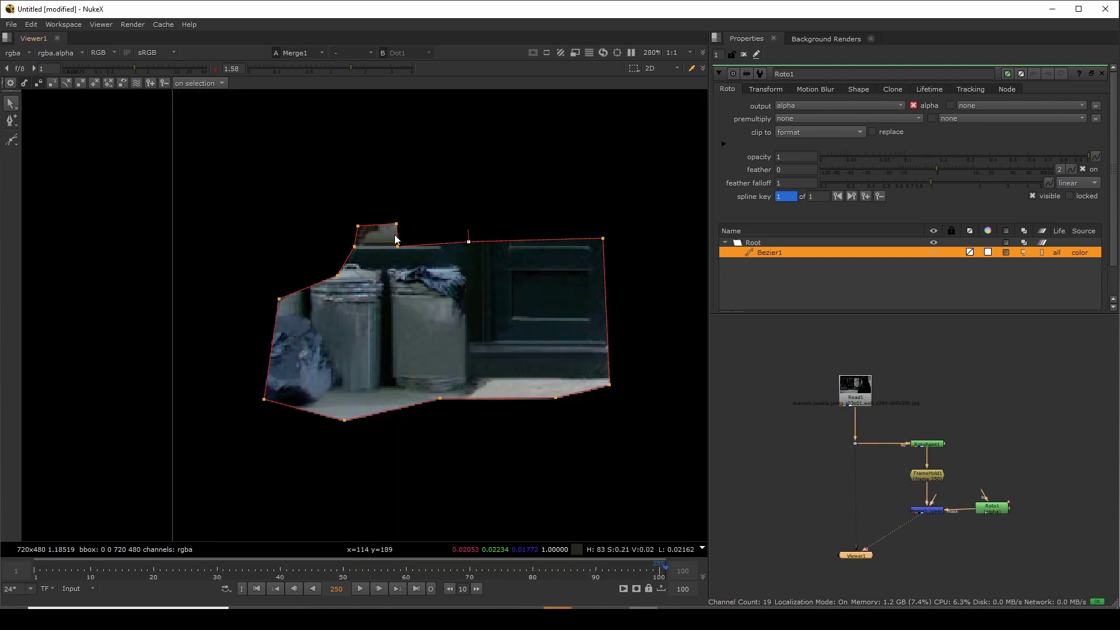
pyautogui.click(744, 55)
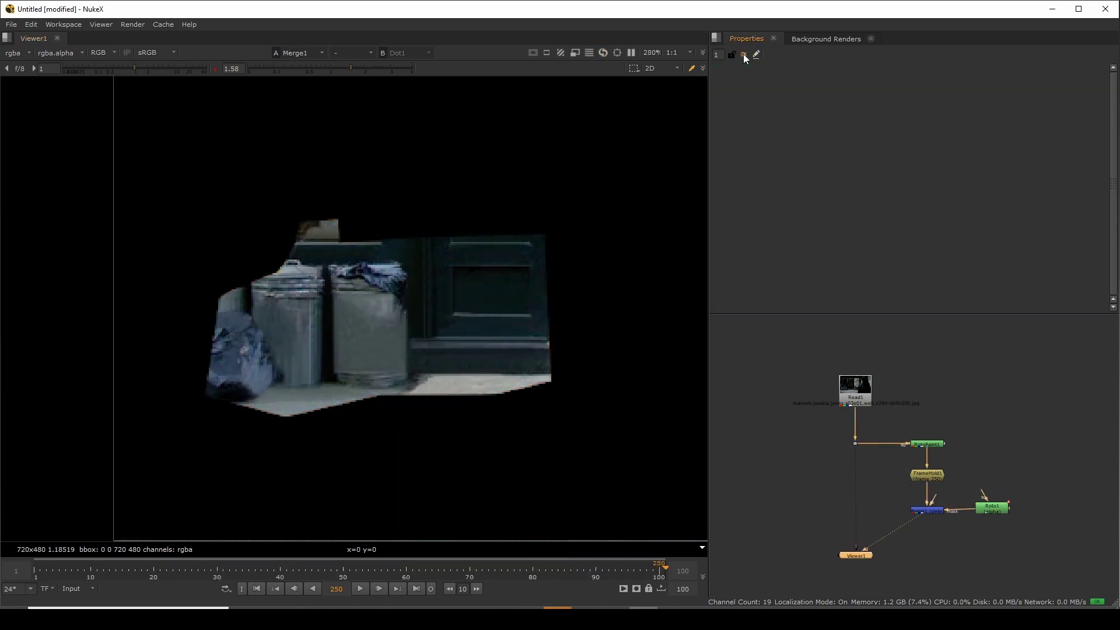
# - Enlarge the node graph and move the Viewer1 node further down to make room below Merge1
pyautogui.press('space')
pyautogui.moveTo(912, 470); pyautogui.dragTo(466, 302, button='middle')
pyautogui.scroll(5, 461, 292)
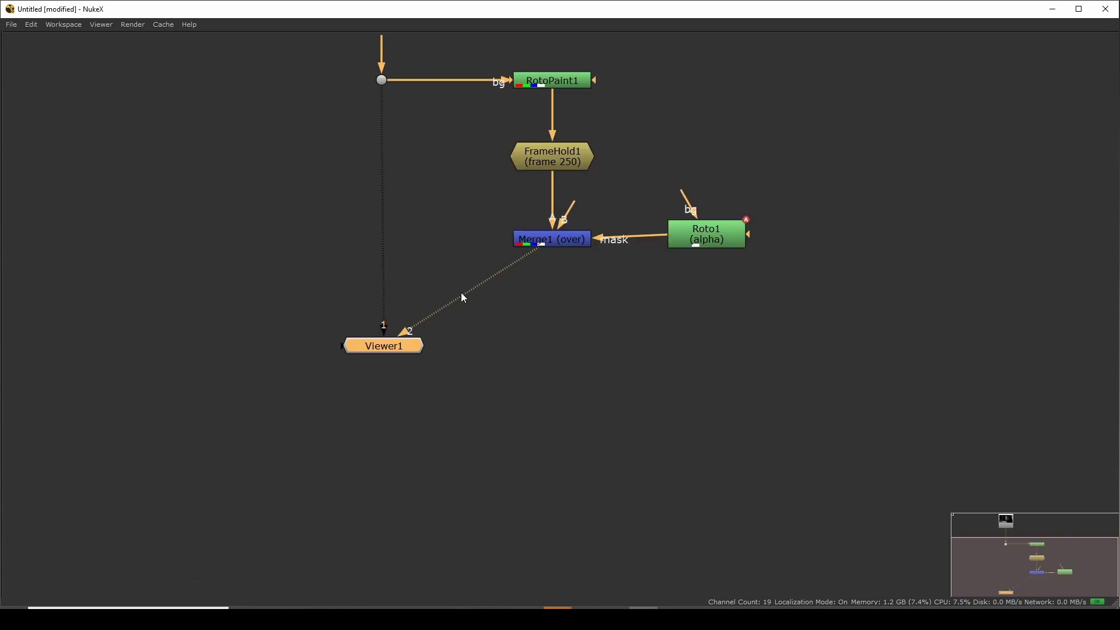
pyautogui.moveTo(418, 335); pyautogui.dragTo(409, 604)
# - Add a second Merge below Merge1 with Merge1 in its A input and the original footage's Dot in its B input
pyautogui.scroll(-6, 548, 352)
pyautogui.scroll(8, 554, 379)
pyautogui.moveTo(536, 332); pyautogui.dragTo(567, 461, button='middle')
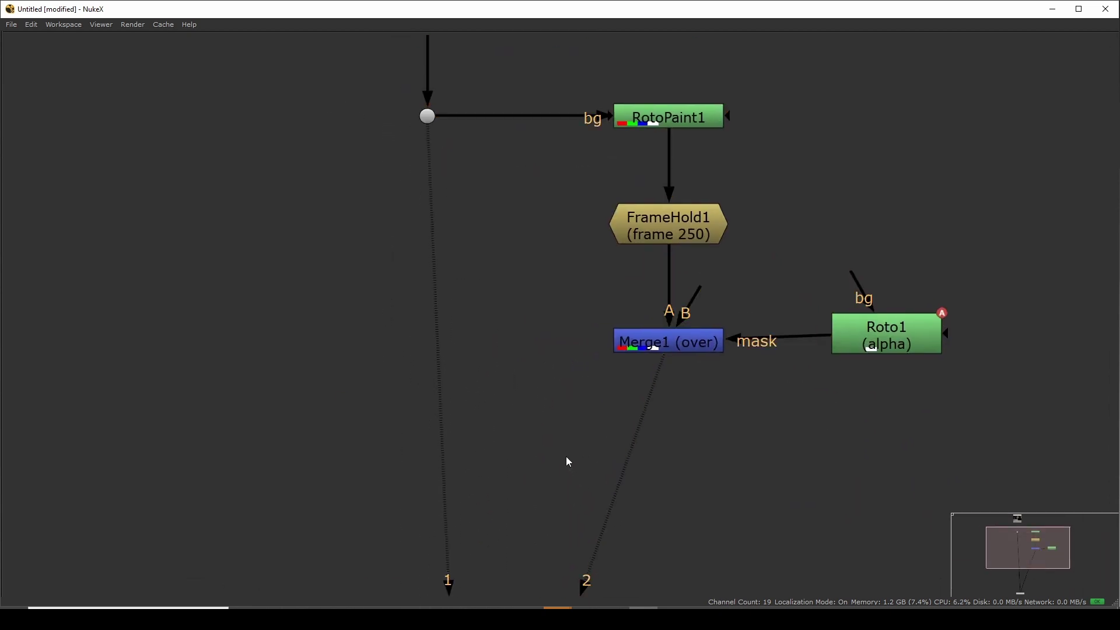
pyautogui.press('m')
pyautogui.moveTo(542, 452); pyautogui.dragTo(703, 349)
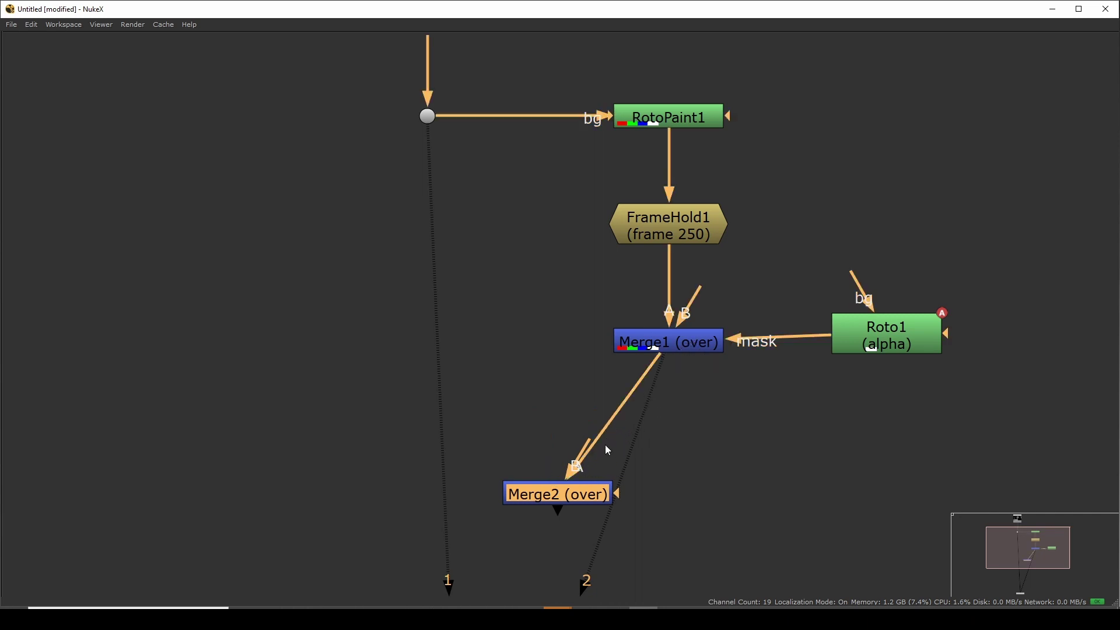
pyautogui.moveTo(583, 450); pyautogui.dragTo(428, 116)
pyautogui.scroll(-3, 750, 398)
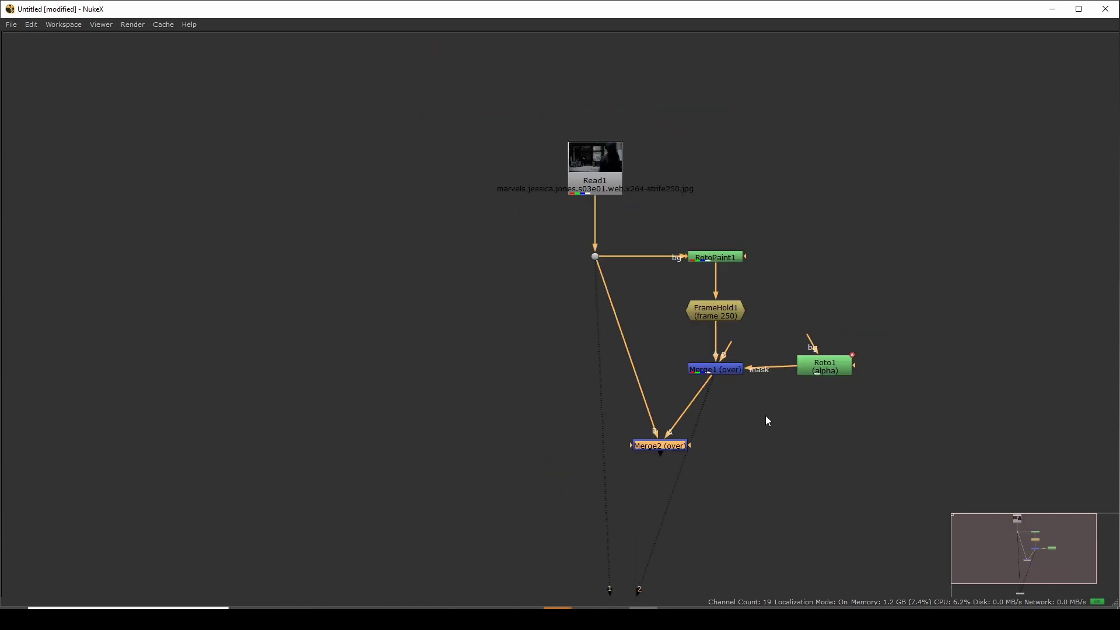
# - Return to the viewer layout and view the original footage from the Dot below Read1 at frame 250
pyautogui.press('space')
pyautogui.press('f')
pyautogui.moveTo(810, 350); pyautogui.dragTo(871, 380)
pyautogui.press('1')
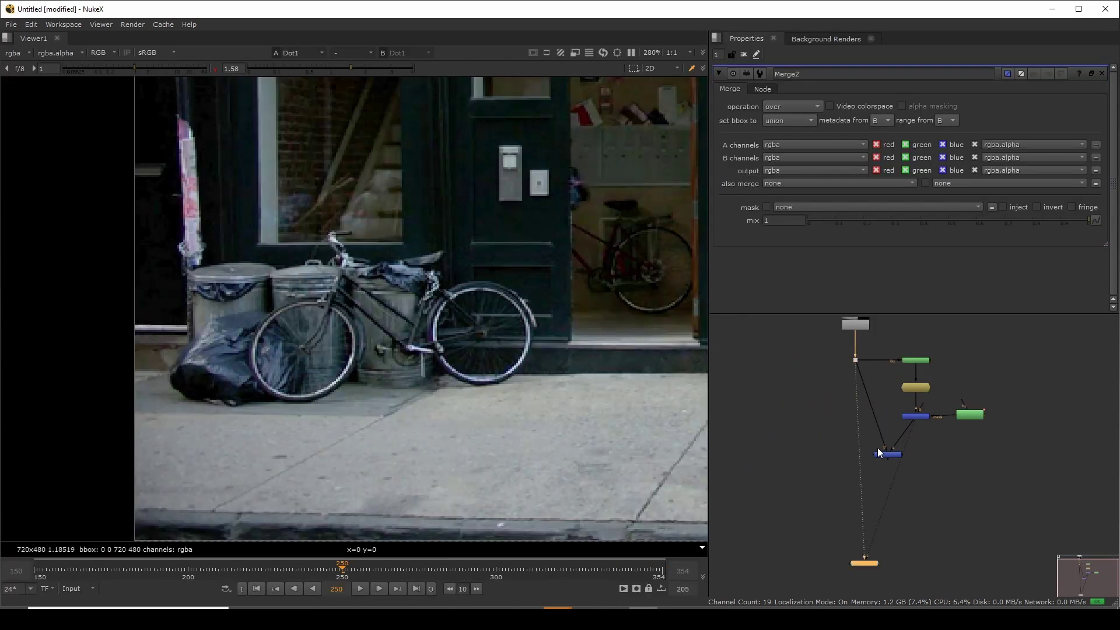
# - View the Merge2 output, then move Merge2 under the Dot and the Viewer1 node far off to the side
pyautogui.press('1')
pyautogui.moveTo(888, 452); pyautogui.dragTo(848, 447)
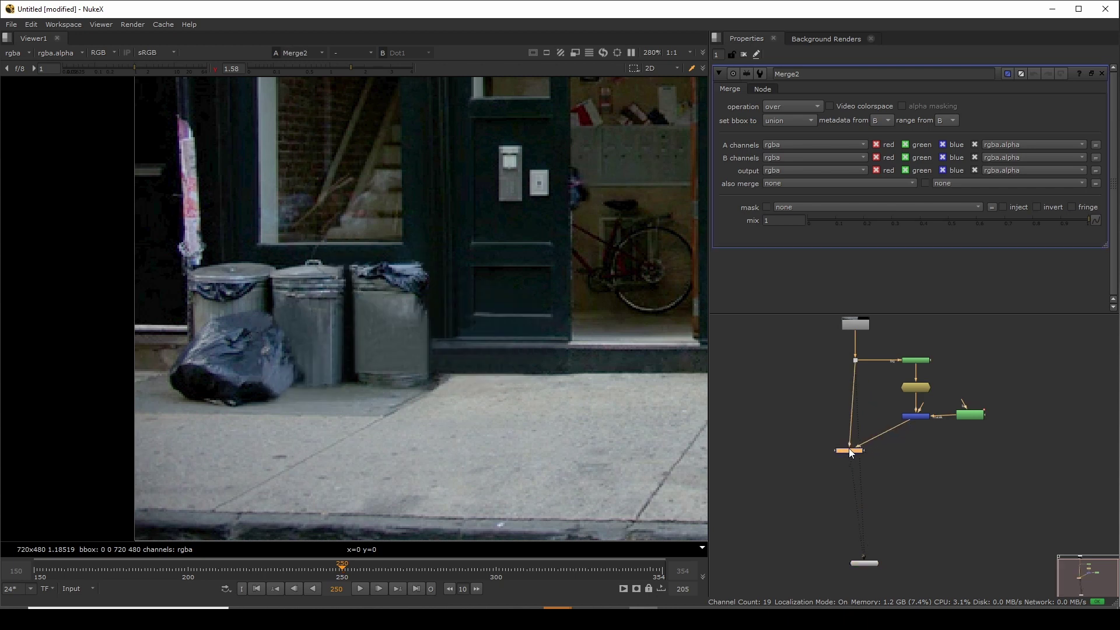
pyautogui.moveTo(869, 564); pyautogui.dragTo(694, 565)
pyautogui.scroll(-2, 390, 359)
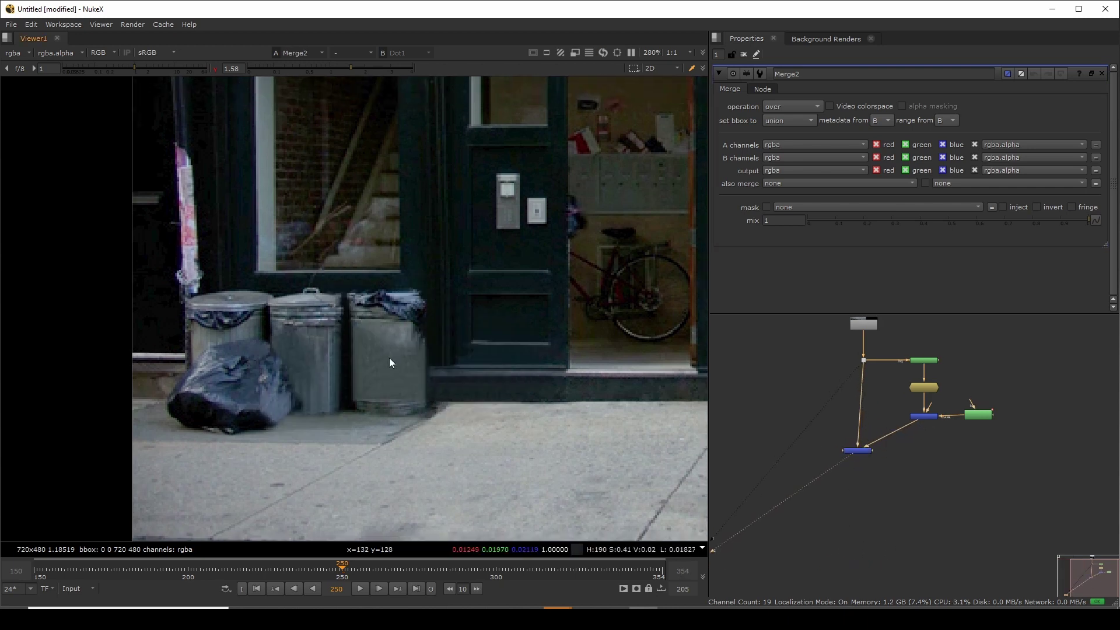
# - Play the Merge2 result from frame 250, compare it with the original footage, and return to frame 250
pyautogui.click(365, 590)
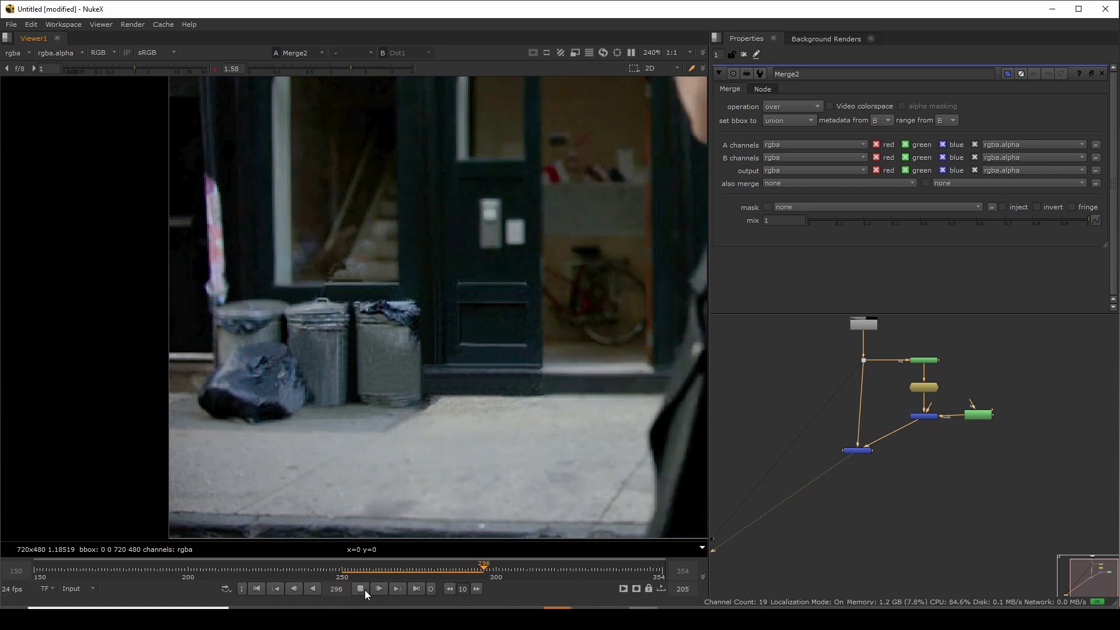
pyautogui.click(358, 589)
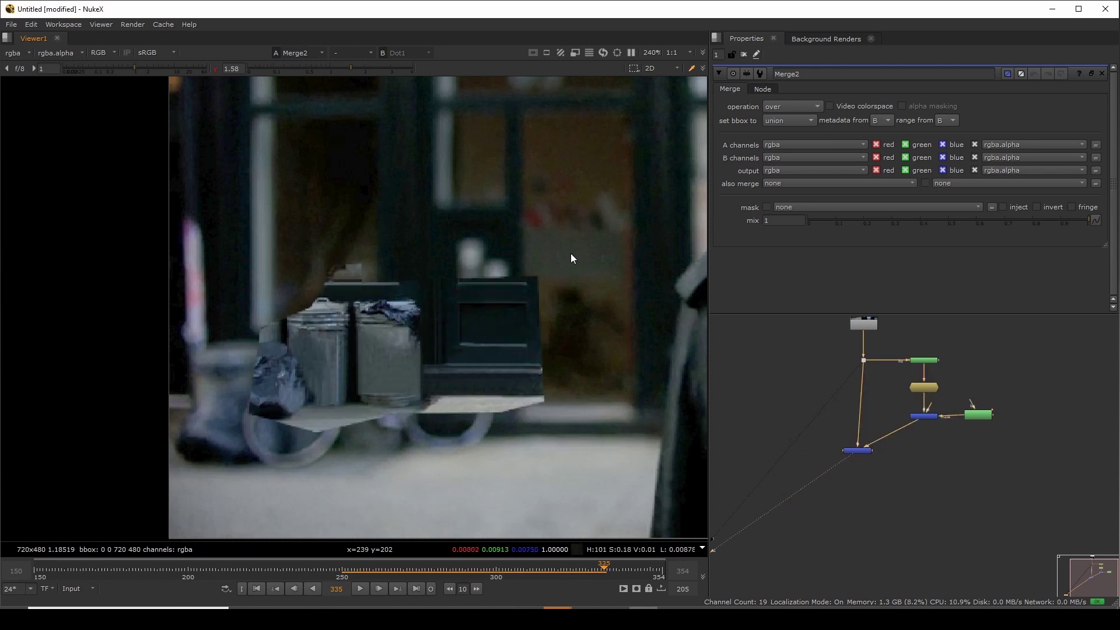
pyautogui.moveTo(591, 247); pyautogui.dragTo(175, 458)
pyautogui.press('1')
pyautogui.press('2')
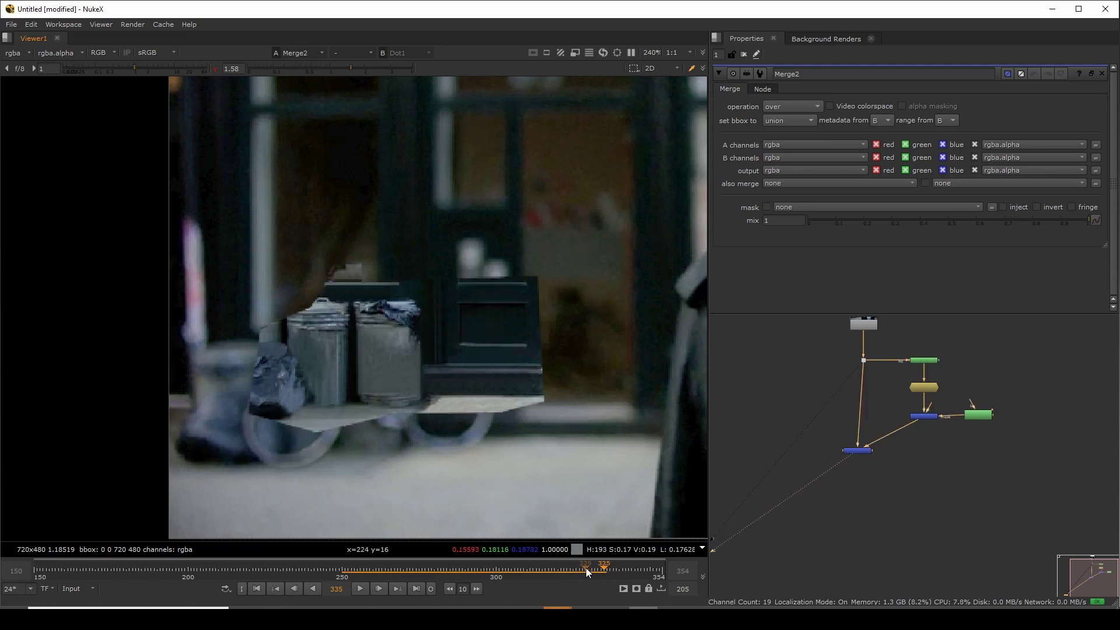
pyautogui.moveTo(586, 567); pyautogui.dragTo(342, 599)
# - Add a Tracker node beside the Dot, connect its input to Read1 and view its output
pyautogui.moveTo(927, 504); pyautogui.dragTo(928, 513, button='middle')
pyautogui.scroll(5, 821, 421)
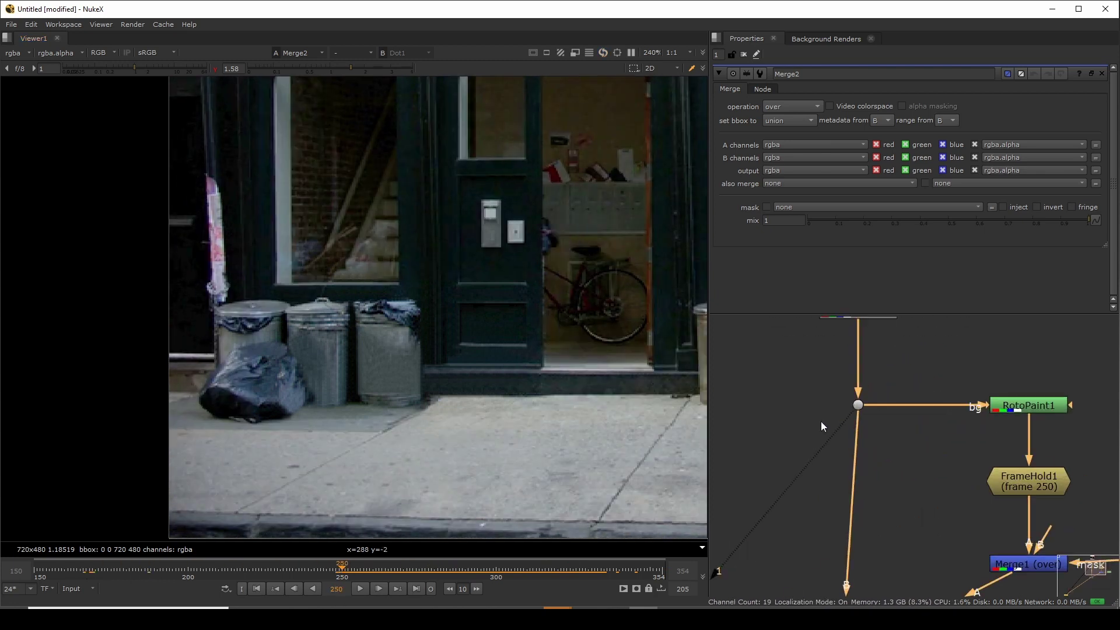
pyautogui.press('Tab')
pyautogui.write('track')
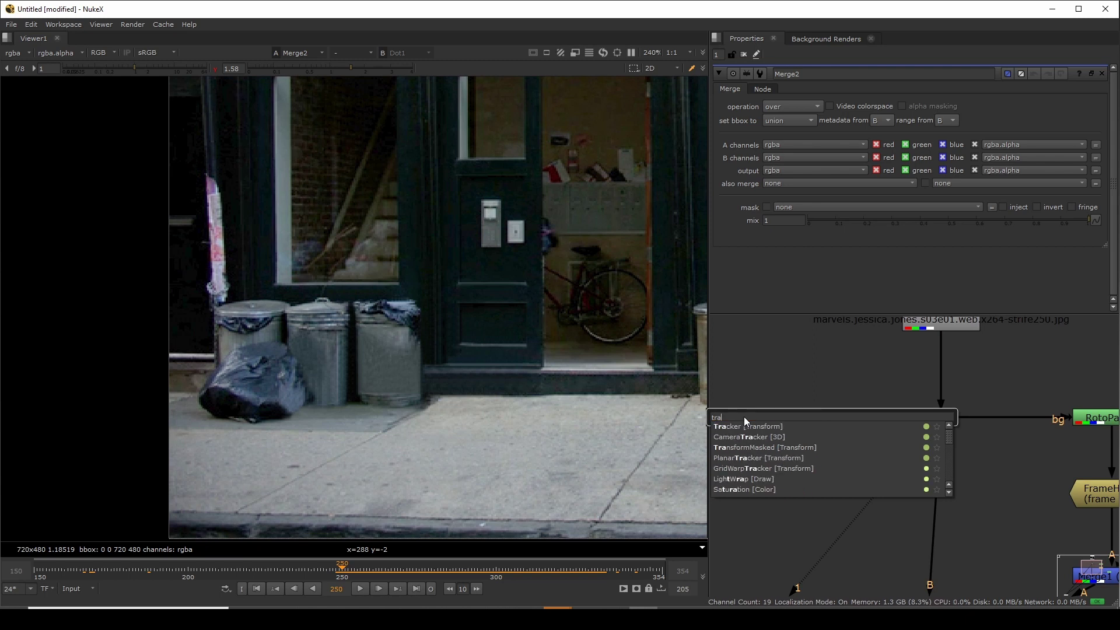
pyautogui.press('Return')
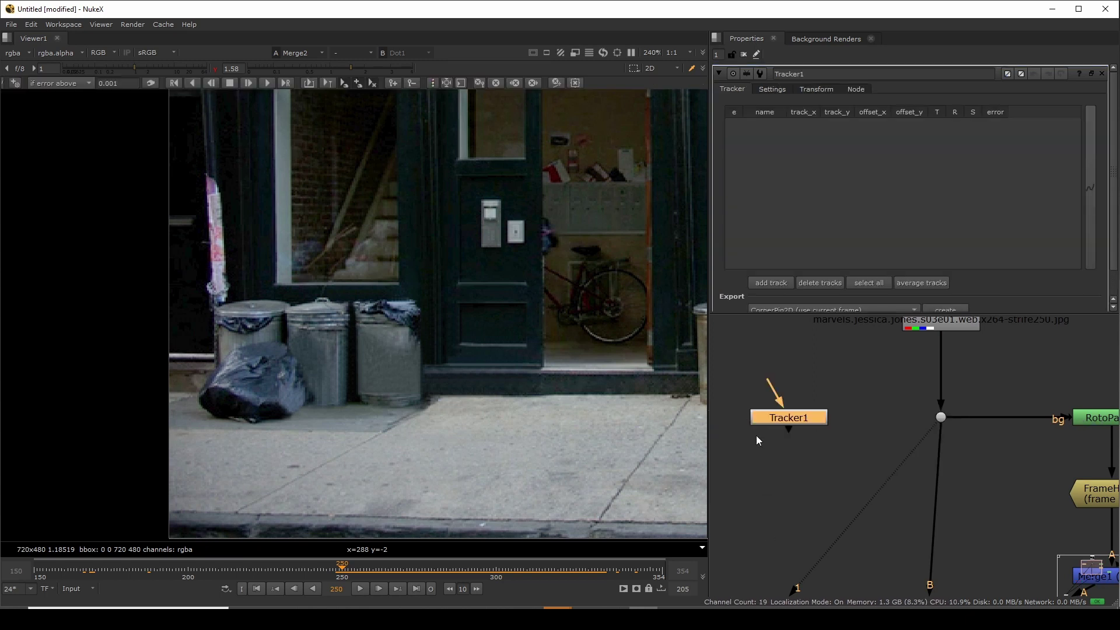
pyautogui.scroll(-4, 855, 444)
pyautogui.moveTo(817, 459); pyautogui.dragTo(930, 407)
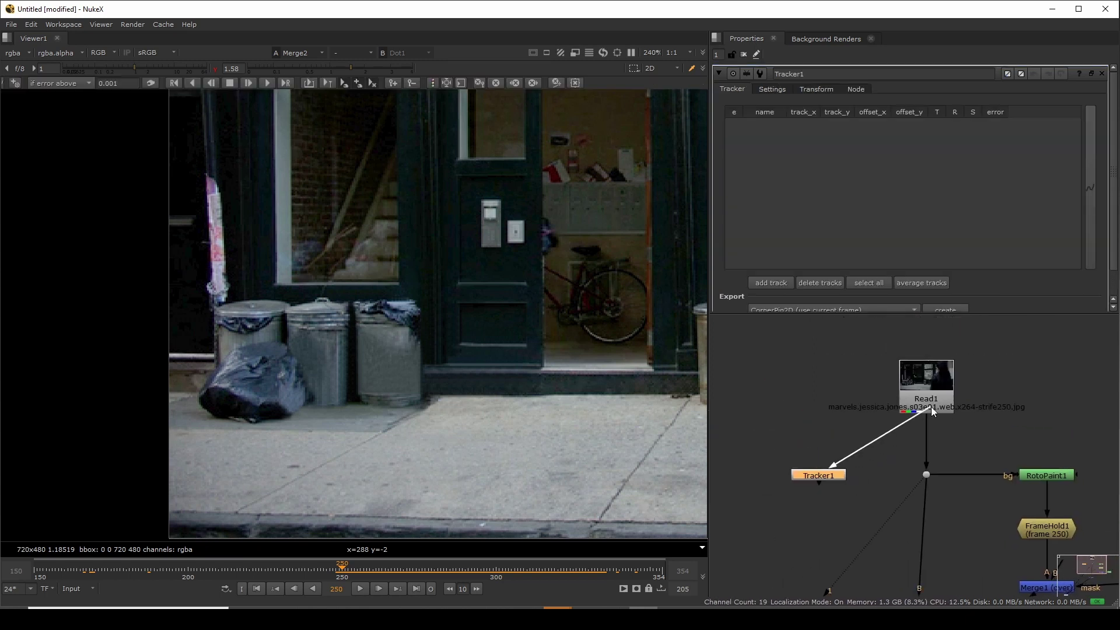
pyautogui.press('1')
pyautogui.scroll(-3, 460, 261)
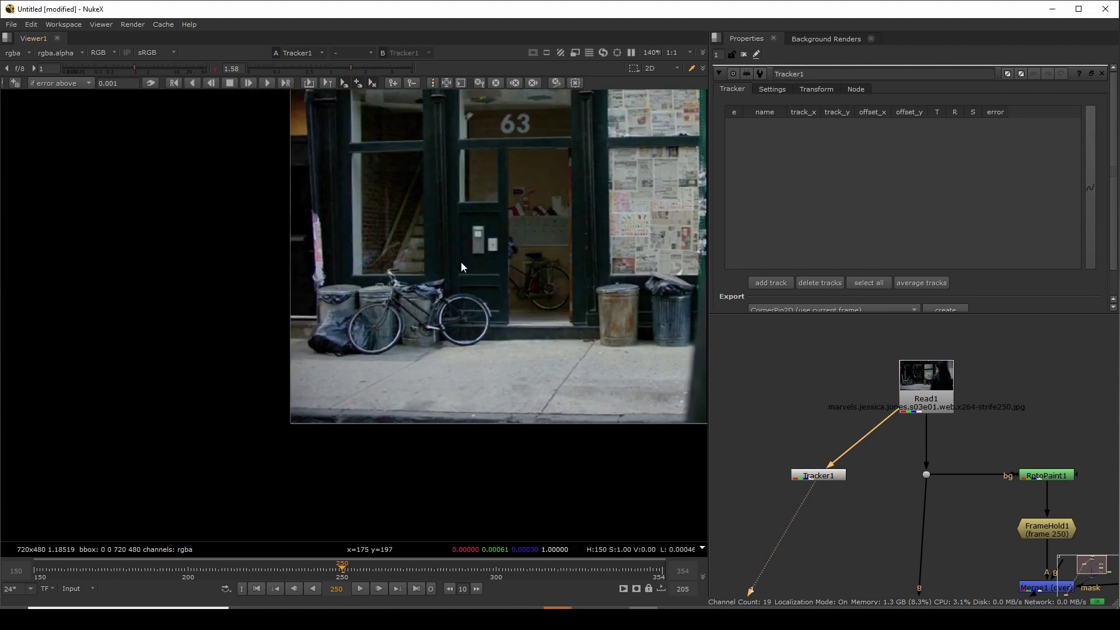
pyautogui.moveTo(493, 239); pyautogui.dragTo(426, 301, button='middle')
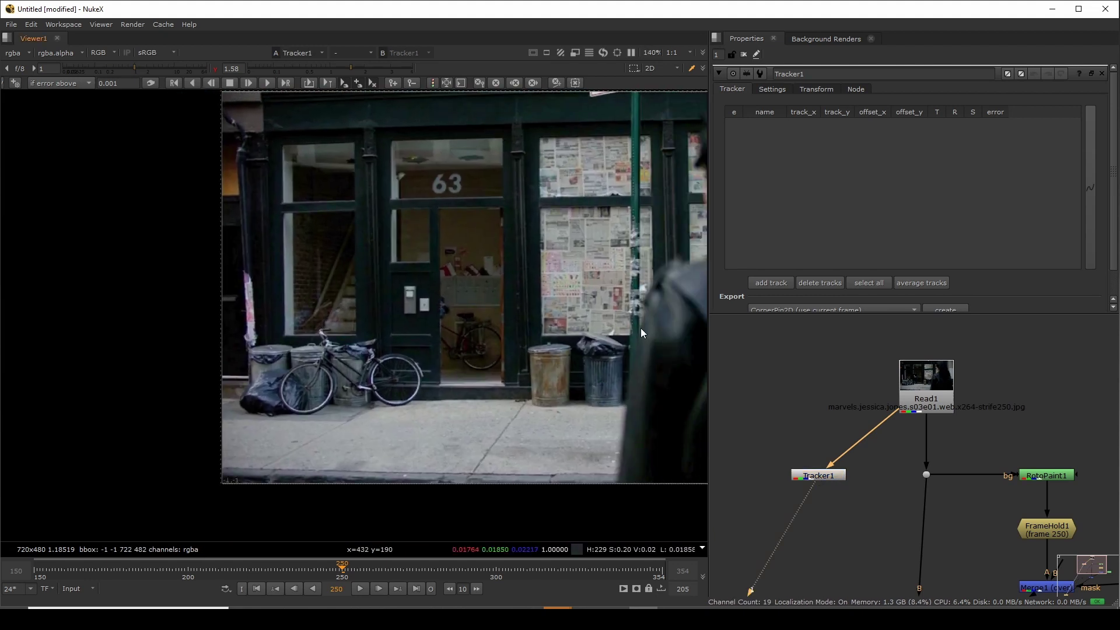
# - In the enlarged viewer, add a track at frame 250 on the grey intercom panel on the door and extend its tracking box vertically
pyautogui.press('space')
pyautogui.scroll(4, 559, 329)
pyautogui.scroll(-2, 505, 365)
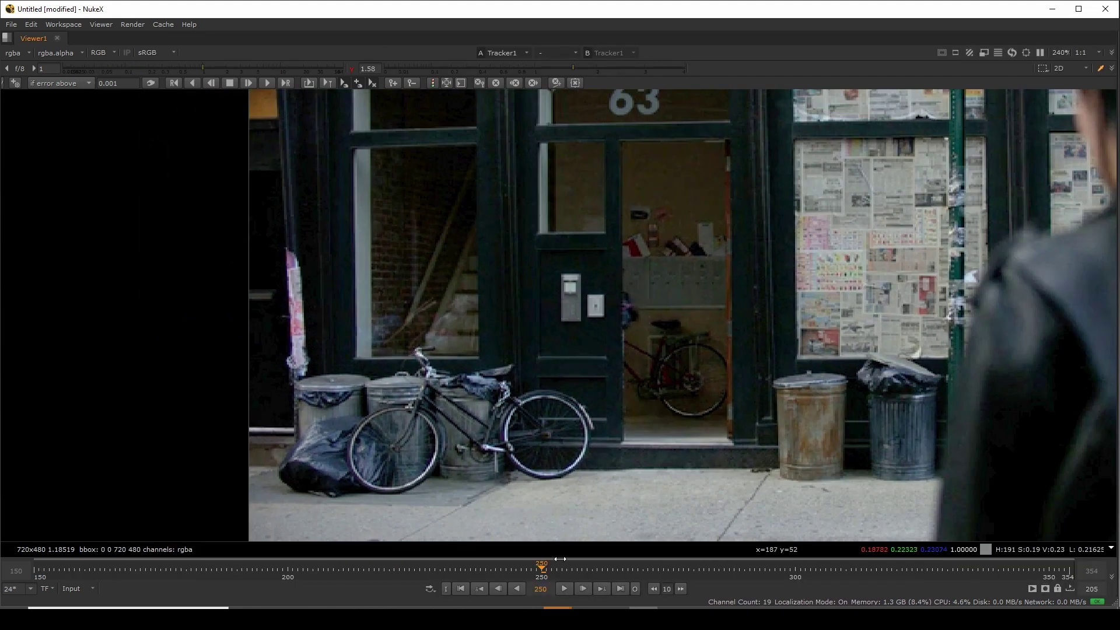
pyautogui.moveTo(547, 571)
pyautogui.mouseDown()
pyautogui.moveTo(80, 569)
pyautogui.moveTo(309, 600)
pyautogui.moveTo(784, 589)
pyautogui.moveTo(1067, 564)
pyautogui.moveTo(531, 566)
pyautogui.moveTo(541, 564)
pyautogui.mouseUp()
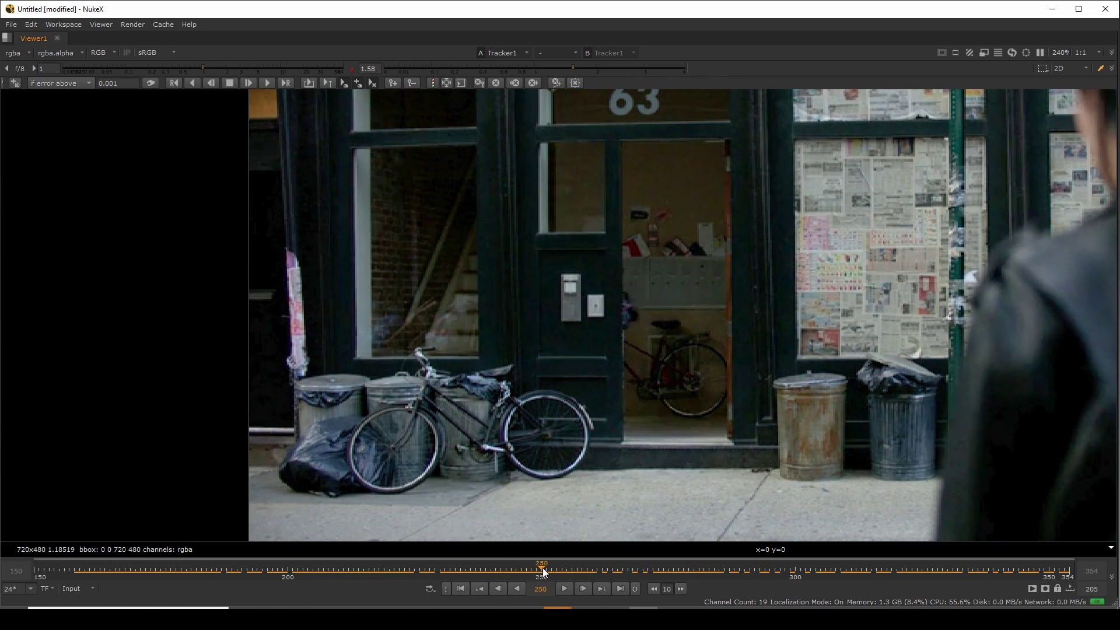
pyautogui.click(17, 83)
pyautogui.scroll(5, 566, 284)
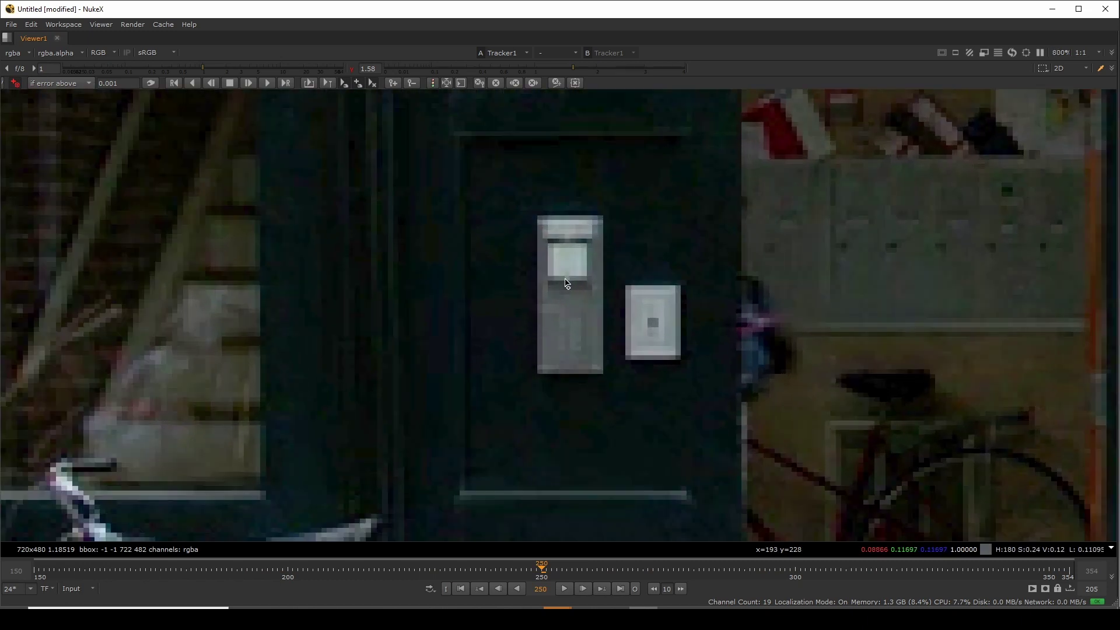
pyautogui.click(569, 288)
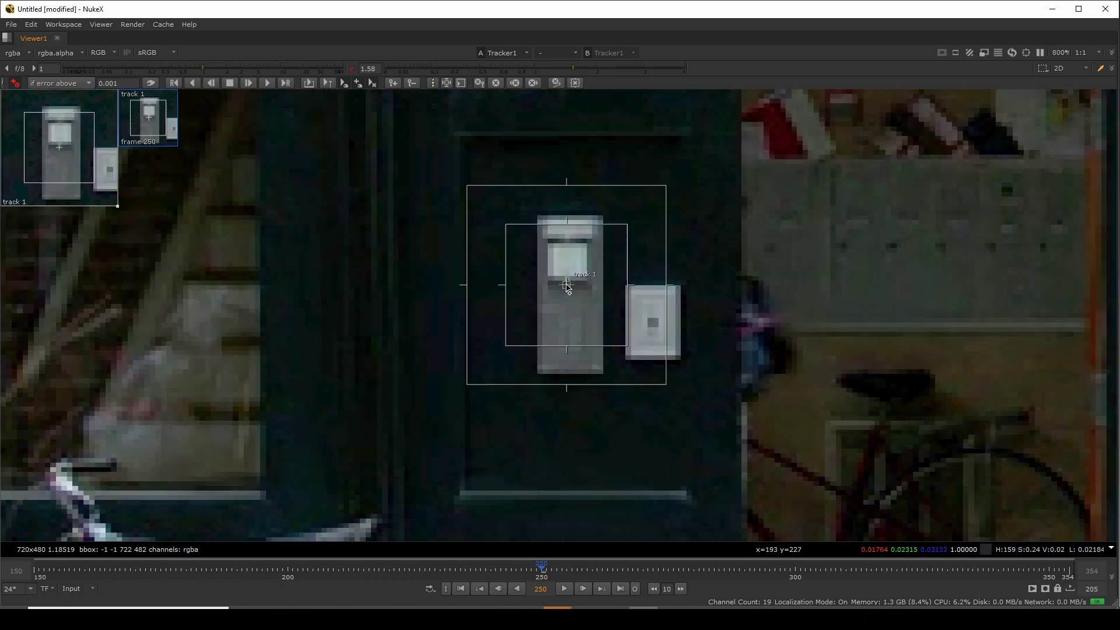
pyautogui.scroll(-5, 633, 318)
pyautogui.moveTo(630, 314); pyautogui.dragTo(631, 315)
pyautogui.moveTo(676, 298); pyautogui.dragTo(665, 340, button='middle')
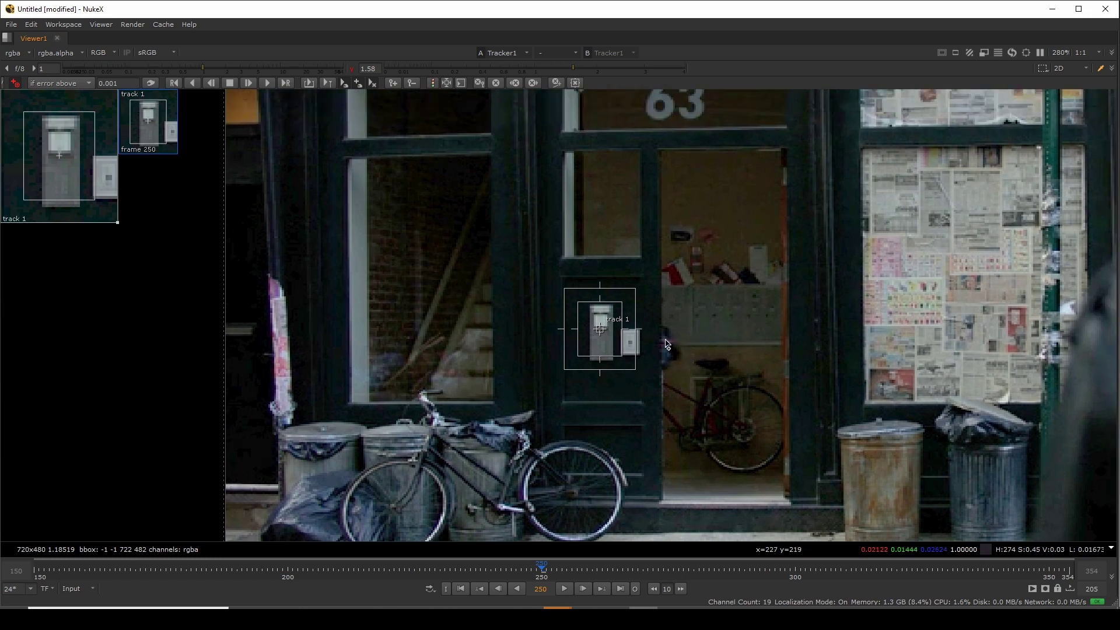
pyautogui.moveTo(619, 333); pyautogui.dragTo(557, 331, button='middle')
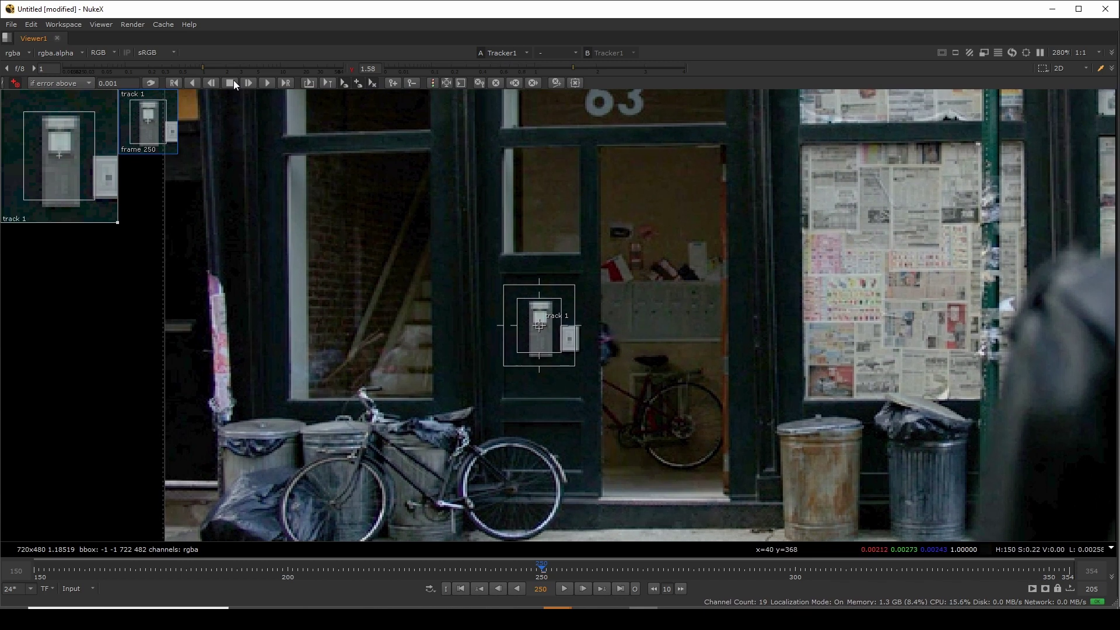
# - Track the intercom point forwards from frame 250 to 354 and backwards from frame 250, then return to frame 250 in the normal layout
pyautogui.click(267, 83)
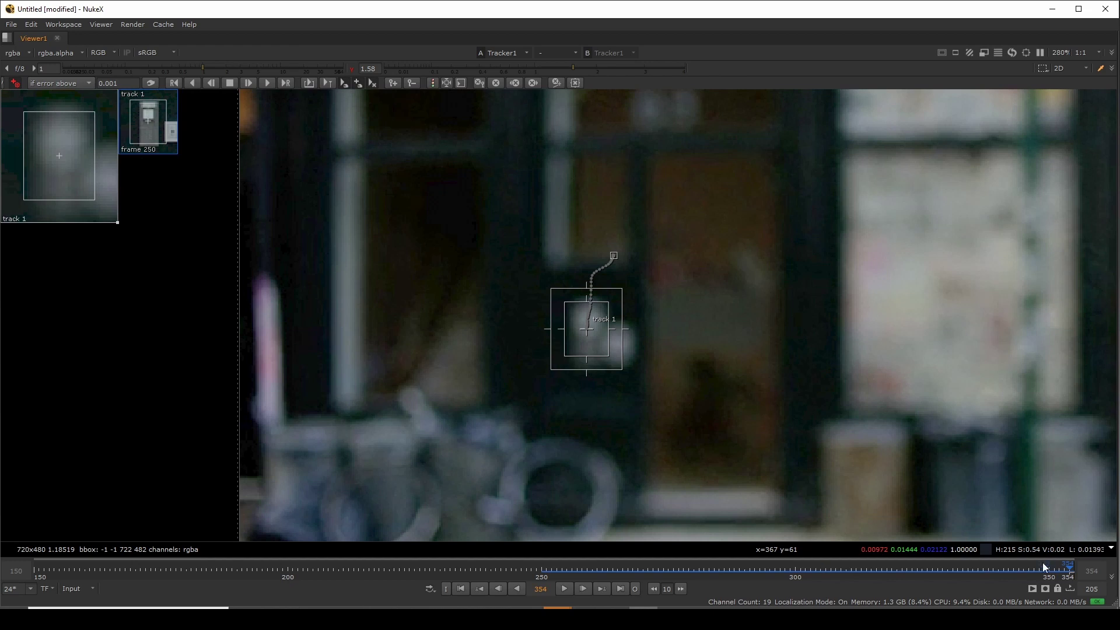
pyautogui.moveTo(1042, 562); pyautogui.dragTo(540, 584)
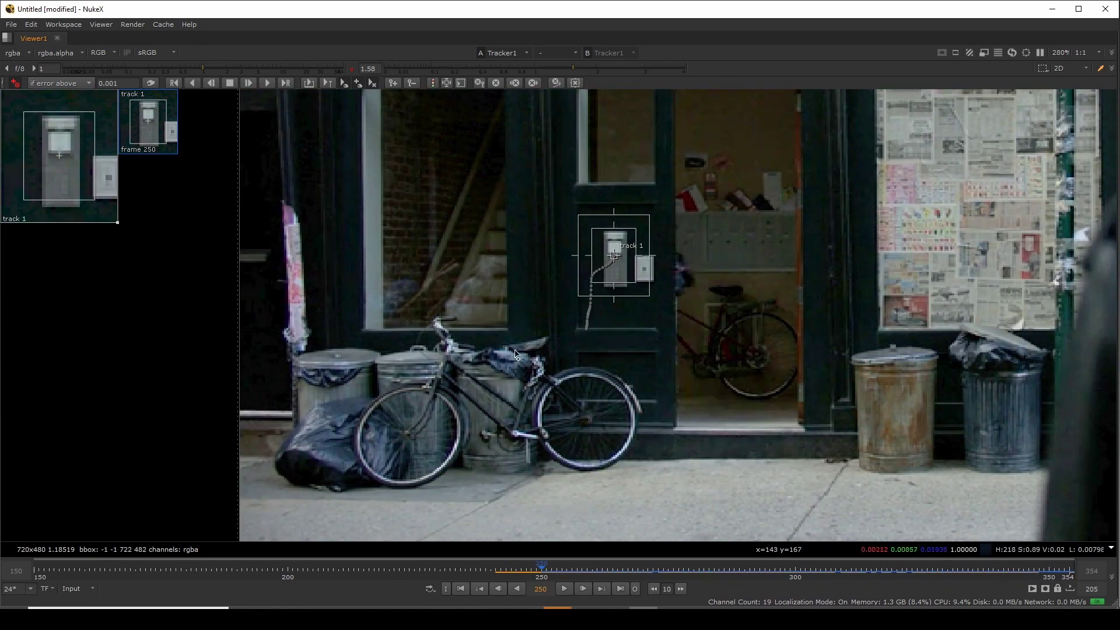
pyautogui.moveTo(501, 326); pyautogui.dragTo(434, 380, button='middle')
pyautogui.click(193, 83)
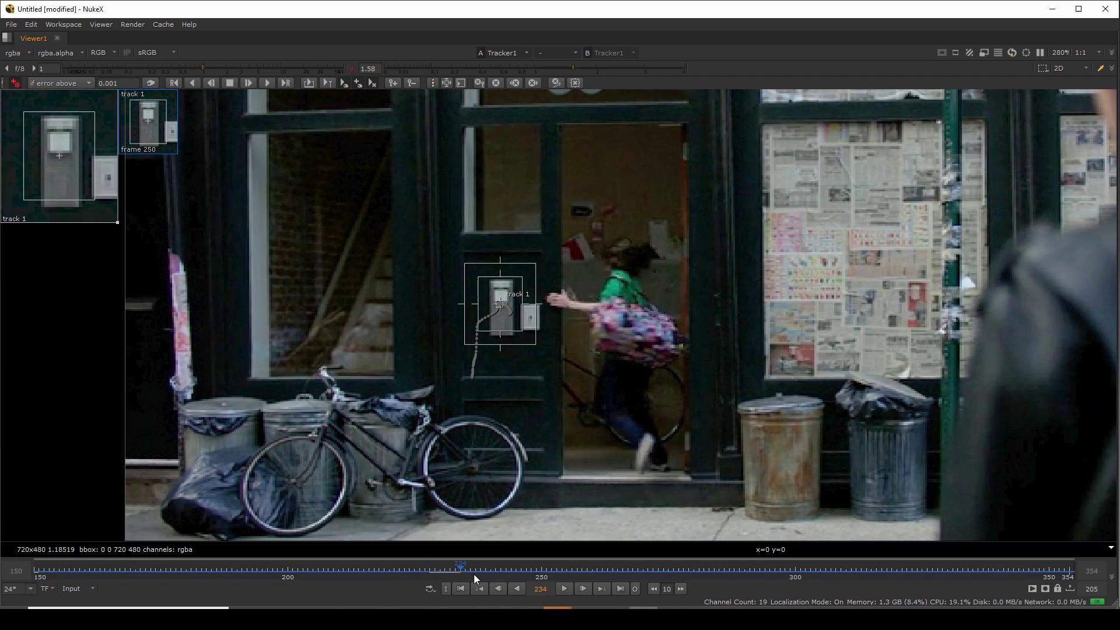
pyautogui.moveTo(474, 574); pyautogui.dragTo(541, 557)
pyautogui.press('space')
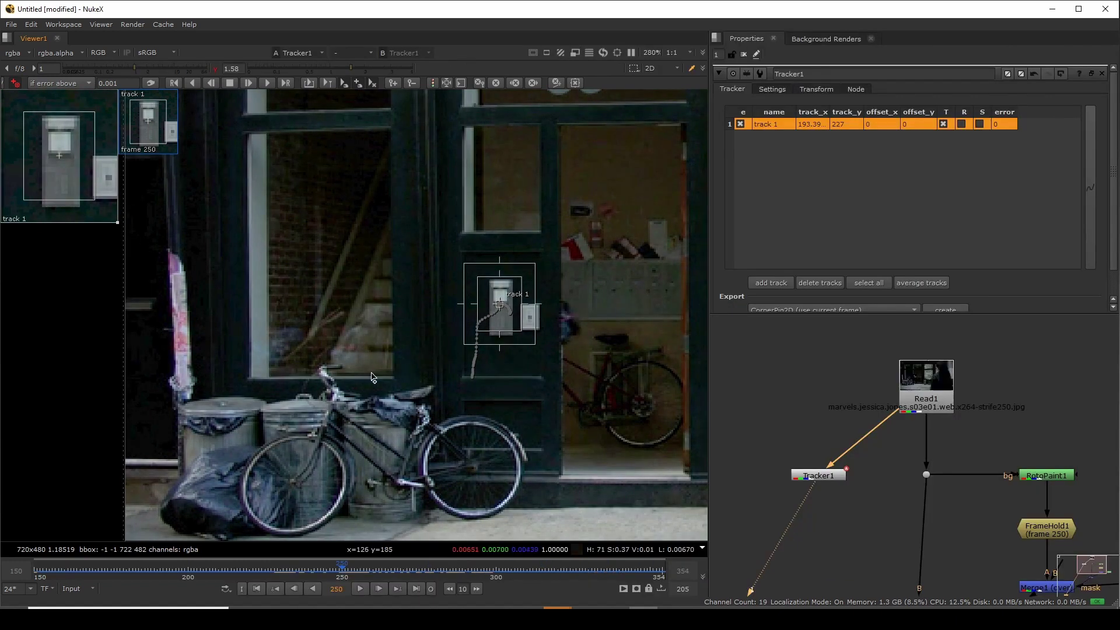
# - Disconnect Tracker1 from Read1 and insert it between Merge1 and the A input of Merge2
pyautogui.scroll(-5, 385, 385)
pyautogui.moveTo(887, 418); pyautogui.dragTo(892, 479)
pyautogui.moveTo(891, 481); pyautogui.dragTo(896, 369, button='middle')
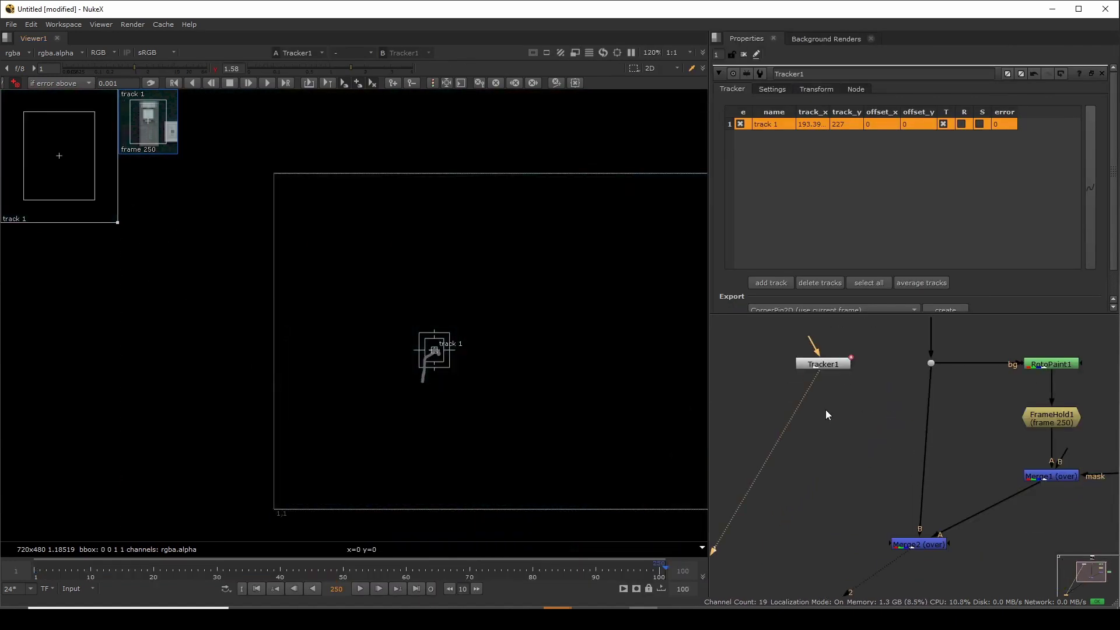
pyautogui.moveTo(812, 367); pyautogui.dragTo(1015, 502)
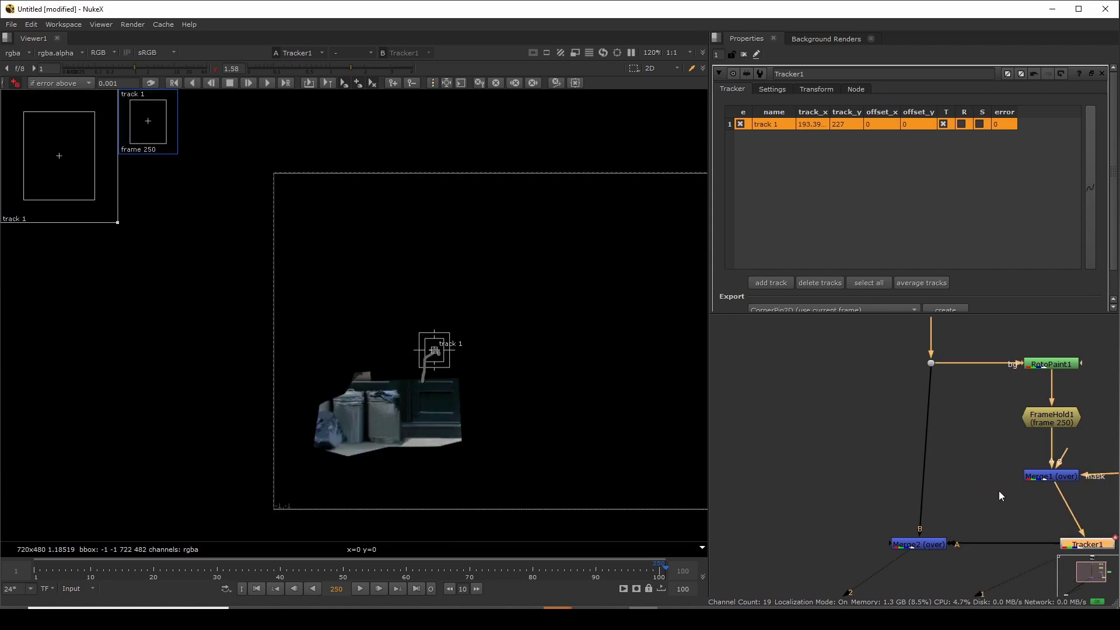
# - Line up Merge2 below the Dot and assign the Dot and Merge2 to viewer inputs 1 and 2
pyautogui.scroll(-4, 998, 491)
pyautogui.moveTo(963, 429); pyautogui.dragTo(985, 448)
pyautogui.press('1')
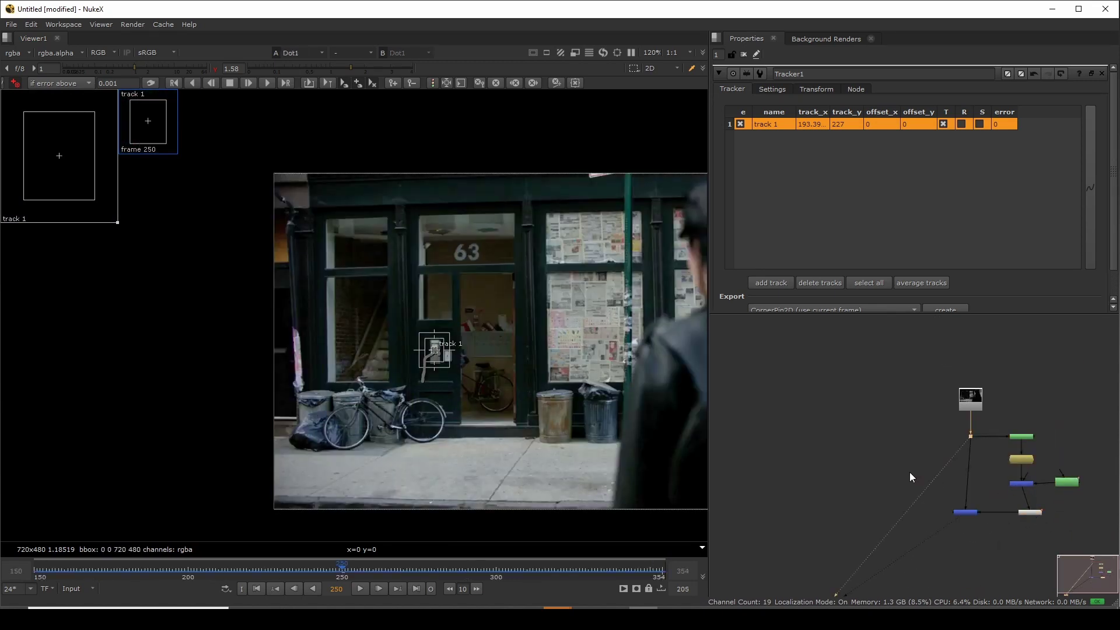
pyautogui.moveTo(909, 472); pyautogui.dragTo(970, 515)
pyautogui.press('2')
pyautogui.click(971, 516)
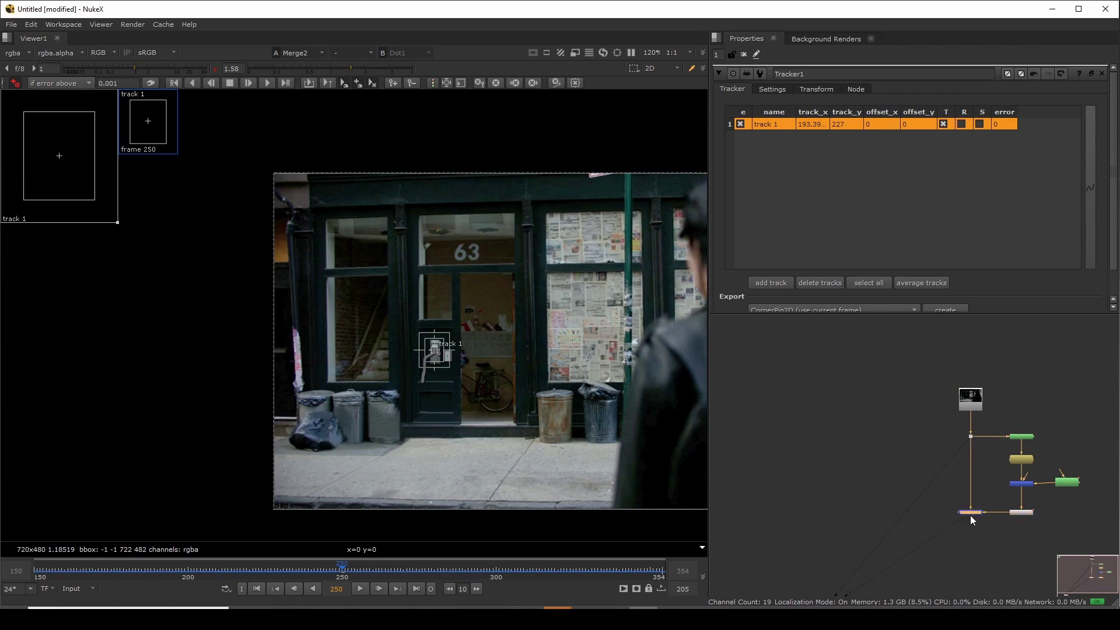
# - Set Tracker1's reference frame to the current frame 250 and its transform to match-move
pyautogui.click(808, 90)
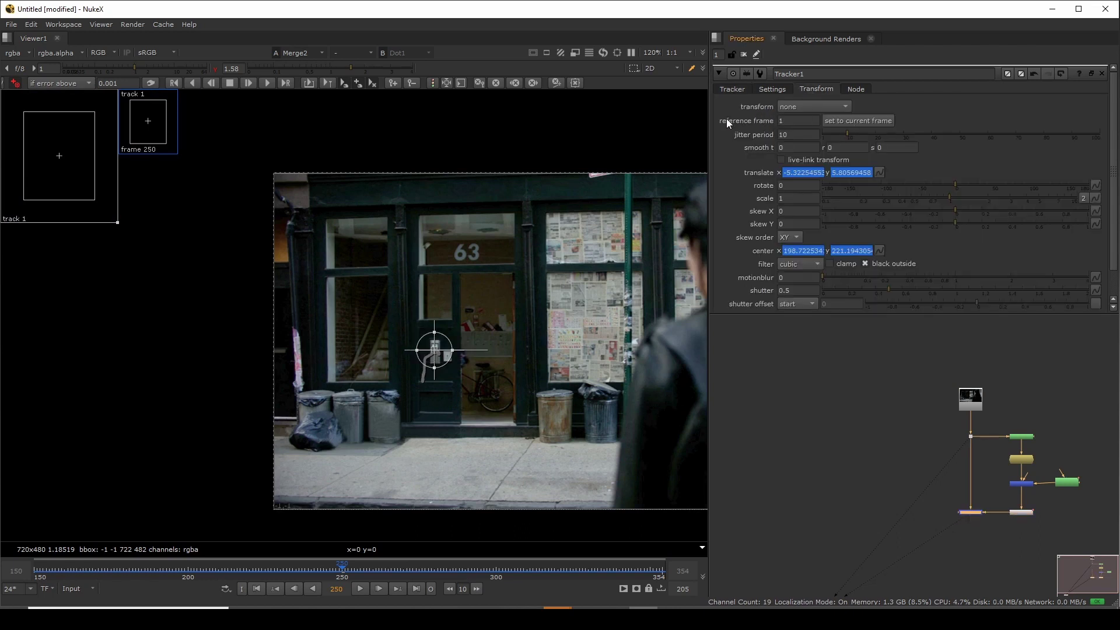
pyautogui.click(852, 120)
pyautogui.scroll(3, 462, 322)
pyautogui.scroll(-1, 462, 322)
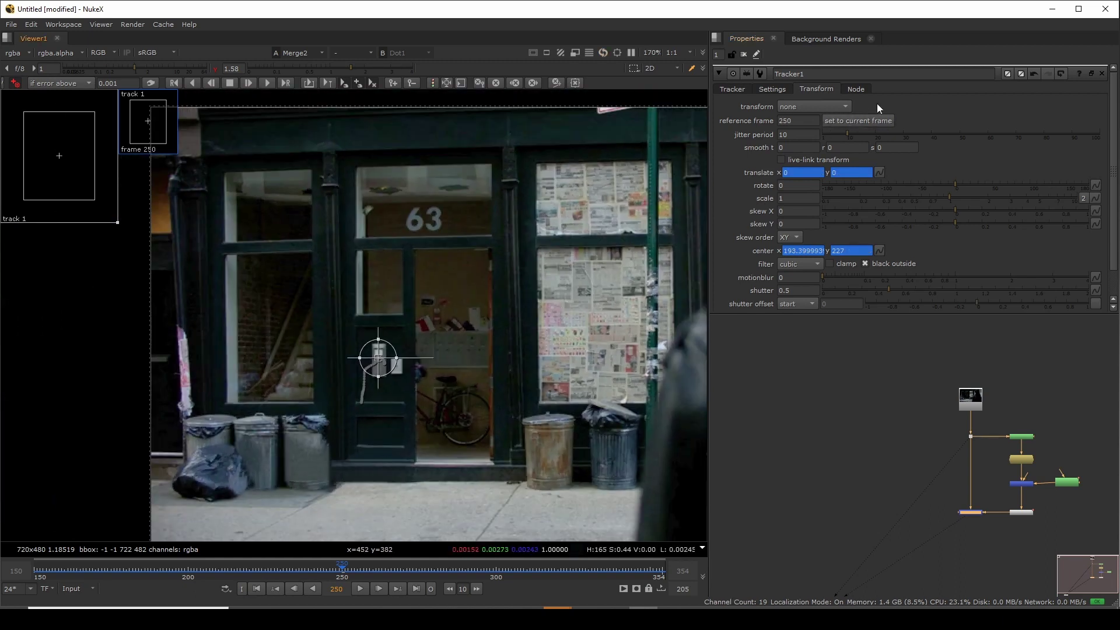
pyautogui.click(837, 104)
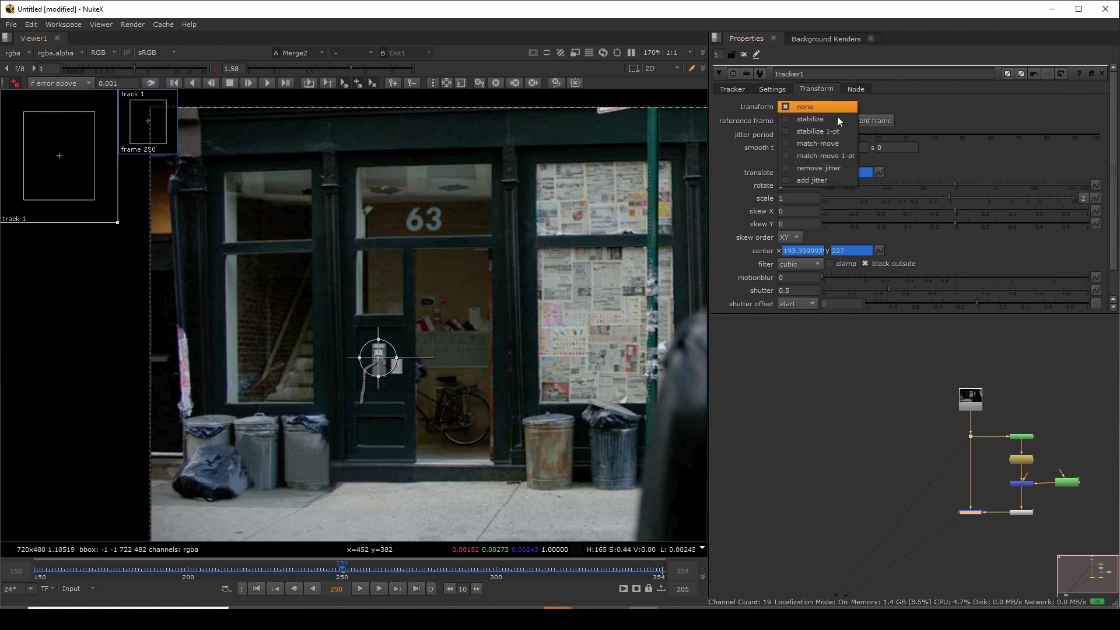
pyautogui.click(837, 143)
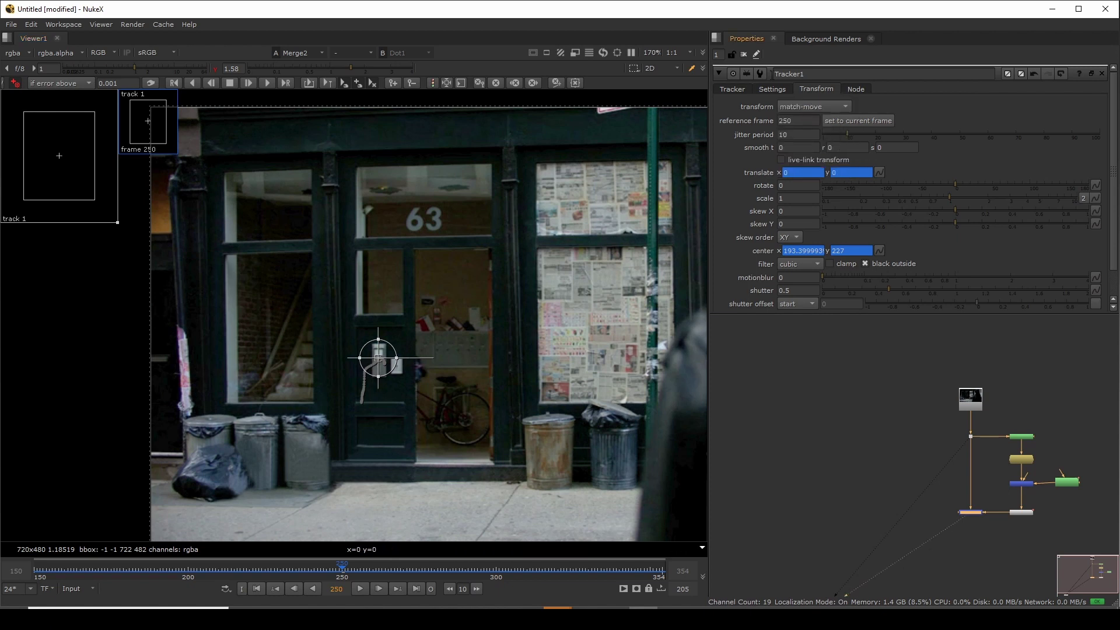
# - Close all open node properties and play the match-moved Merge2 result in the enlarged viewer
pyautogui.click(743, 54)
pyautogui.scroll(-1, 418, 260)
pyautogui.press('space')
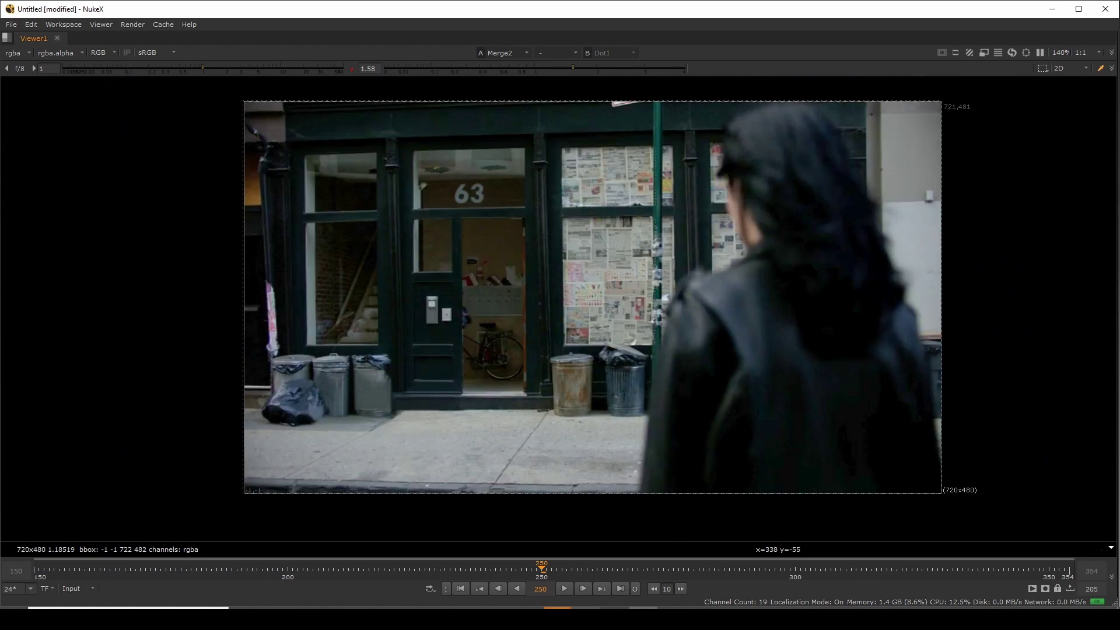
pyautogui.click(563, 593)
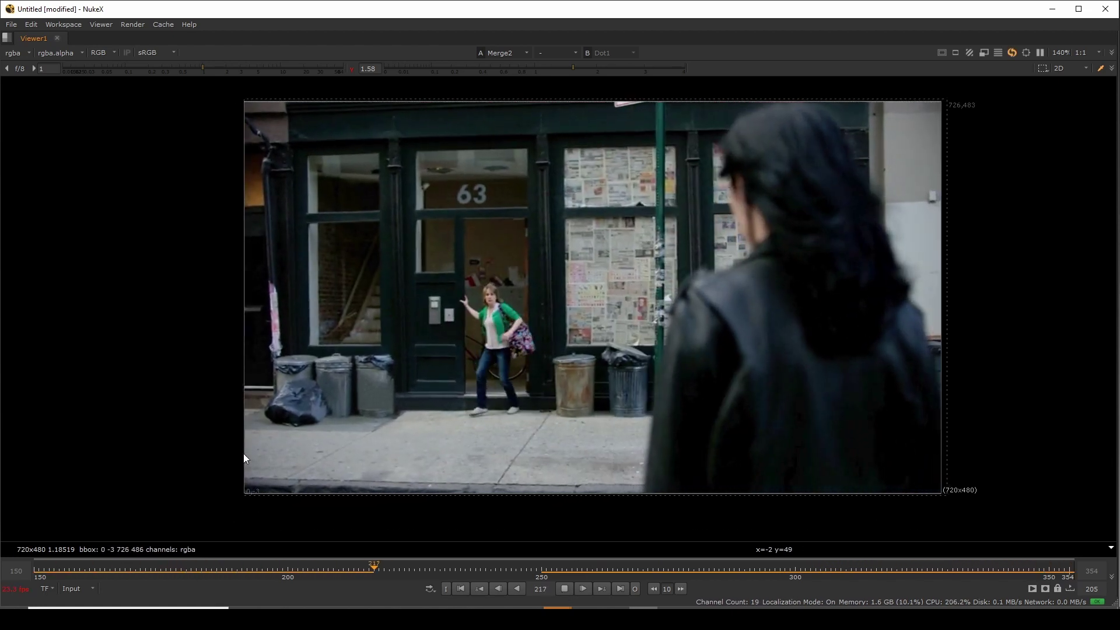
pyautogui.click(563, 589)
# - Compare the Merge2 patch over the bins with the original footage at frames 257 and 150
pyautogui.scroll(5, 375, 340)
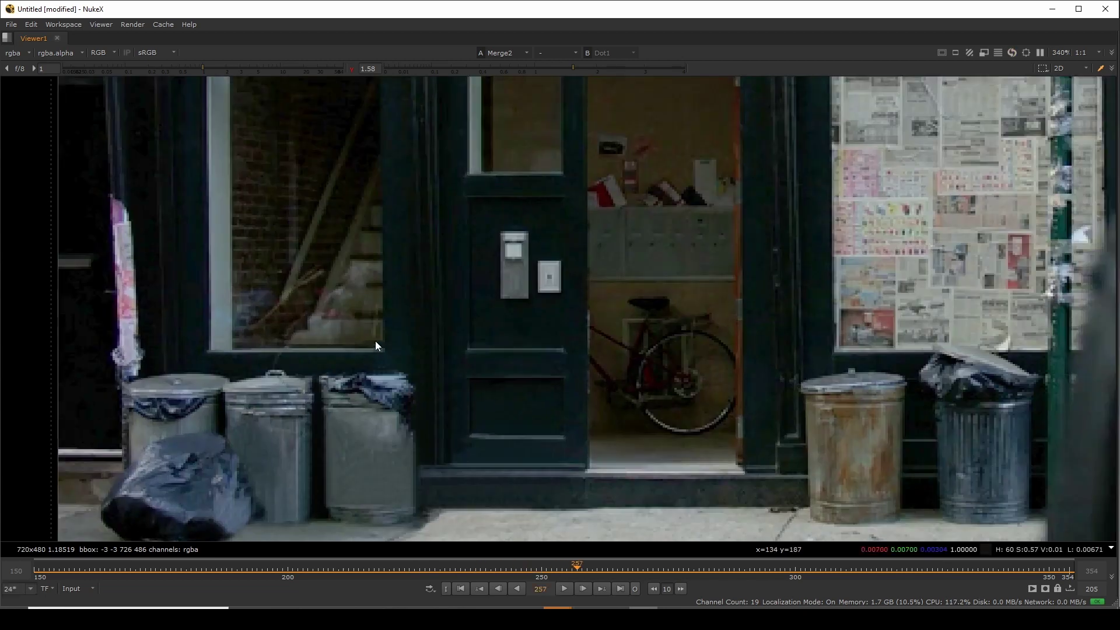
pyautogui.moveTo(376, 341); pyautogui.dragTo(536, 304, button='middle')
pyautogui.press('1')
pyautogui.press('2')
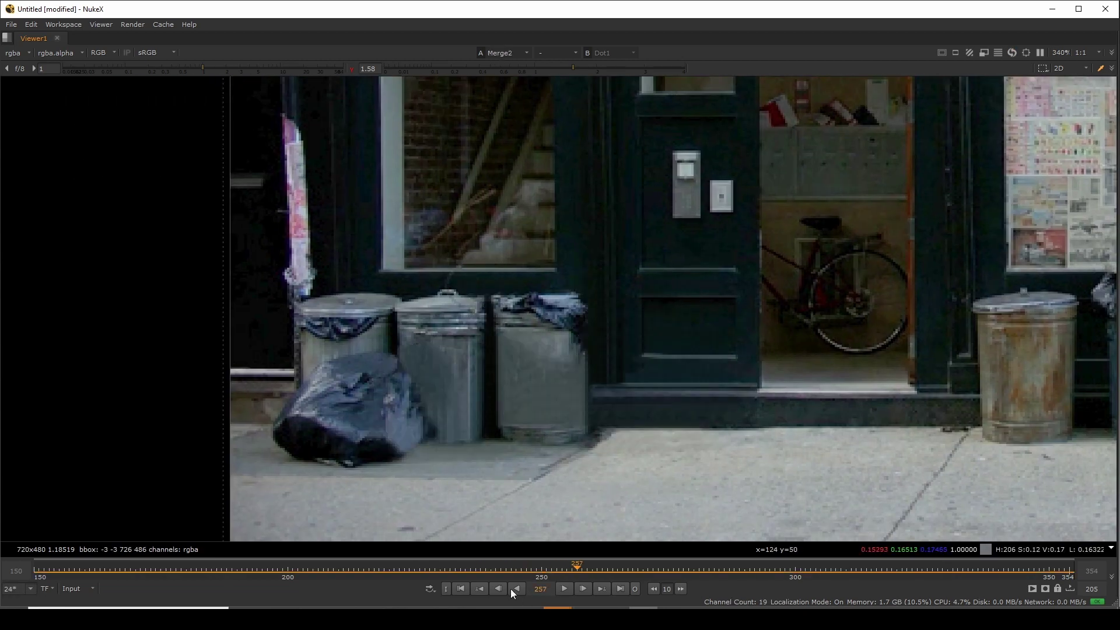
pyautogui.moveTo(496, 567); pyautogui.dragTo(31, 533)
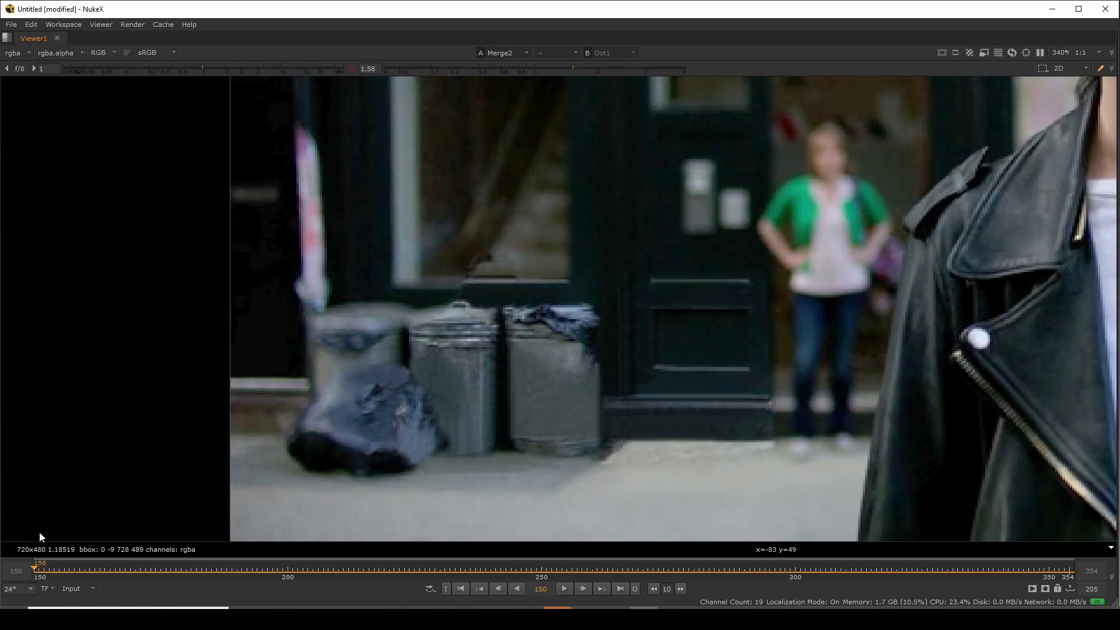
pyautogui.press('1')
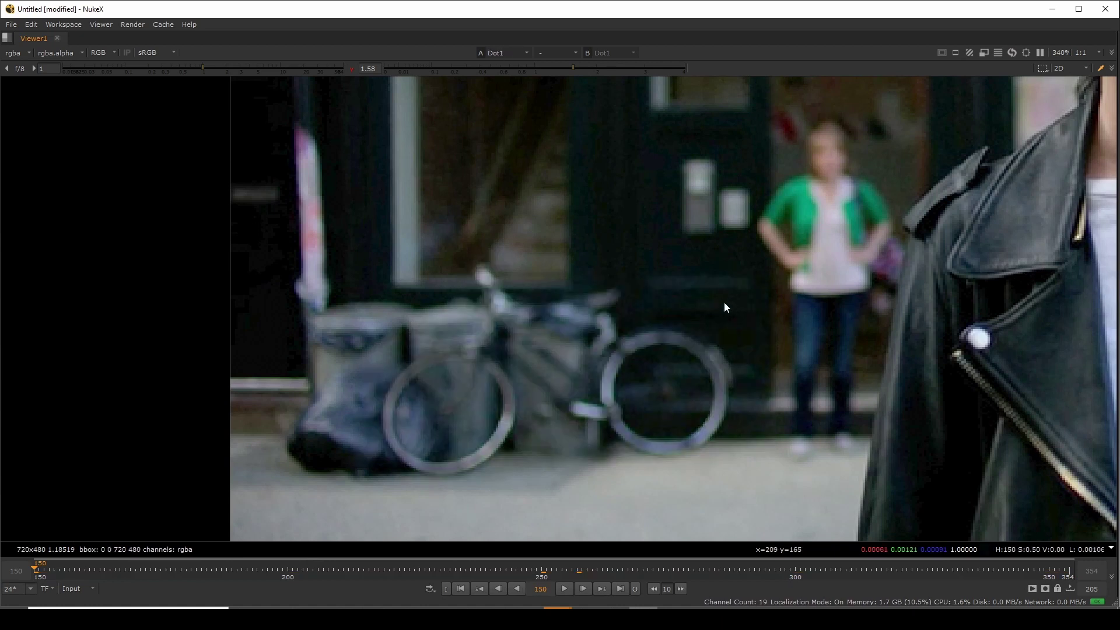
# - Compare the Merge2 patch over the bins with the original Dot1 footage at frame 150, inspecting the bin area up close
pyautogui.scroll(3, 723, 303)
pyautogui.moveTo(793, 219); pyautogui.dragTo(557, 337)
pyautogui.press('2')
pyautogui.press('1')
pyautogui.press('2')
pyautogui.scroll(-4, 604, 284)
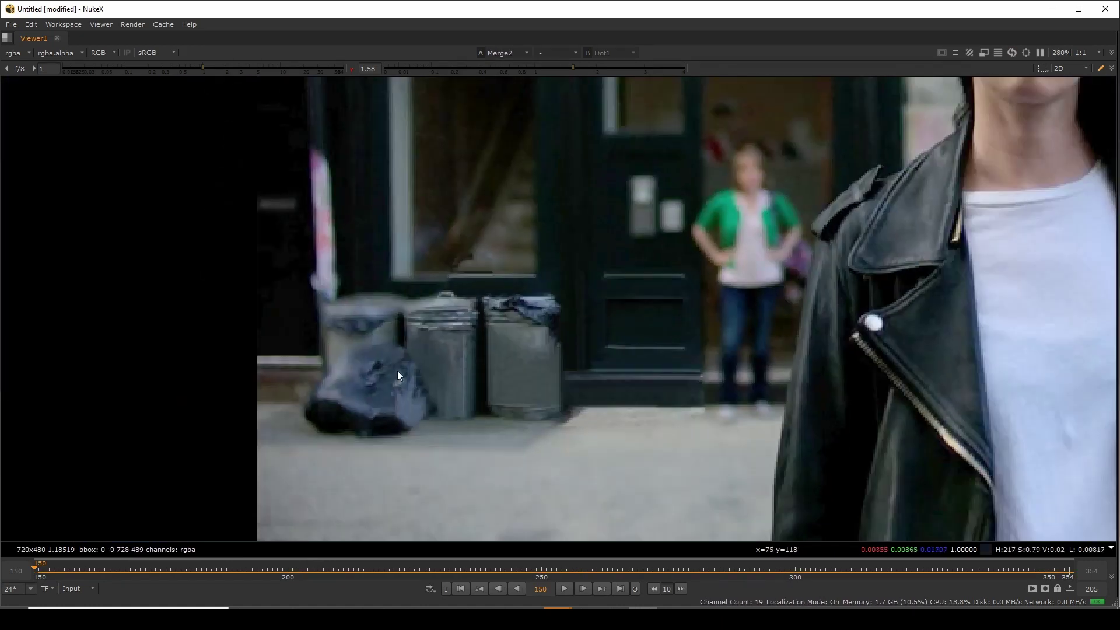
pyautogui.moveTo(397, 370); pyautogui.dragTo(493, 357, button='middle')
pyautogui.scroll(3, 558, 306)
pyautogui.press('1')
pyautogui.press('2')
pyautogui.press('1')
pyautogui.press('2')
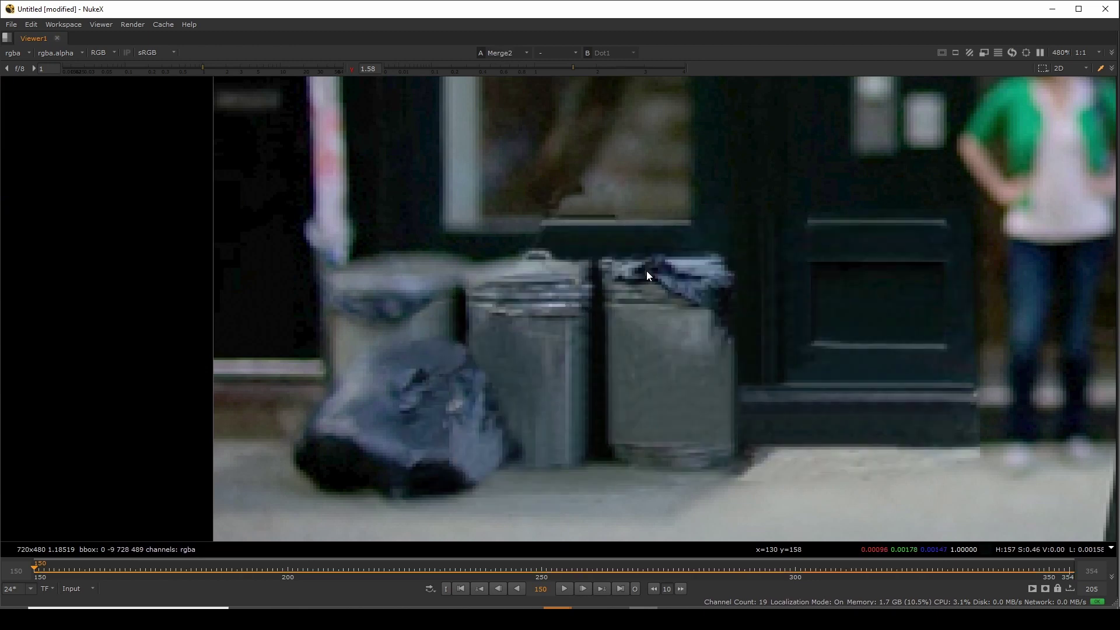
pyautogui.press('1')
pyautogui.press('2')
pyautogui.press('1')
pyautogui.press('2')
pyautogui.press('1')
pyautogui.press('2')
pyautogui.press('1')
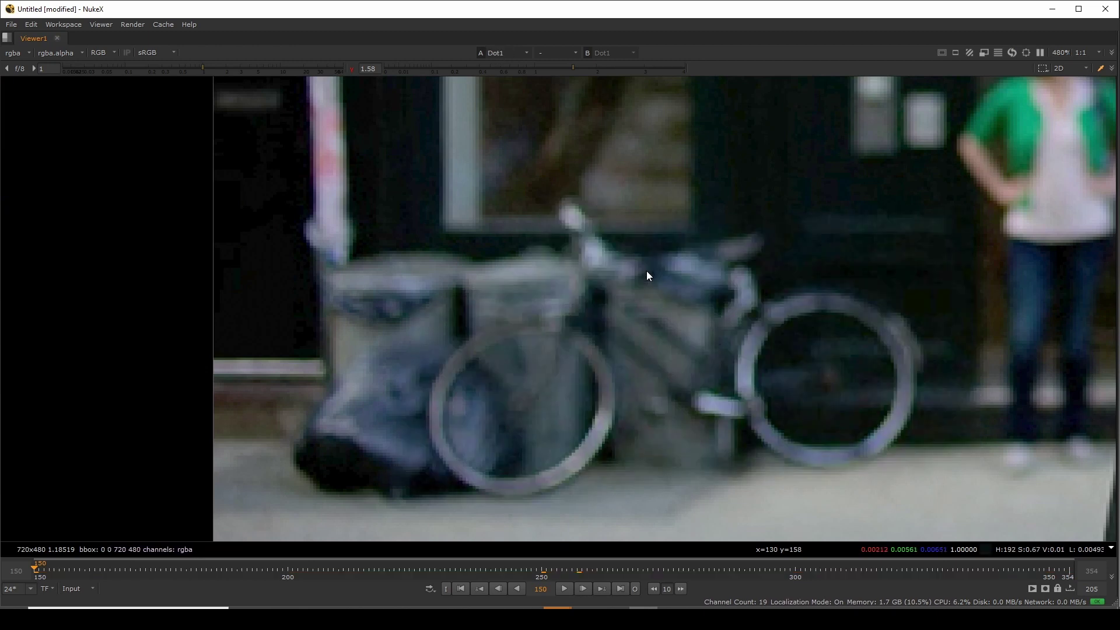
pyautogui.press('2')
pyautogui.press('1')
pyautogui.press('2')
pyautogui.press('1')
pyautogui.press('2')
pyautogui.press('1')
pyautogui.press('2')
pyautogui.press('1')
pyautogui.press('2')
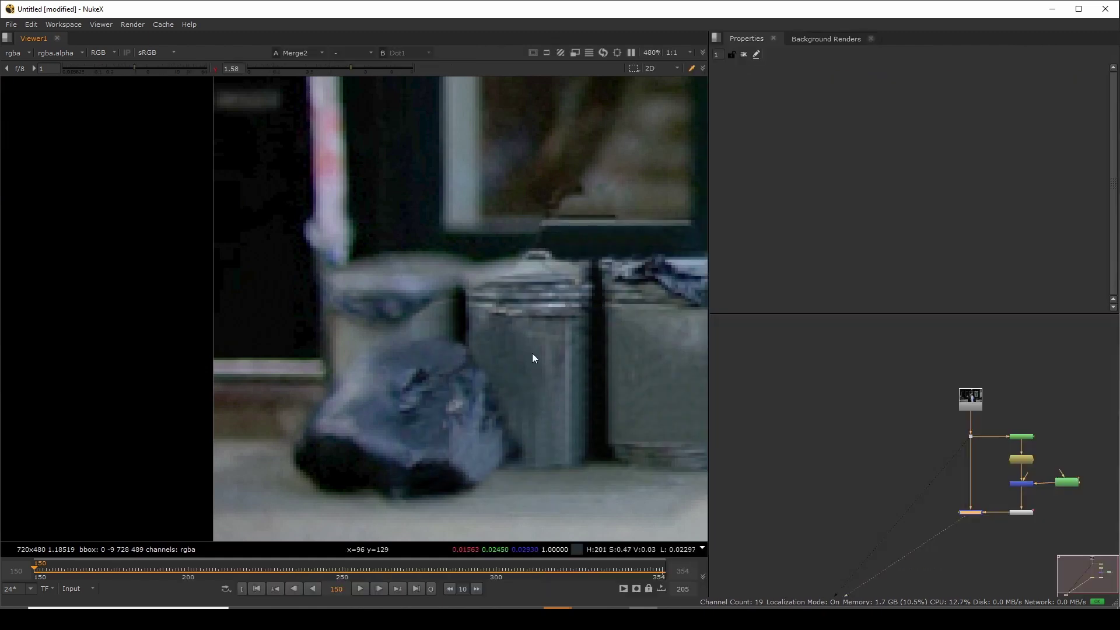
# - Add an unconnected Defocus node in an empty area of the node graph
pyautogui.scroll(-5, 524, 344)
pyautogui.moveTo(524, 344); pyautogui.dragTo(198, 343, button='middle')
pyautogui.scroll(2, 199, 343)
pyautogui.moveTo(882, 393); pyautogui.dragTo(860, 394, button='middle')
pyautogui.click(860, 393)
pyautogui.press('Tab')
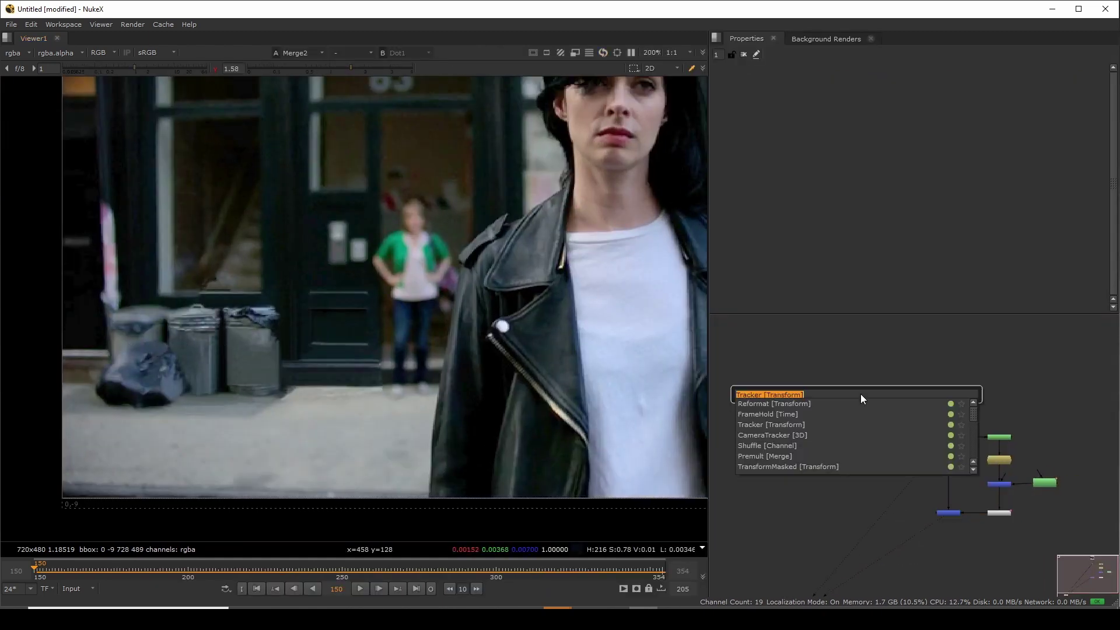
pyautogui.write('de')
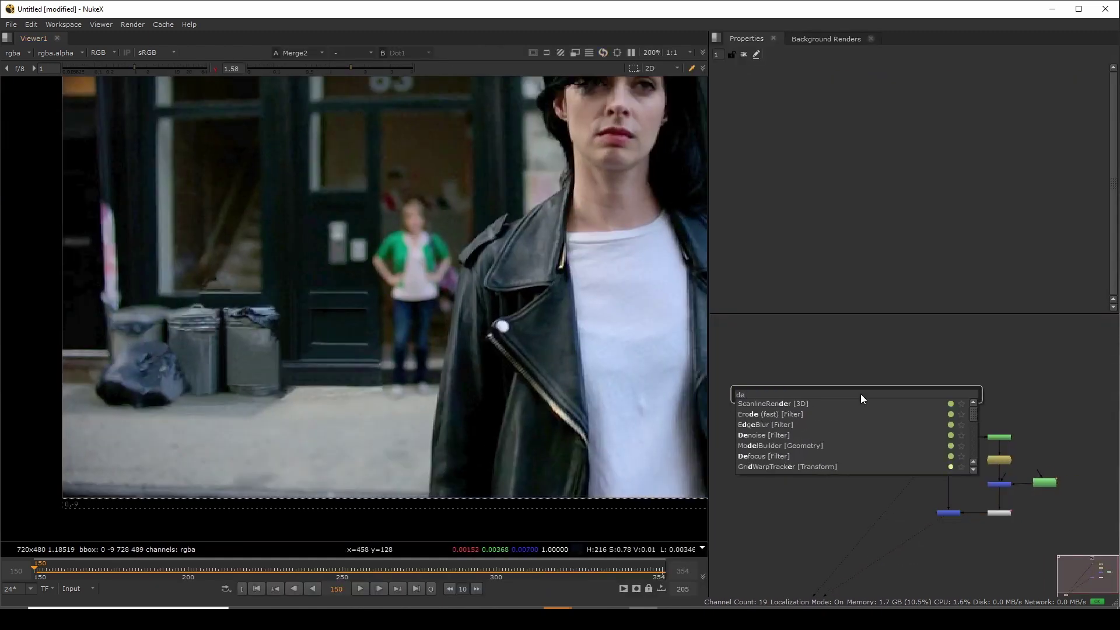
pyautogui.write(' (f')
pyautogui.press('Down')
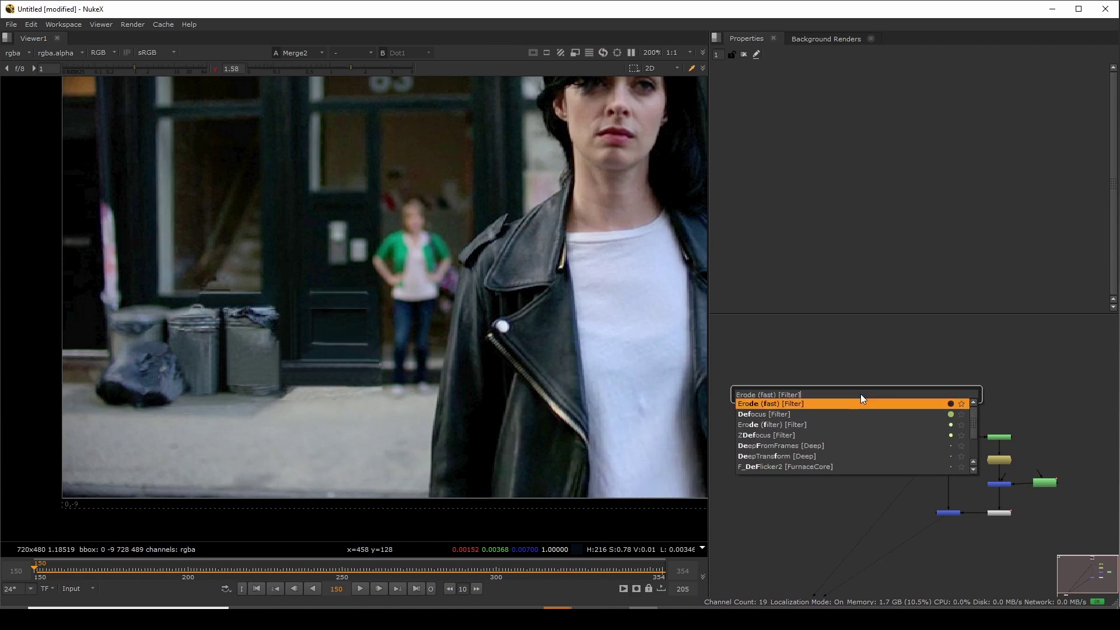
pyautogui.press('Down')
pyautogui.press('Return')
# - Connect the Defocus node's input to Read1 and show its output through viewer input 1
pyautogui.scroll(3, 812, 433)
pyautogui.moveTo(1001, 362); pyautogui.dragTo(695, 392, button='middle')
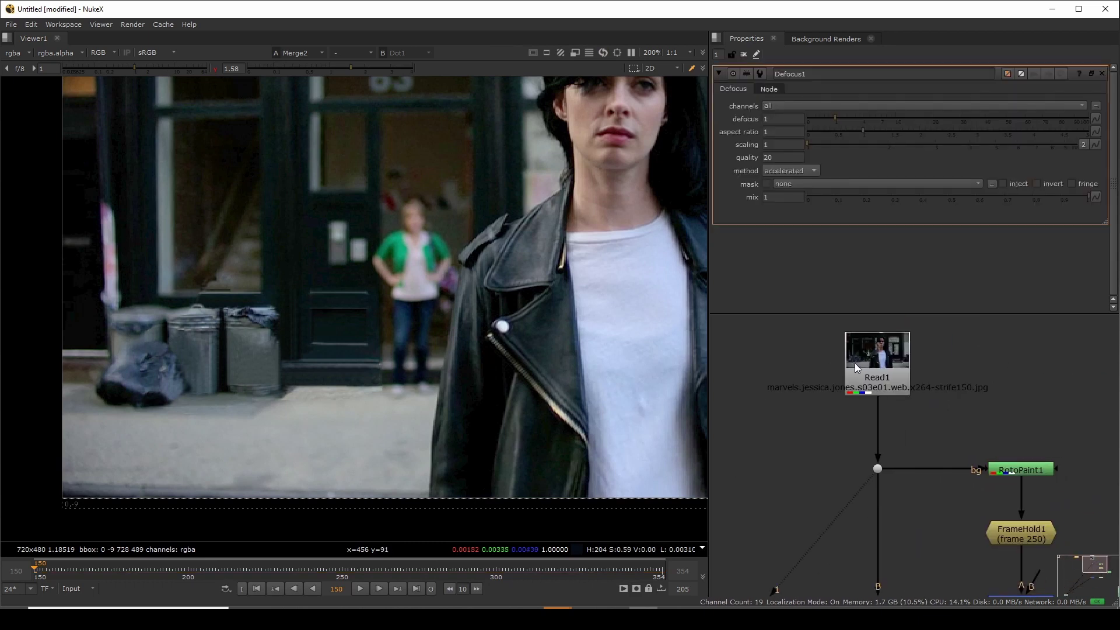
pyautogui.scroll(-3, 855, 366)
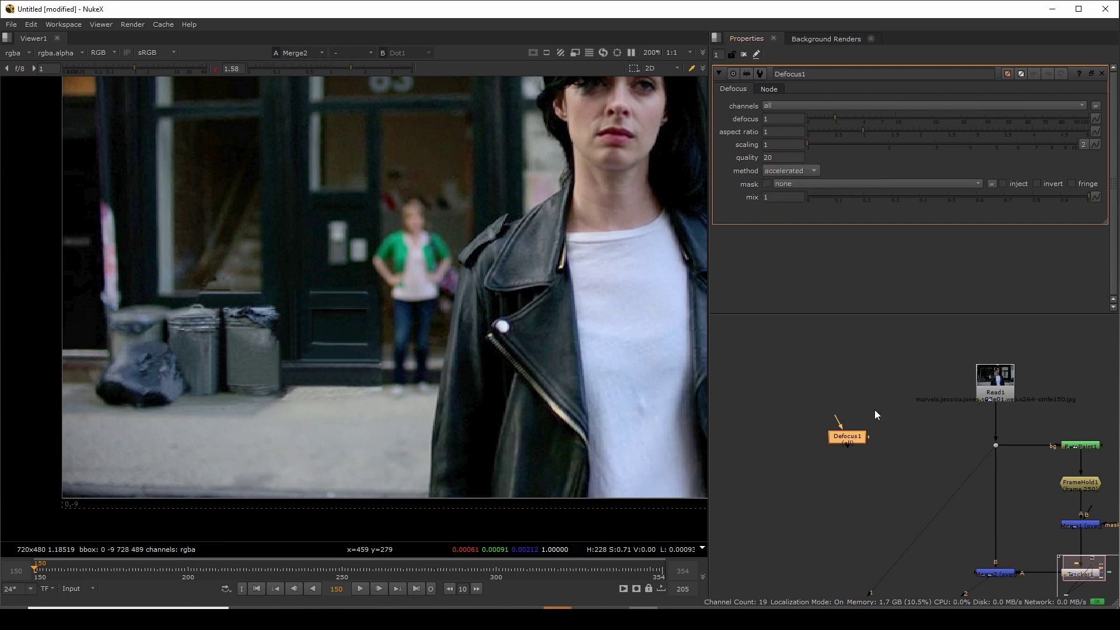
pyautogui.moveTo(783, 425); pyautogui.dragTo(883, 467)
pyautogui.press('1')
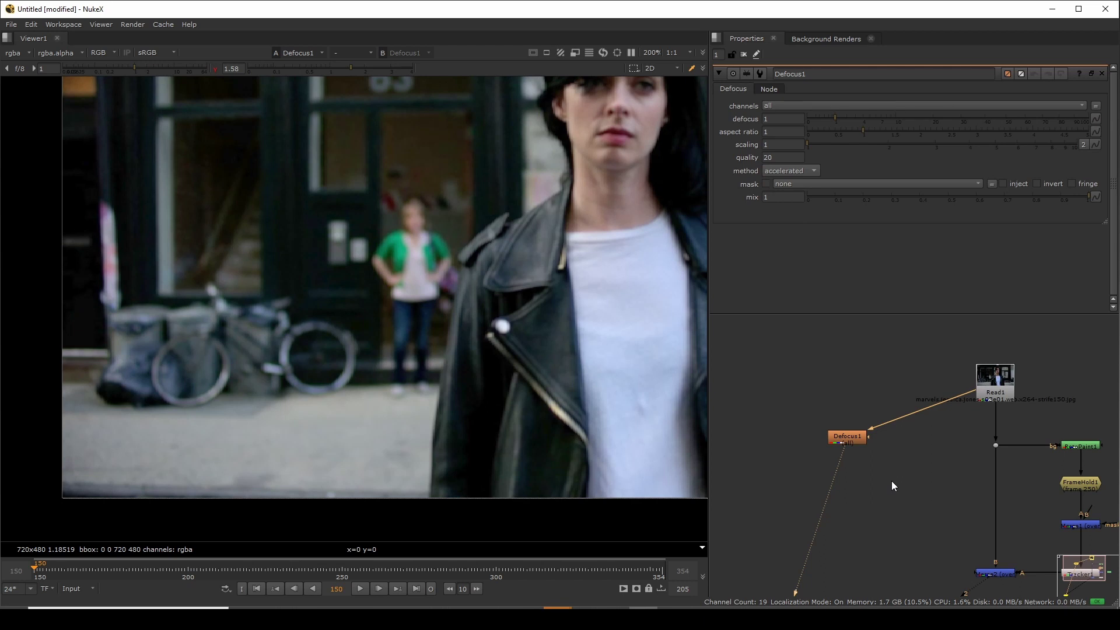
# - At frame 250, try a defocus amount of 13.8 and reset it to 1
pyautogui.click(343, 577)
pyautogui.scroll(-4, 432, 257)
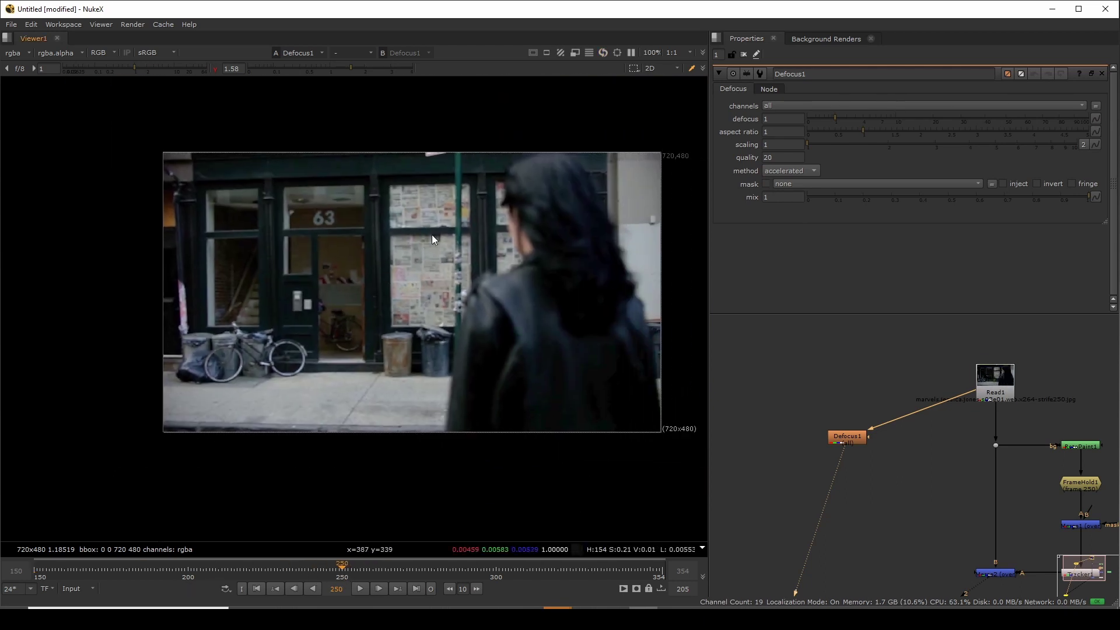
pyautogui.scroll(3, 415, 305)
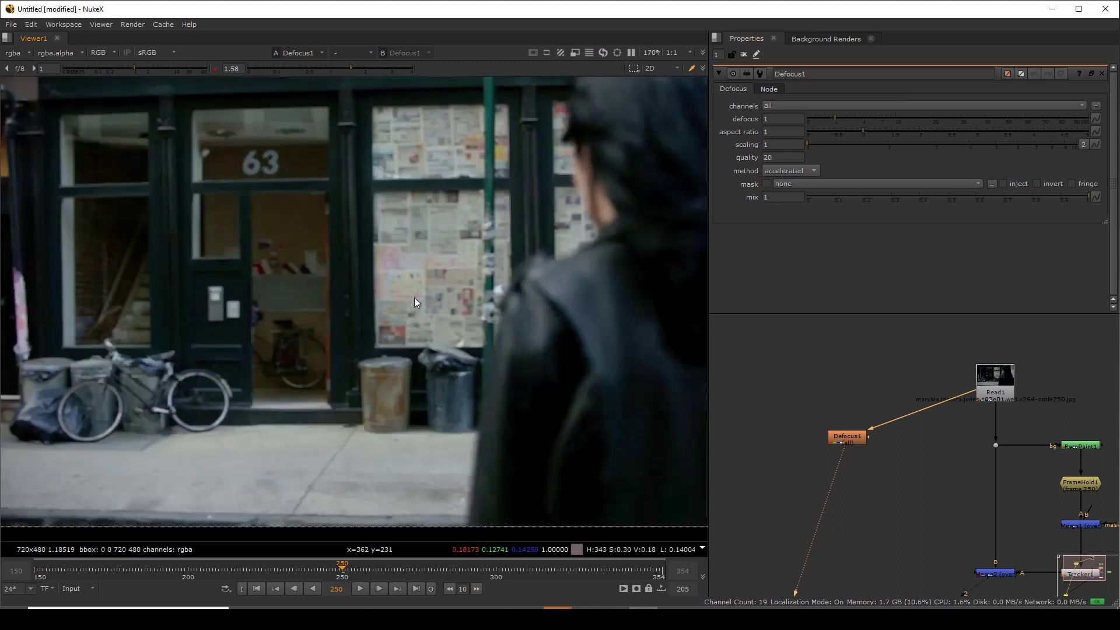
pyautogui.scroll(-2, 577, 330)
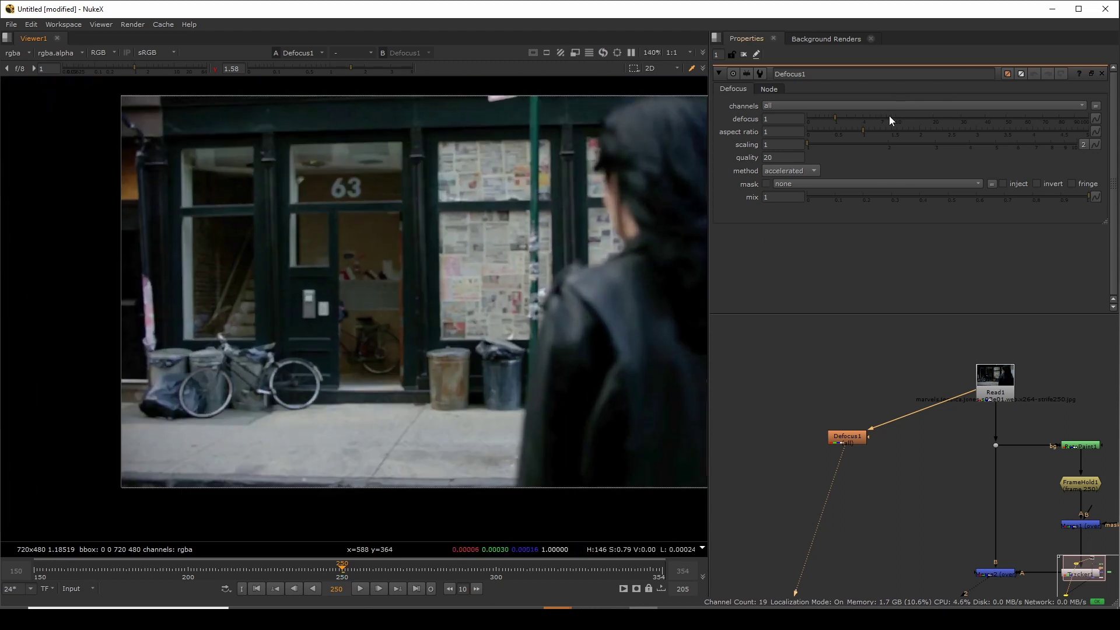
pyautogui.moveTo(838, 117); pyautogui.dragTo(911, 112)
pyautogui.scroll(4, 425, 325)
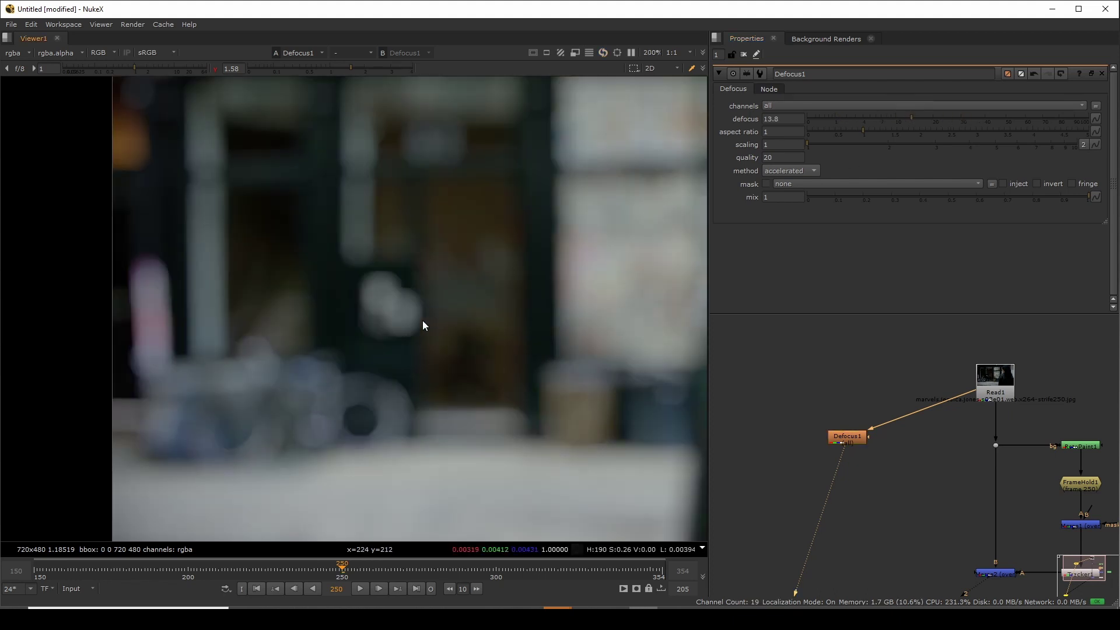
pyautogui.moveTo(903, 117); pyautogui.dragTo(845, 143)
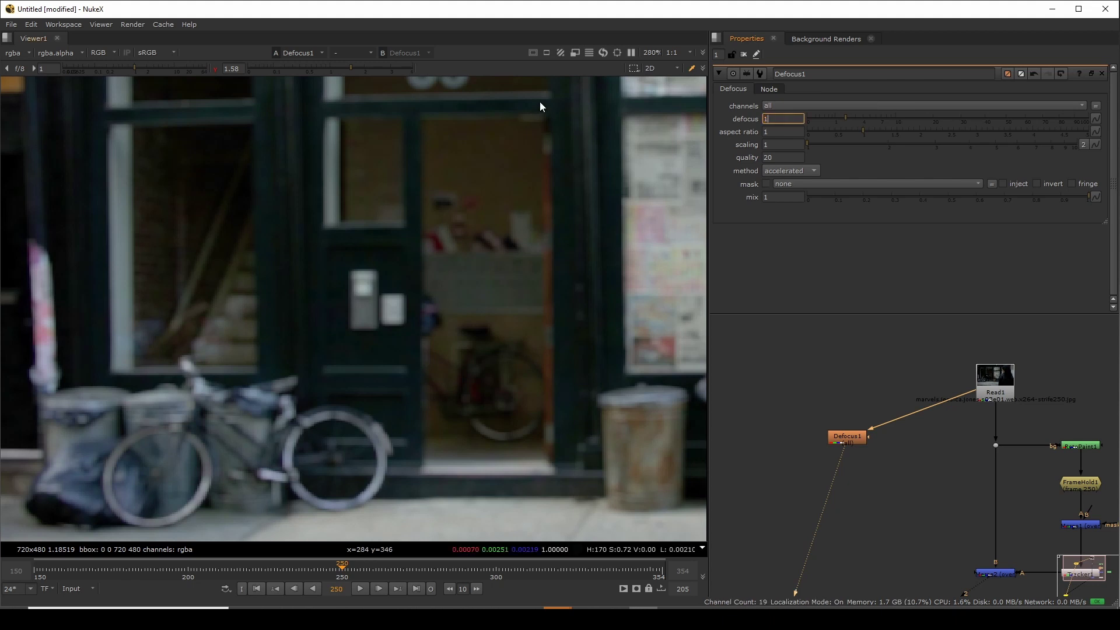
pyautogui.write('1')
pyautogui.press('Return')
# - Assign Read1 to viewer input 2 and compare it with the Defocus output, lowering the defocus amount to 0
pyautogui.click(995, 382)
pyautogui.press('1')
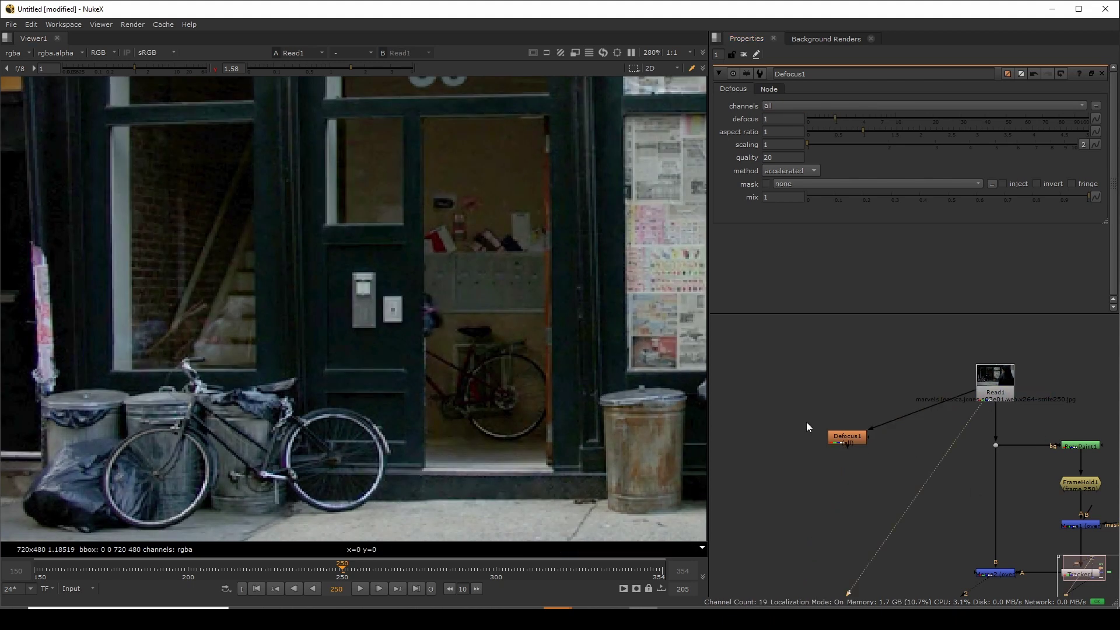
pyautogui.press('2')
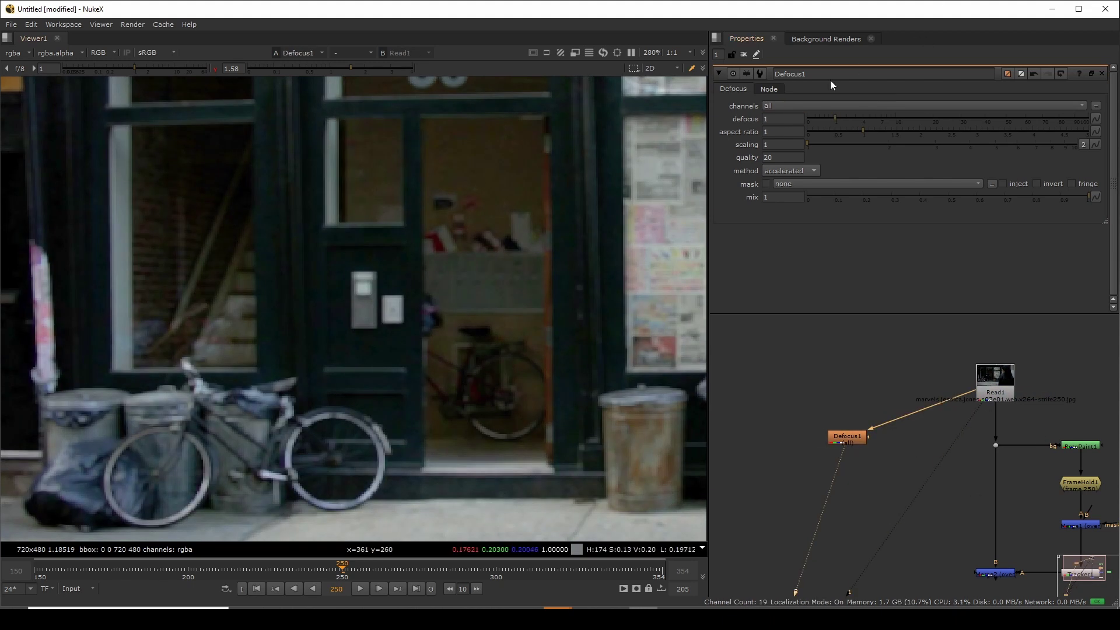
pyautogui.moveTo(827, 118); pyautogui.dragTo(808, 118)
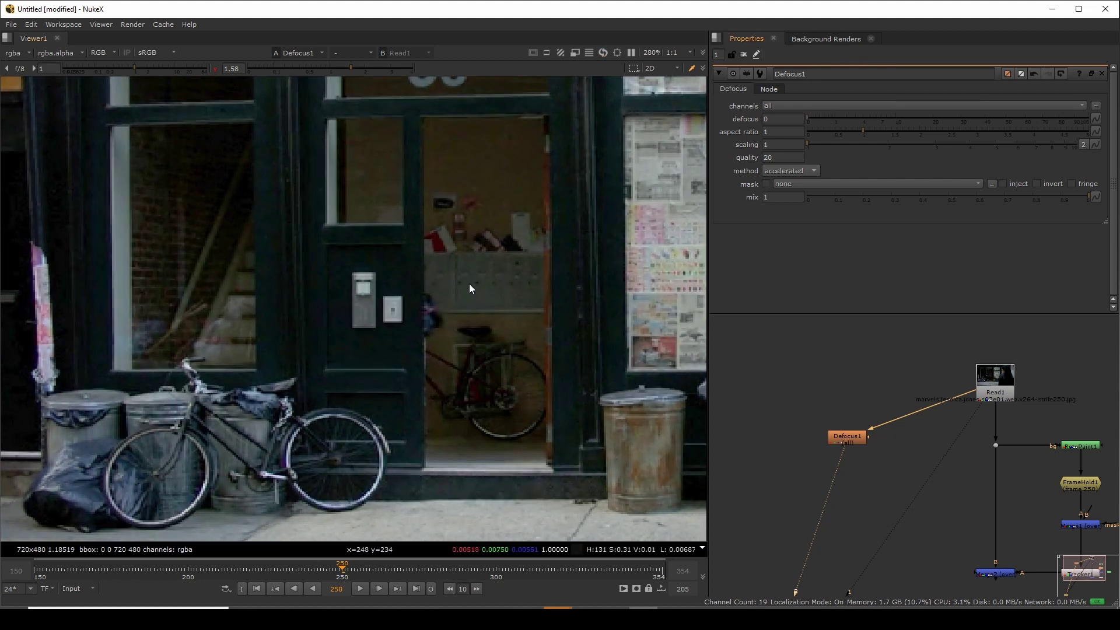
pyautogui.press('2')
pyautogui.moveTo(444, 214); pyautogui.dragTo(417, 212, button='middle')
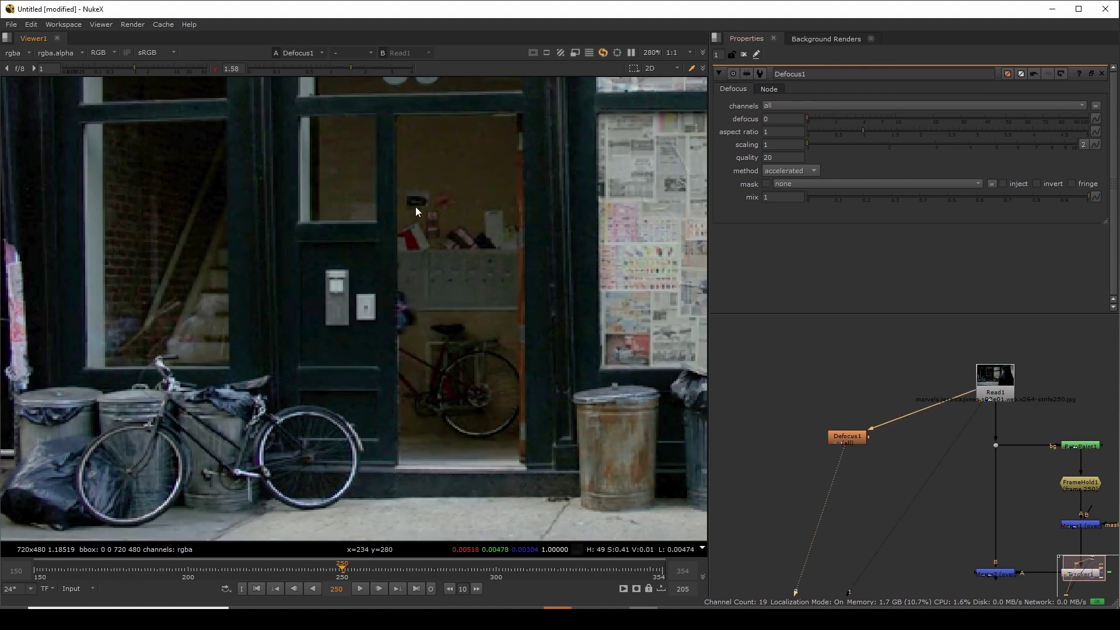
# - Set the defocus amount to 1.8 and inspect the blur on the bicycle and storefront
pyautogui.click(841, 118)
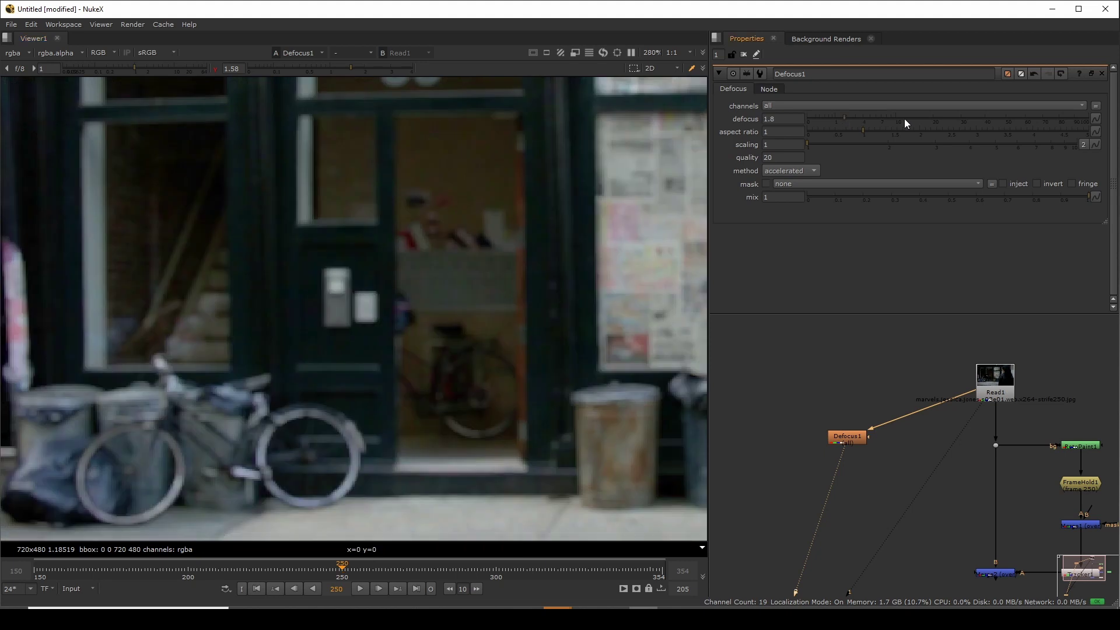
pyautogui.scroll(-2, 422, 339)
pyautogui.moveTo(333, 327); pyautogui.dragTo(265, 297, button='middle')
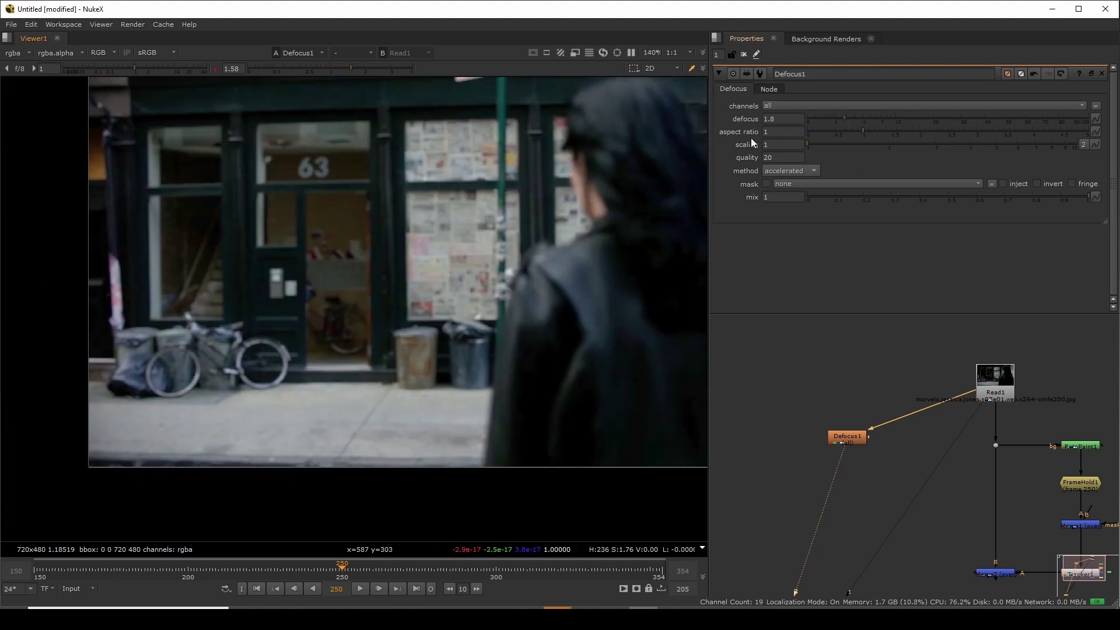
pyautogui.scroll(4, 303, 325)
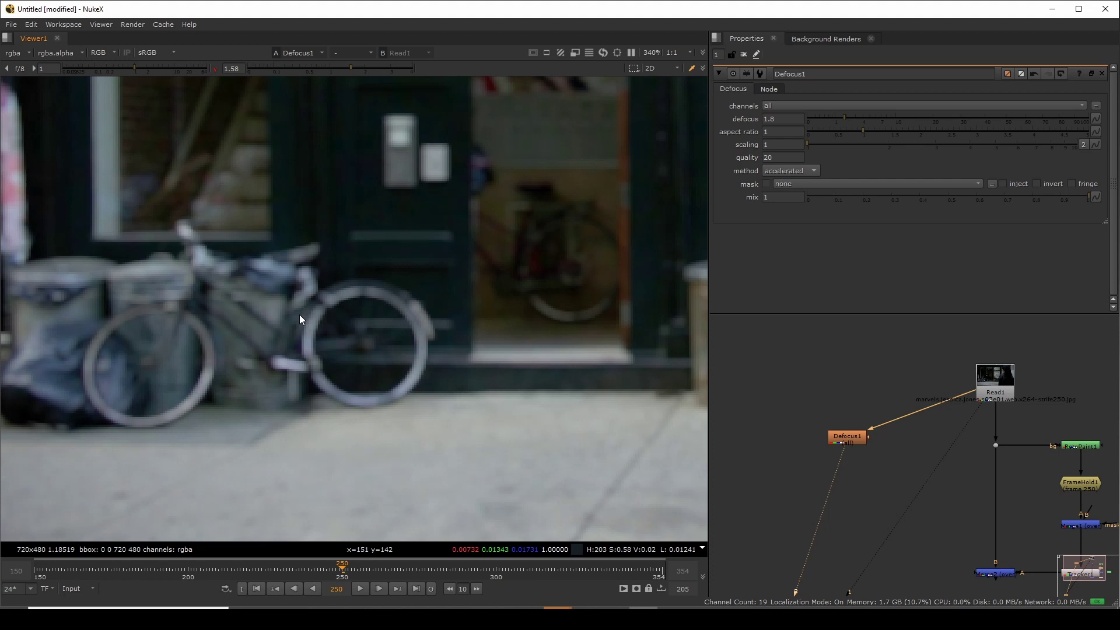
pyautogui.scroll(-3, 295, 309)
pyautogui.scroll(2, 316, 272)
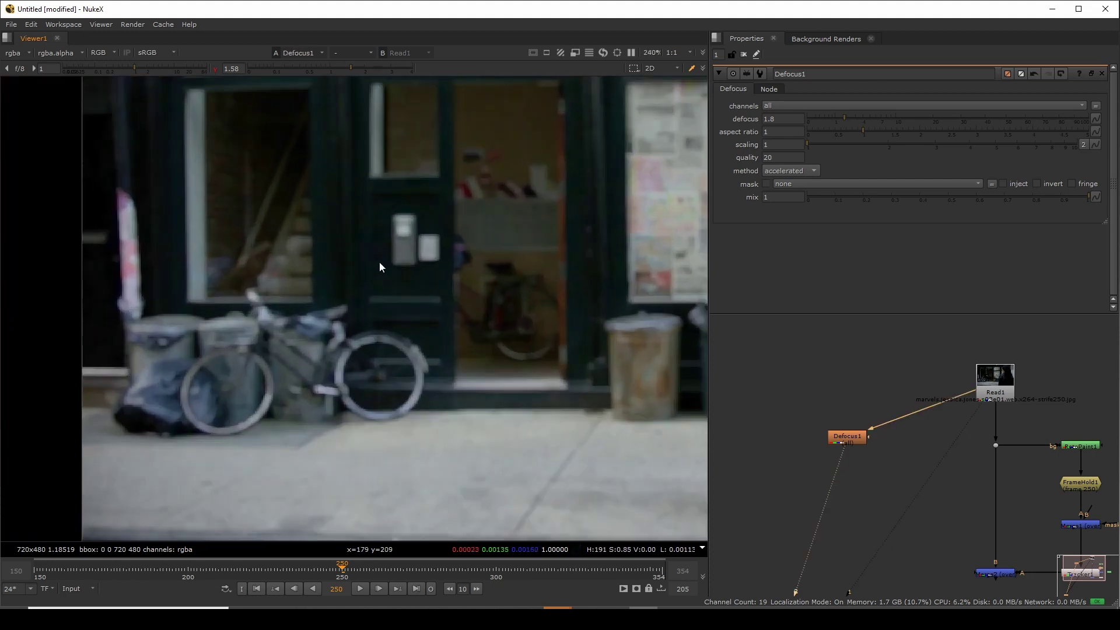
# - Set the Defocus node's aspect ratio to 4.06 and inspect the blur on the bicycle
pyautogui.moveTo(866, 131); pyautogui.dragTo(1035, 146)
pyautogui.scroll(-4, 339, 273)
pyautogui.scroll(4, 402, 225)
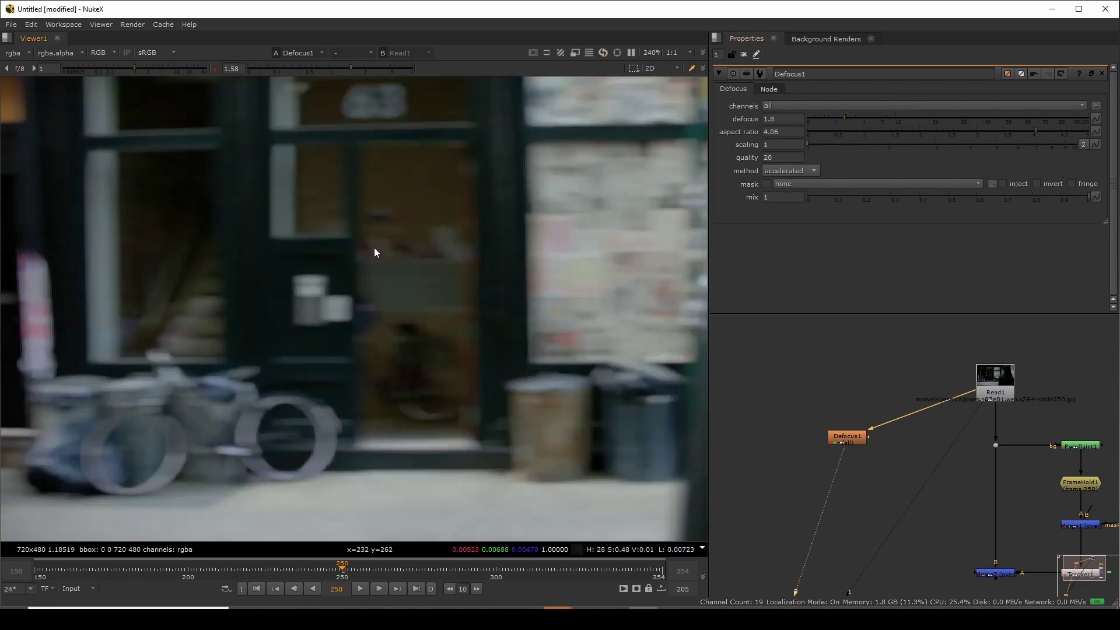
pyautogui.moveTo(186, 161); pyautogui.dragTo(421, 326)
pyautogui.scroll(-4, 465, 264)
pyautogui.scroll(5, 502, 333)
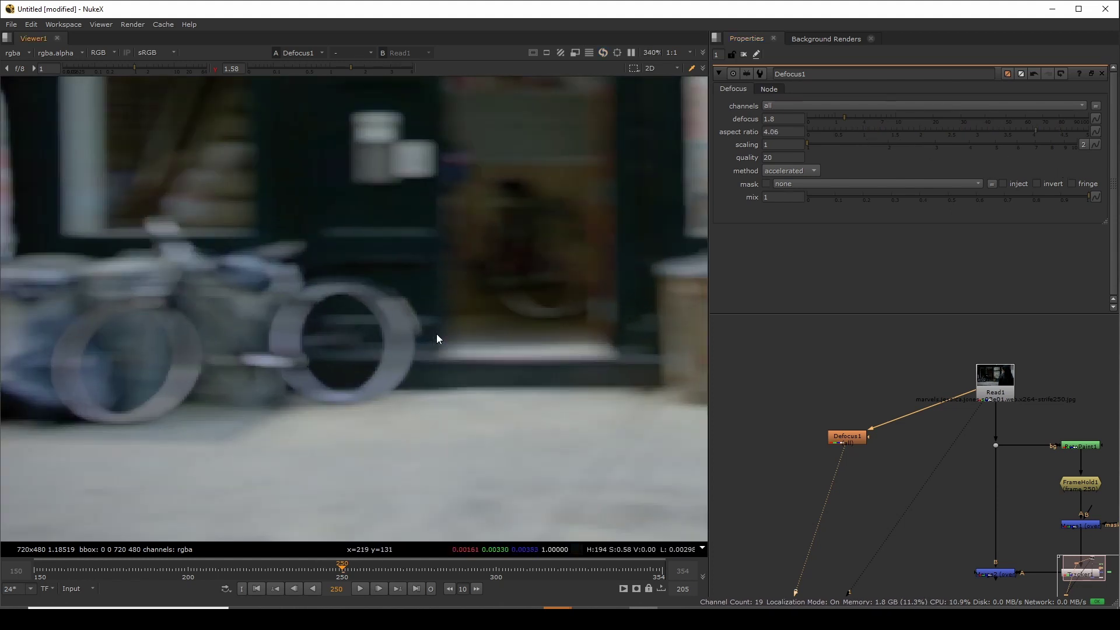
# - Compare the horizontally stretched blur with the original Read1 footage around the bicycle and across the whole frame
pyautogui.press('2')
pyautogui.press('1')
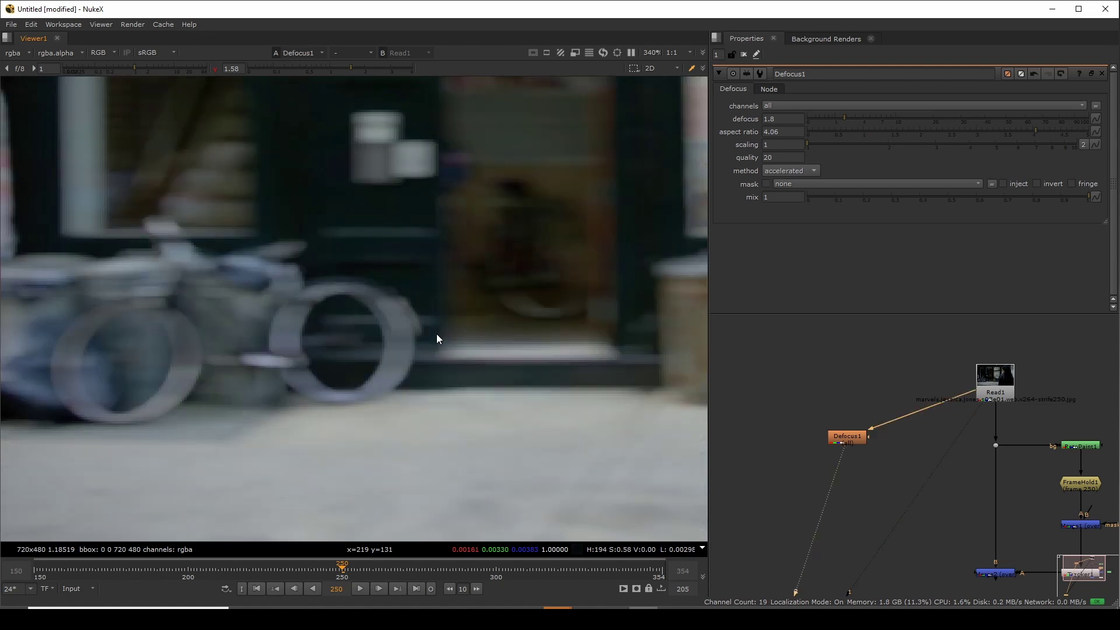
pyautogui.press('2')
pyautogui.press('1')
pyautogui.scroll(-5, 464, 337)
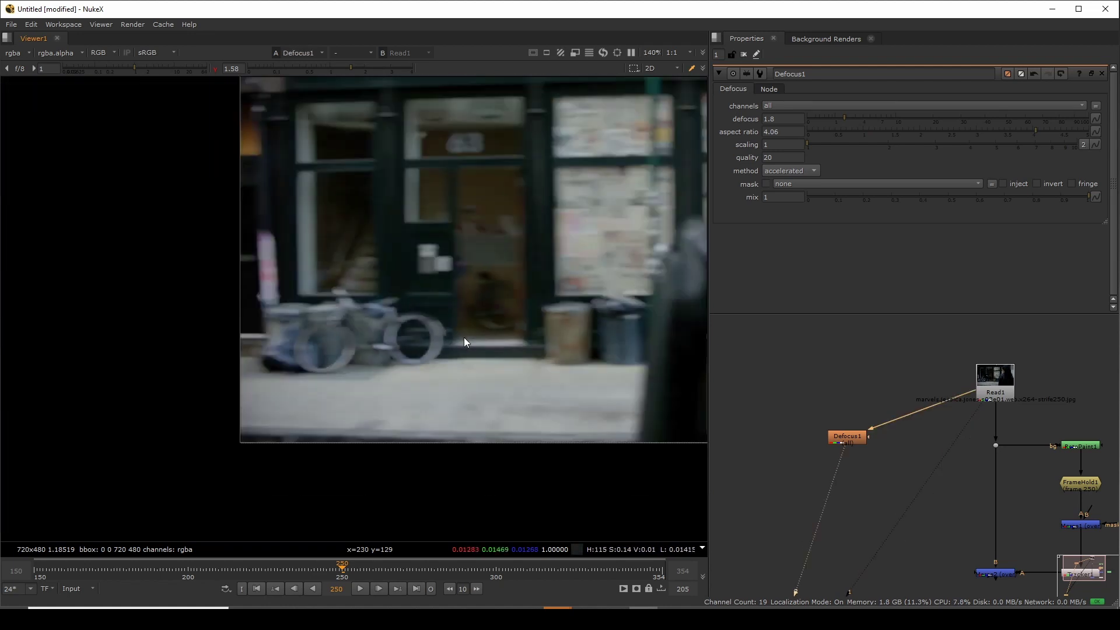
pyautogui.moveTo(464, 338); pyautogui.dragTo(373, 288, button='middle')
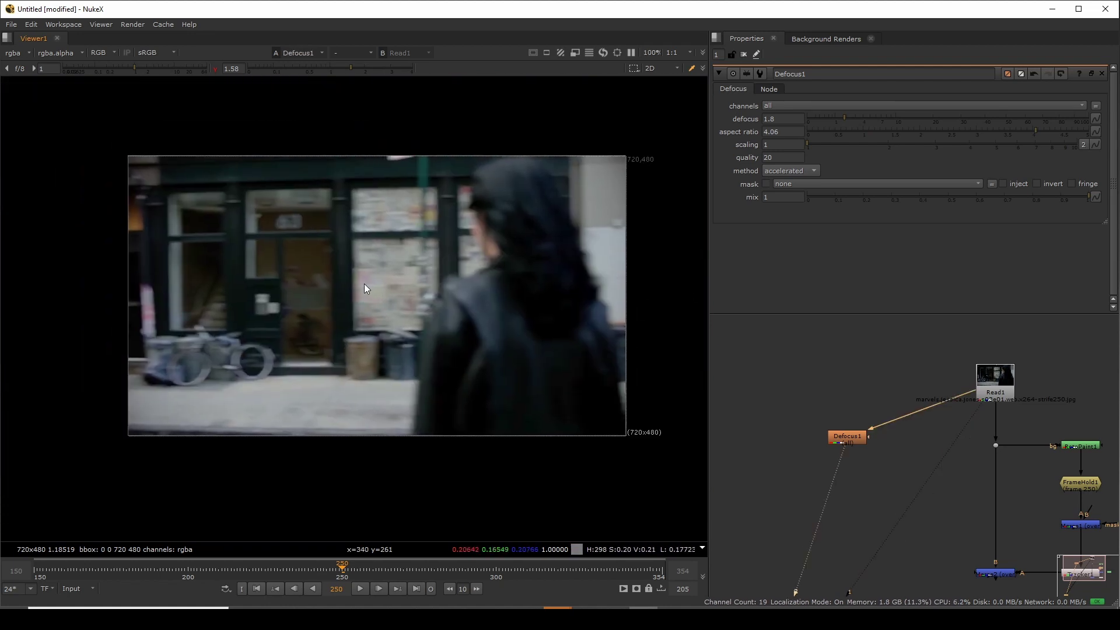
pyautogui.scroll(5, 364, 283)
pyautogui.scroll(-3, 392, 337)
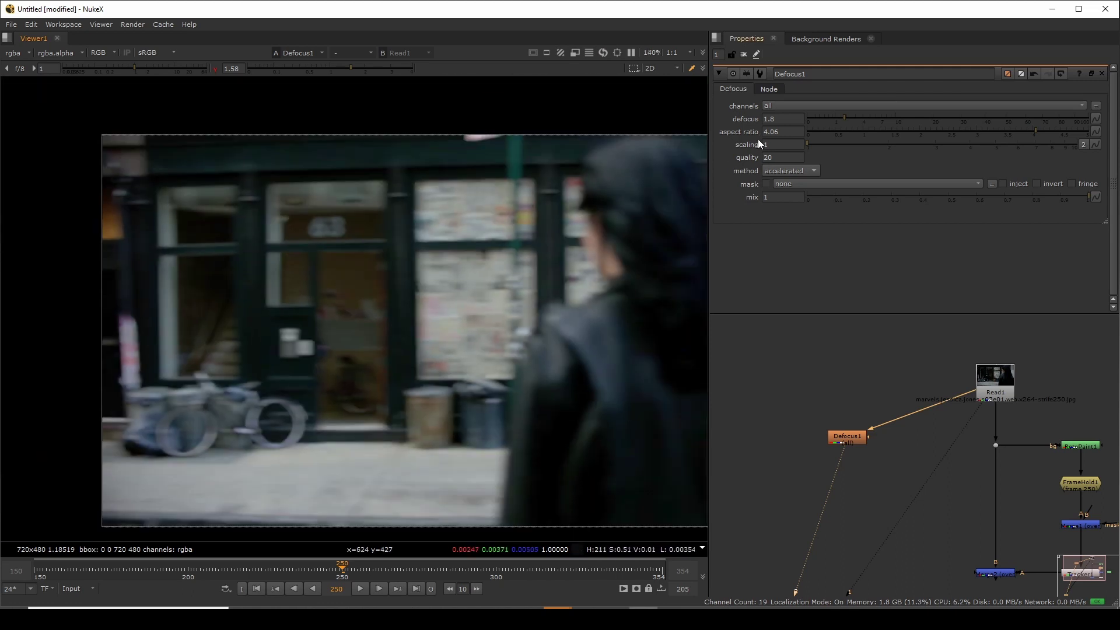
# - Set the Defocus node's aspect ratio to 0.62 and its defocus amount to 5.3
pyautogui.click(842, 133)
pyautogui.scroll(3, 566, 228)
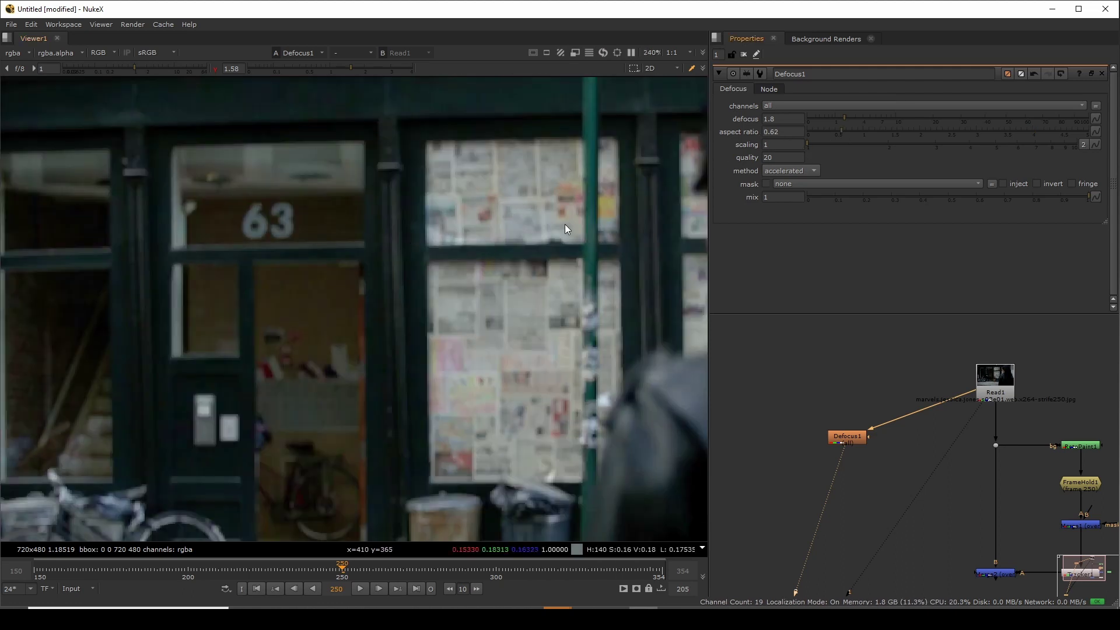
pyautogui.click(872, 117)
pyautogui.scroll(-3, 457, 258)
pyautogui.scroll(4, 415, 362)
pyautogui.scroll(2, 415, 362)
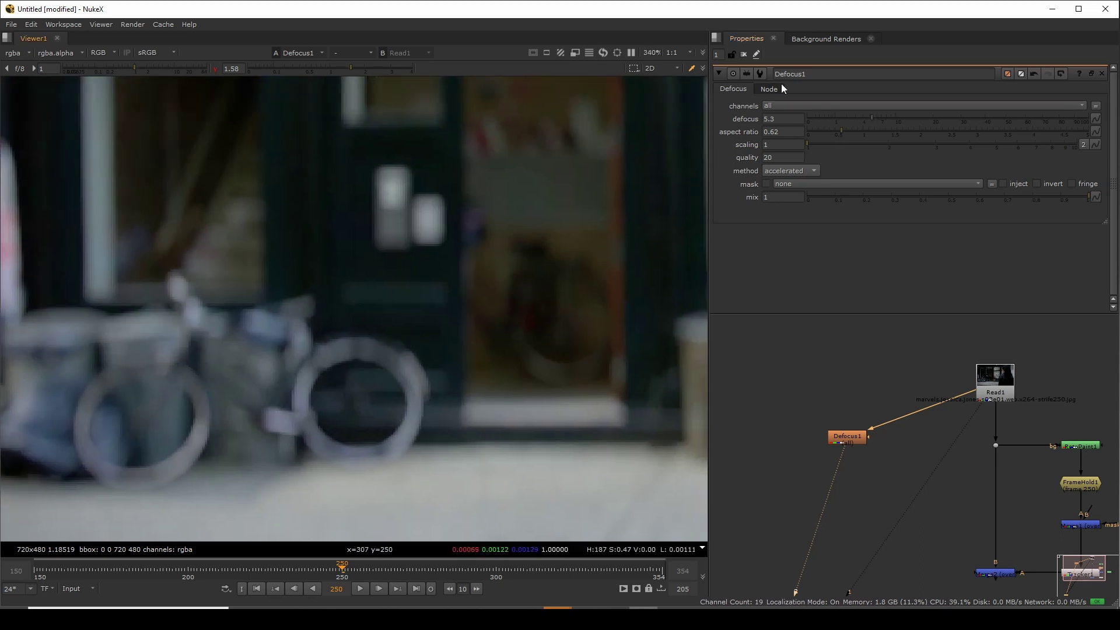
# - Adjust the Defocus scaling, ending at 1.22, and inspect its effect on the whole frame
pyautogui.moveTo(816, 146); pyautogui.dragTo(896, 146)
pyautogui.scroll(-4, 407, 279)
pyautogui.scroll(5, 373, 334)
pyautogui.moveTo(495, 271)
pyautogui.mouseDown()
pyautogui.moveTo(395, 387)
pyautogui.moveTo(329, 350)
pyautogui.mouseUp()
pyautogui.moveTo(900, 142); pyautogui.dragTo(829, 151)
pyautogui.scroll(-4, 362, 354)
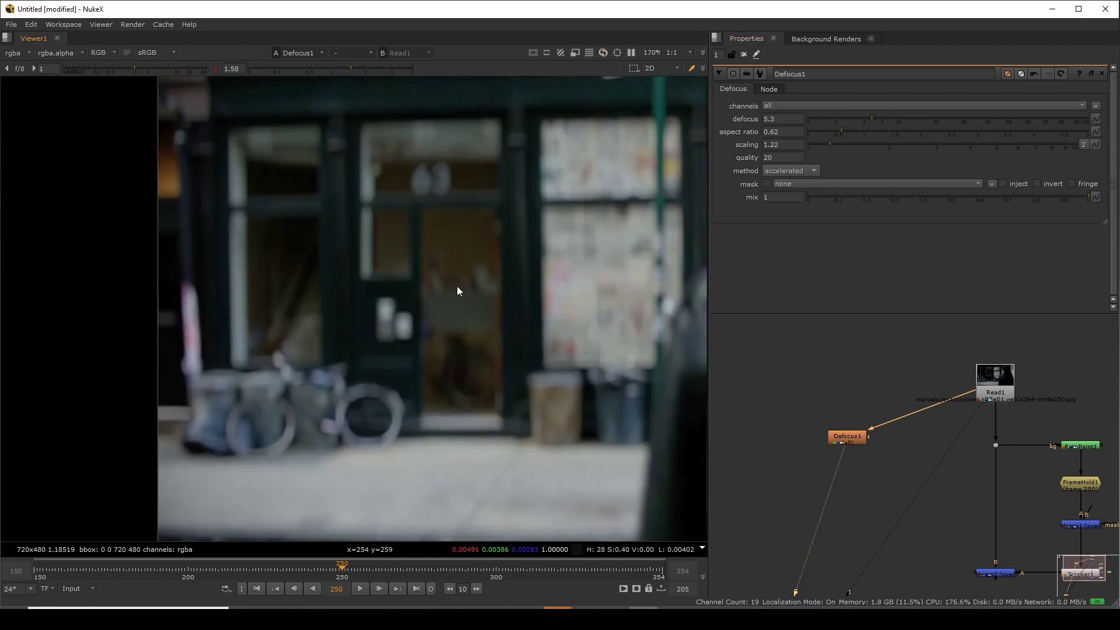
pyautogui.scroll(-3, 457, 286)
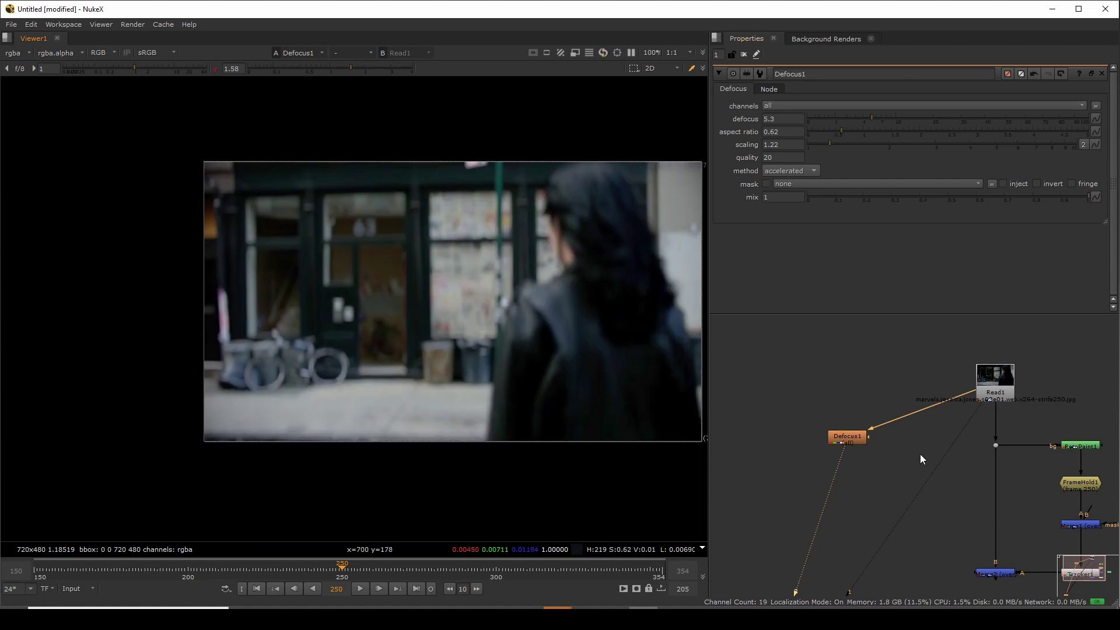
# - Delete the Defocus test node and bring the main node tree back into view
pyautogui.press('Delete')
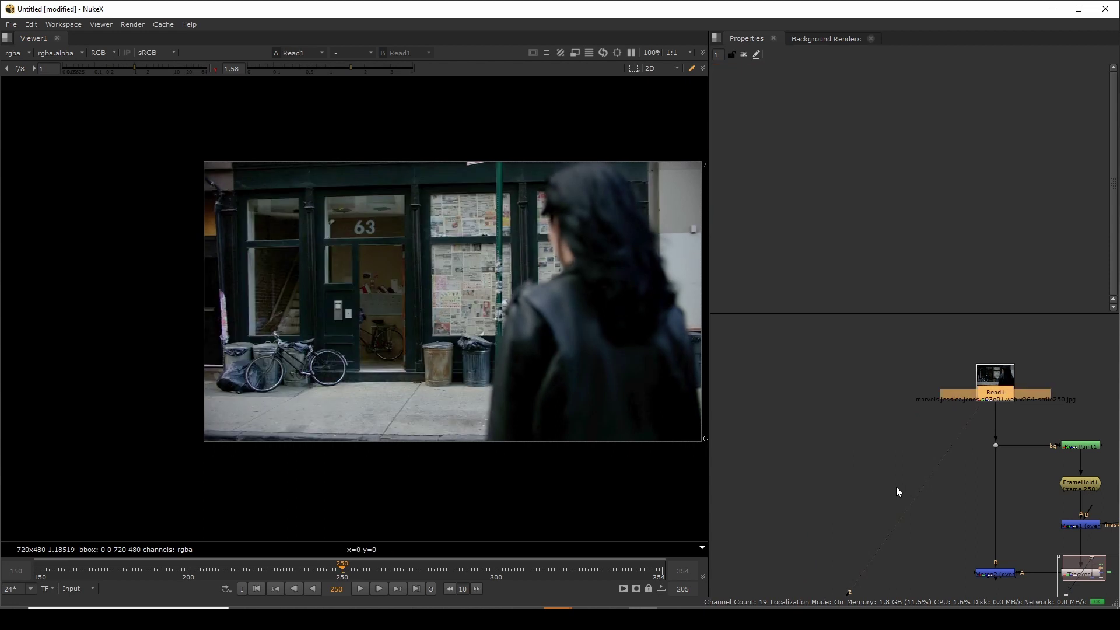
pyautogui.moveTo(896, 487); pyautogui.dragTo(767, 309, button='middle')
pyautogui.scroll(2, 926, 439)
pyautogui.scroll(-4, 925, 437)
pyautogui.moveTo(922, 439); pyautogui.dragTo(961, 529, button='middle')
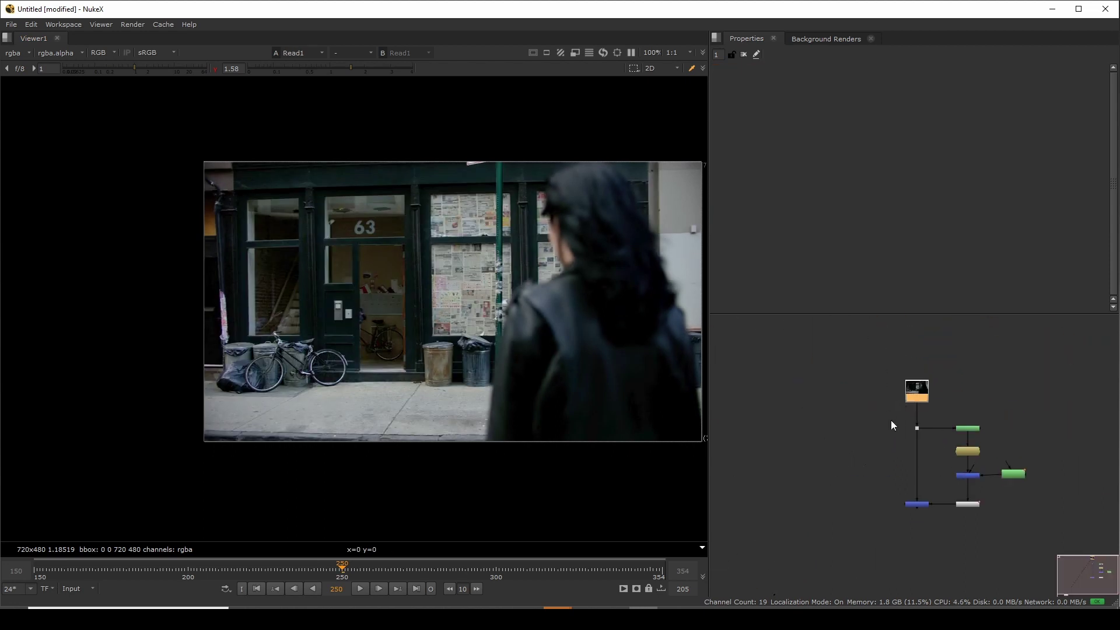
# - Connect the viewer to the original footage at Dot1 and to the patched Merge2 result for comparison
pyautogui.moveTo(876, 412); pyautogui.dragTo(940, 450)
pyautogui.press('1')
pyautogui.moveTo(863, 490); pyautogui.dragTo(938, 536)
pyautogui.press('2')
# - Add a Defocus node between Tracker1 and Merge2, and align Merge2 level with it
pyautogui.scroll(5, 1007, 522)
pyautogui.scroll(2, 926, 491)
pyautogui.click(929, 484)
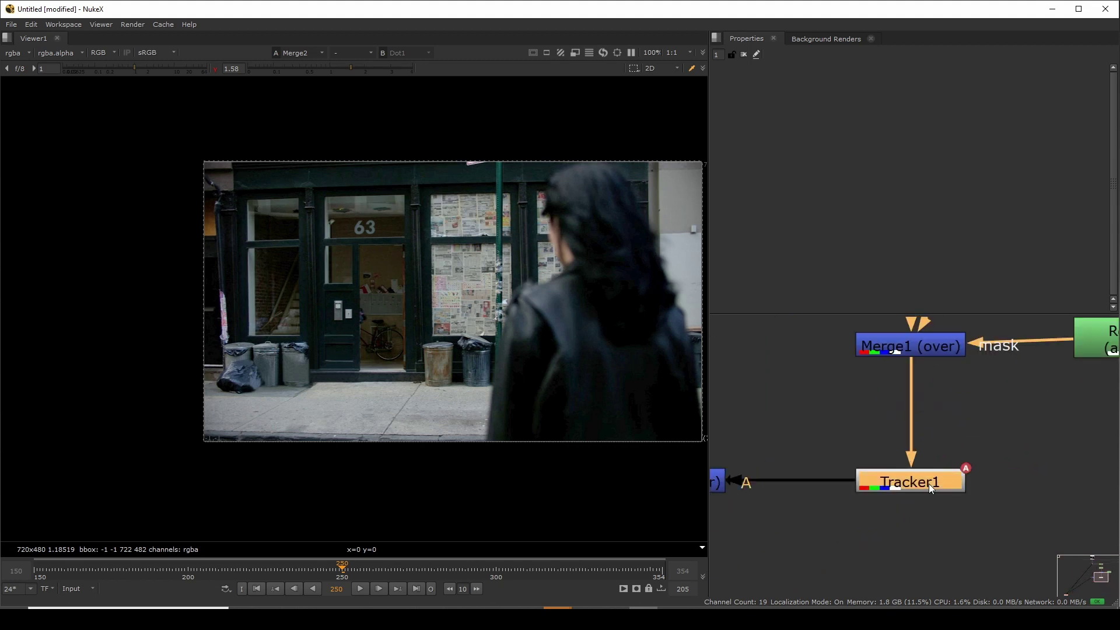
pyautogui.scroll(-3, 993, 462)
pyautogui.scroll(4, 993, 462)
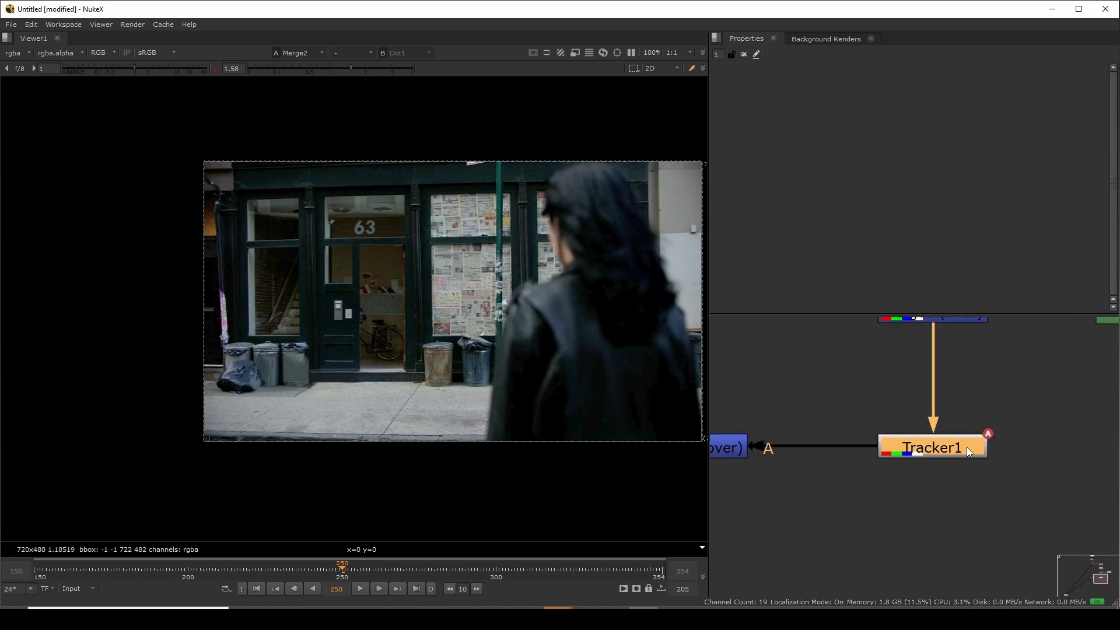
pyautogui.press('Tab')
pyautogui.press('Return')
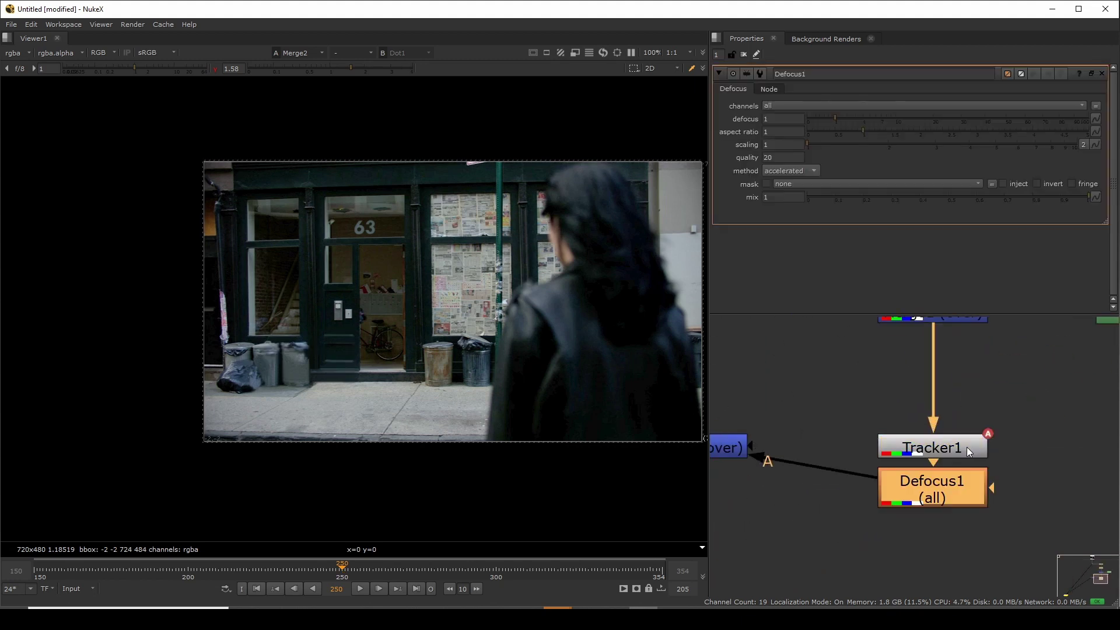
pyautogui.scroll(-2, 966, 447)
pyautogui.moveTo(798, 438); pyautogui.dragTo(798, 467)
pyautogui.moveTo(580, 327); pyautogui.dragTo(530, 320, button='middle')
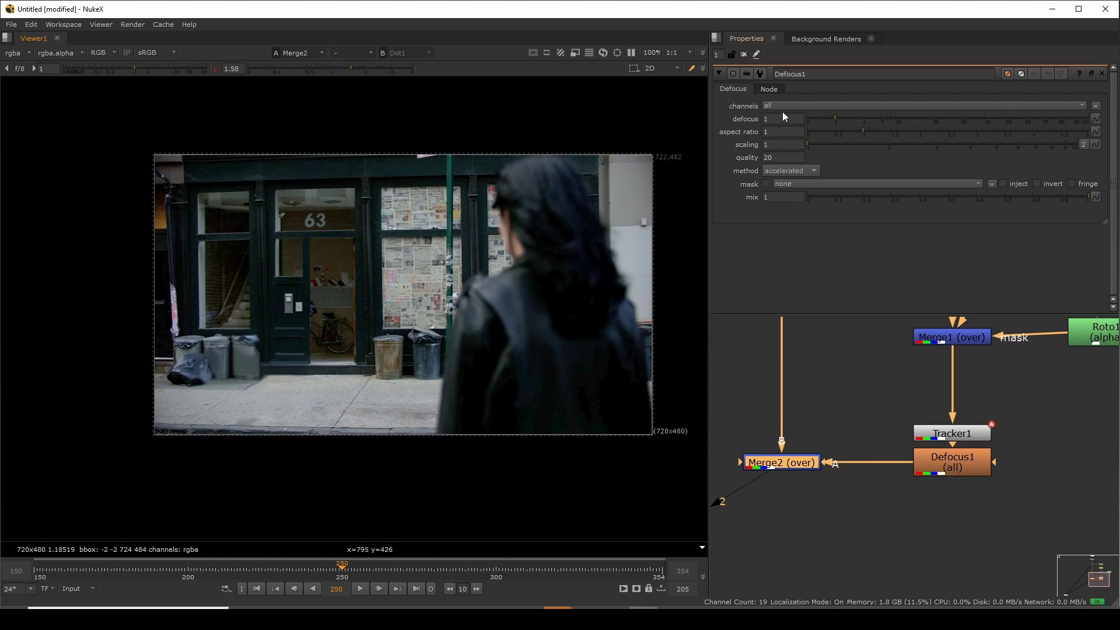
# - Compare the original footage with the patched Merge2 result up close around the garbage cans
pyautogui.scroll(-3, 879, 358)
pyautogui.moveTo(917, 417); pyautogui.dragTo(917, 418)
pyautogui.press('1')
pyautogui.moveTo(837, 456); pyautogui.dragTo(938, 534)
pyautogui.press('2')
pyautogui.scroll(6, 311, 324)
pyautogui.moveTo(317, 382); pyautogui.dragTo(634, 328, button='middle')
pyautogui.press('2')
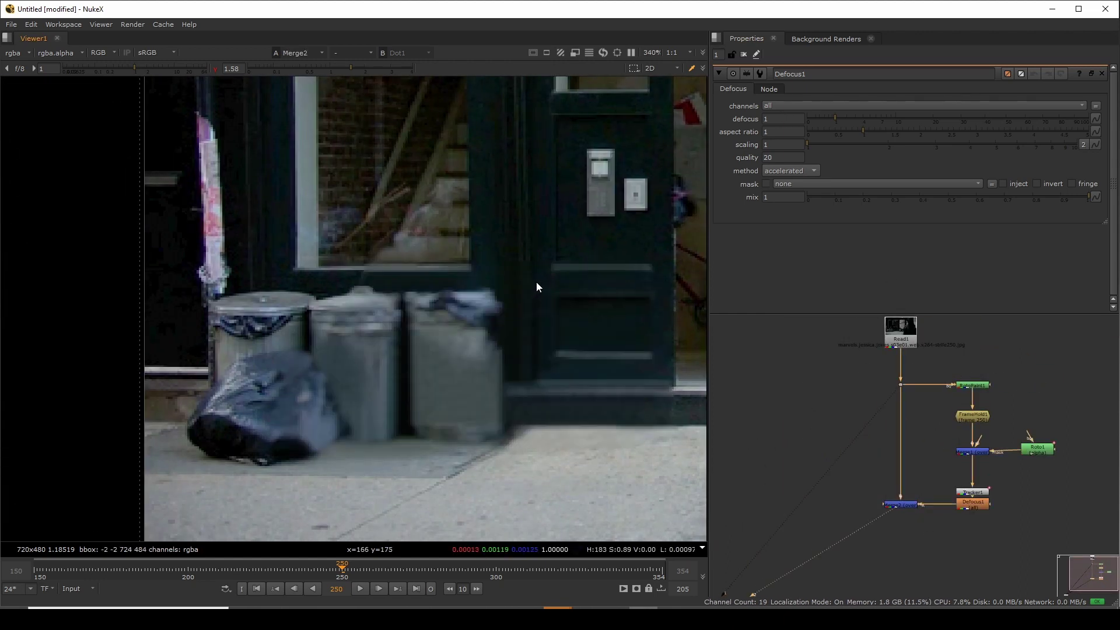
# - Set the Defocus1 node's defocus amount to 0 while viewing the patch detail at frame 250
pyautogui.scroll(4, 546, 281)
pyautogui.write('1')
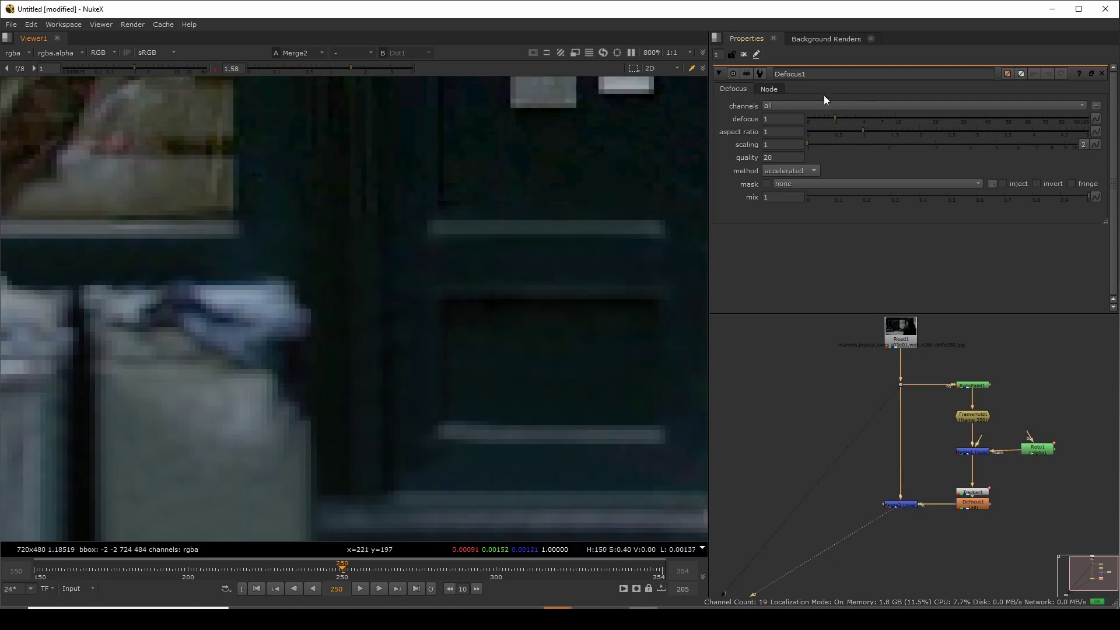
pyautogui.write('0')
pyautogui.press('Return')
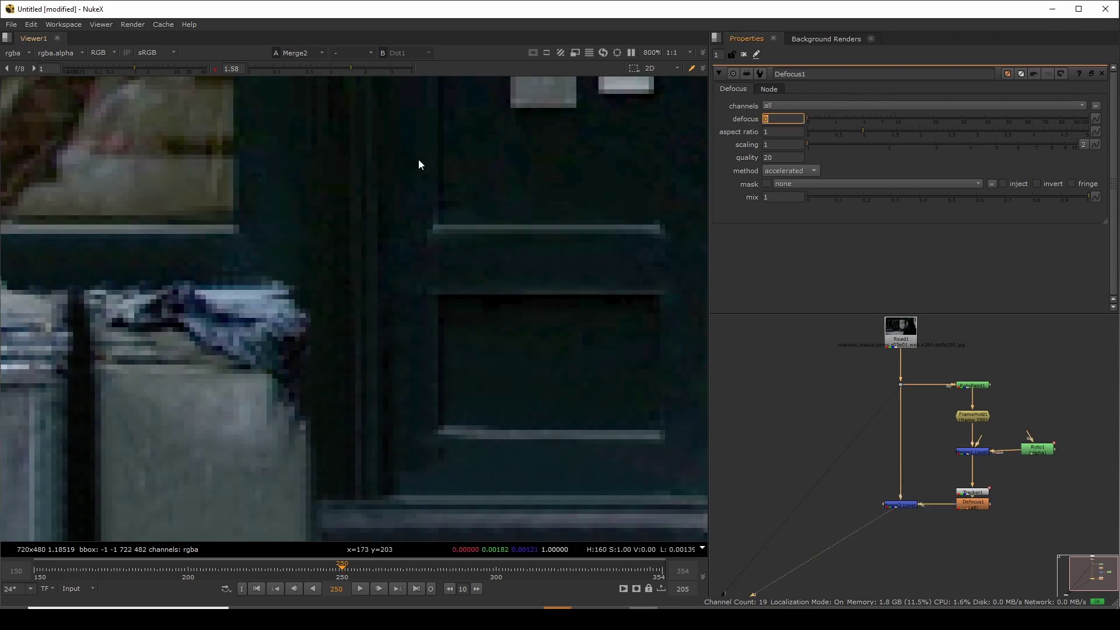
# - Step back through the original footage from frame 250 and examine the focus of the background around the bicycle
pyautogui.scroll(-3, 414, 182)
pyautogui.press('1')
pyautogui.scroll(-3, 421, 289)
pyautogui.scroll(4, 412, 320)
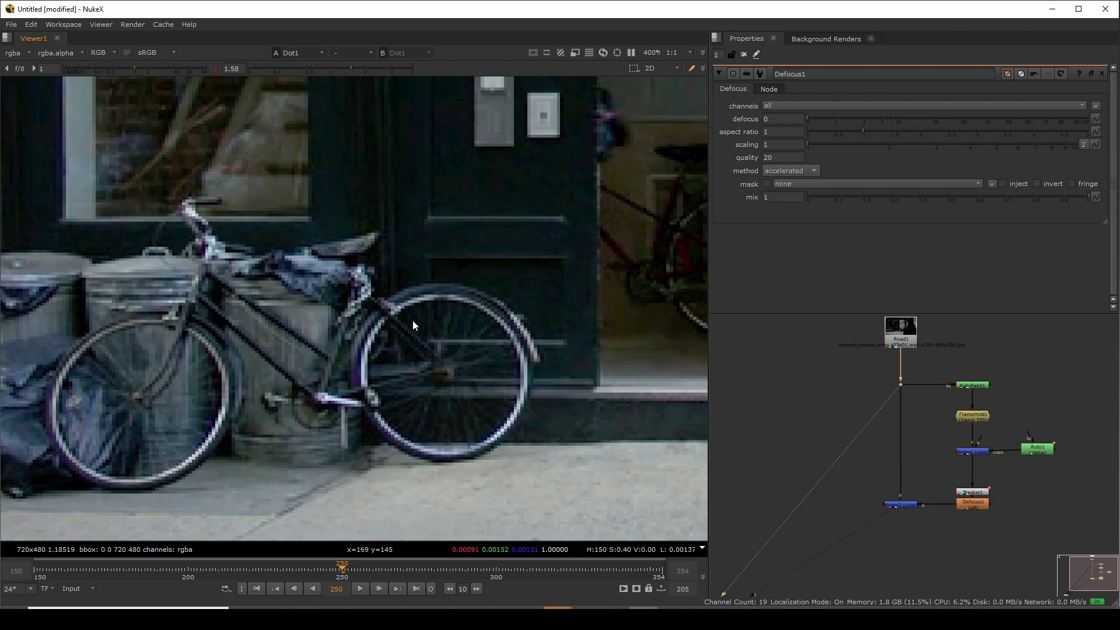
pyautogui.moveTo(472, 299); pyautogui.dragTo(490, 317, button='middle')
pyautogui.press('Left')
pyautogui.press('Left')
pyautogui.press('Left')
pyautogui.press('Left')
pyautogui.press('Left')
pyautogui.press('Left')
pyautogui.press('Left')
pyautogui.press('Left')
pyautogui.press('Left')
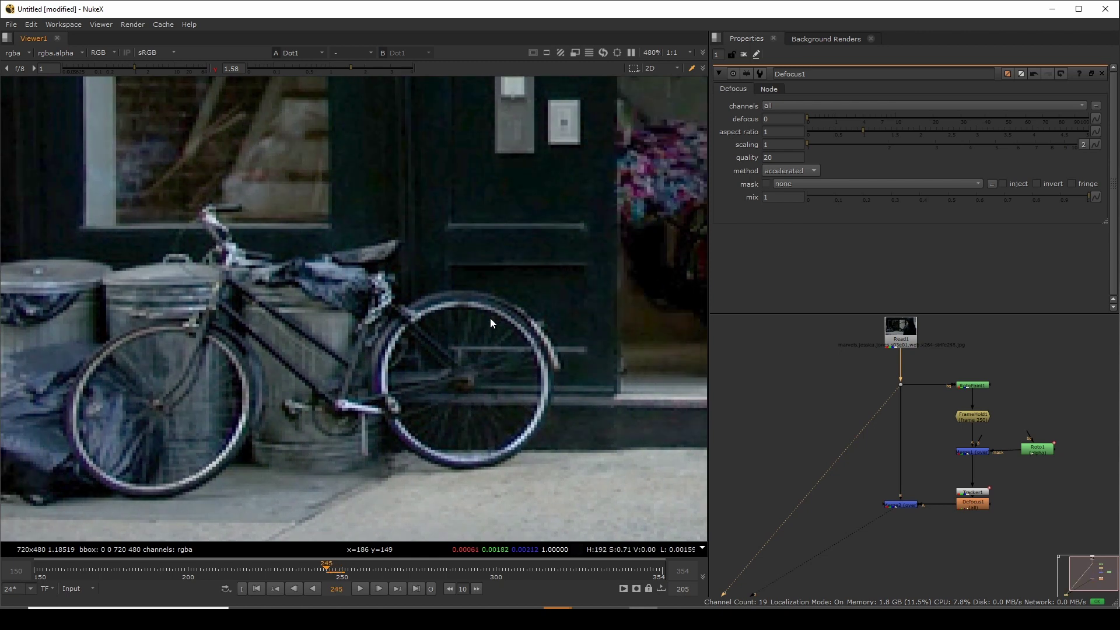
pyautogui.scroll(-1, 392, 246)
pyautogui.moveTo(412, 214); pyautogui.dragTo(390, 295, button='middle')
pyautogui.scroll(-1, 390, 296)
pyautogui.press('Left')
pyautogui.press('Left')
pyautogui.press('Left')
pyautogui.press('Left')
pyautogui.press('Left')
pyautogui.press('Left')
pyautogui.press('Left')
pyautogui.press('Left')
pyautogui.press('Left')
pyautogui.press('Left')
pyautogui.press('Left')
pyautogui.press('Left')
pyautogui.press('Left')
pyautogui.press('Left')
pyautogui.press('Left')
pyautogui.press('Left')
pyautogui.press('Left')
pyautogui.press('Left')
pyautogui.press('Left')
pyautogui.press('Left')
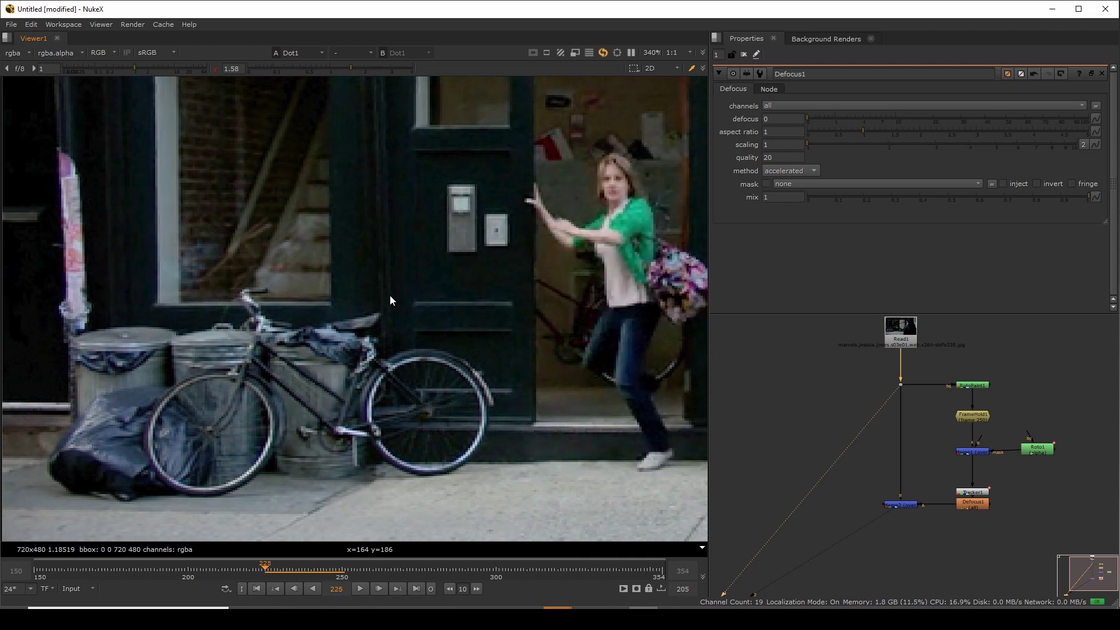
pyautogui.press('Left')
pyautogui.press('Left')
pyautogui.press('Left')
pyautogui.press('Left')
pyautogui.press('Left')
pyautogui.press('Left')
pyautogui.press('Left')
pyautogui.press('Left')
pyautogui.press('Left')
pyautogui.press('Left')
pyautogui.press('Left')
pyautogui.press('Left')
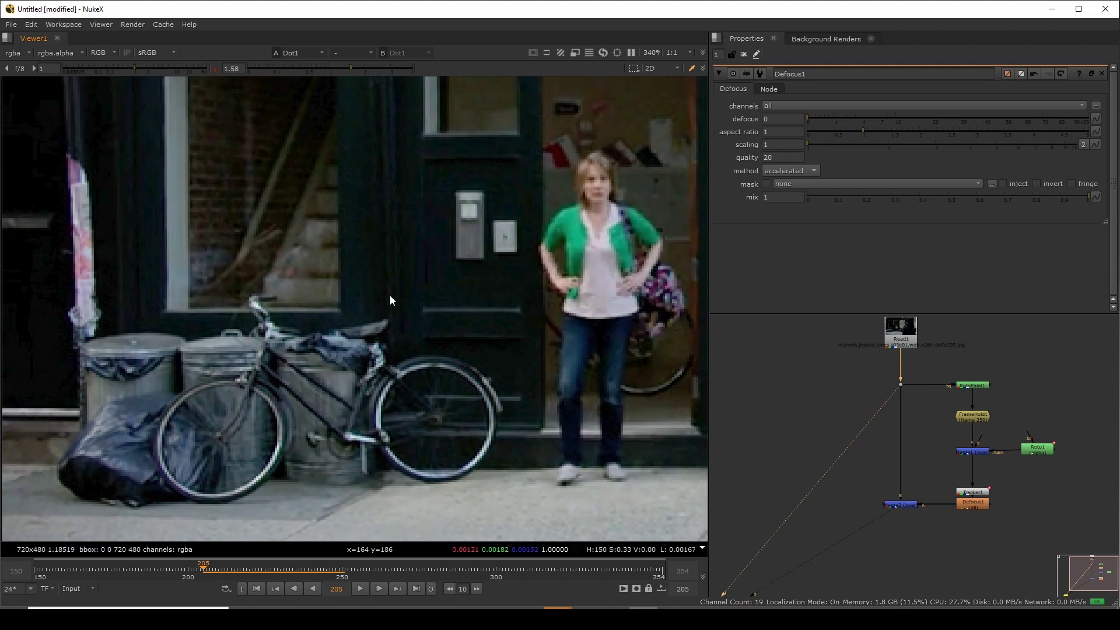
pyautogui.press('Left')
pyautogui.press('Left')
pyautogui.press('Left')
pyautogui.press('Left')
pyautogui.press('Left')
pyautogui.press('Left')
pyautogui.press('Left')
pyautogui.press('Left')
pyautogui.press('Left')
pyautogui.press('Left')
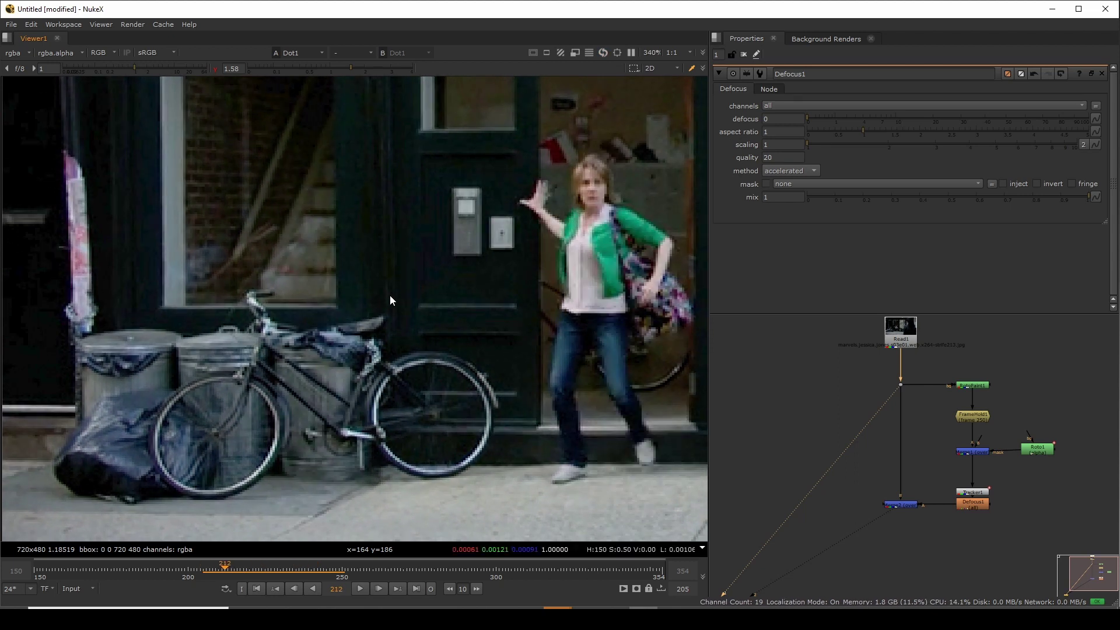
# - Check the focus around frames 201 to 203 and keyframe the defocus amount of 0 at frame 202
pyautogui.press('Right')
pyautogui.press('Right')
pyautogui.press('Right')
pyautogui.press('Right')
pyautogui.press('Right')
pyautogui.press('Right')
pyautogui.press('Right')
pyautogui.press('Right')
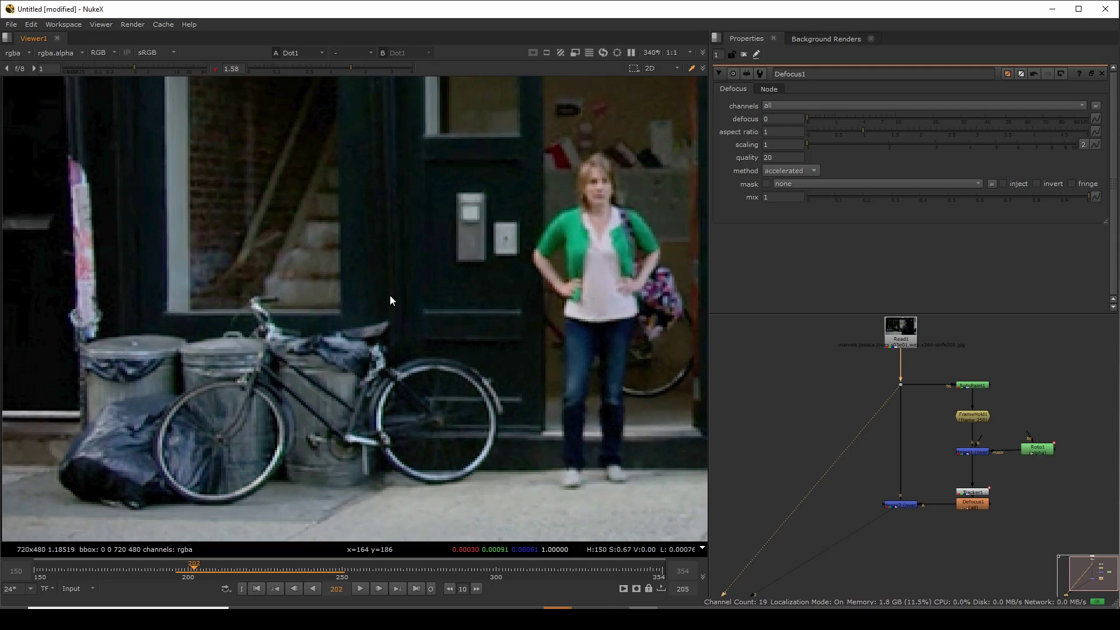
pyautogui.press('Right')
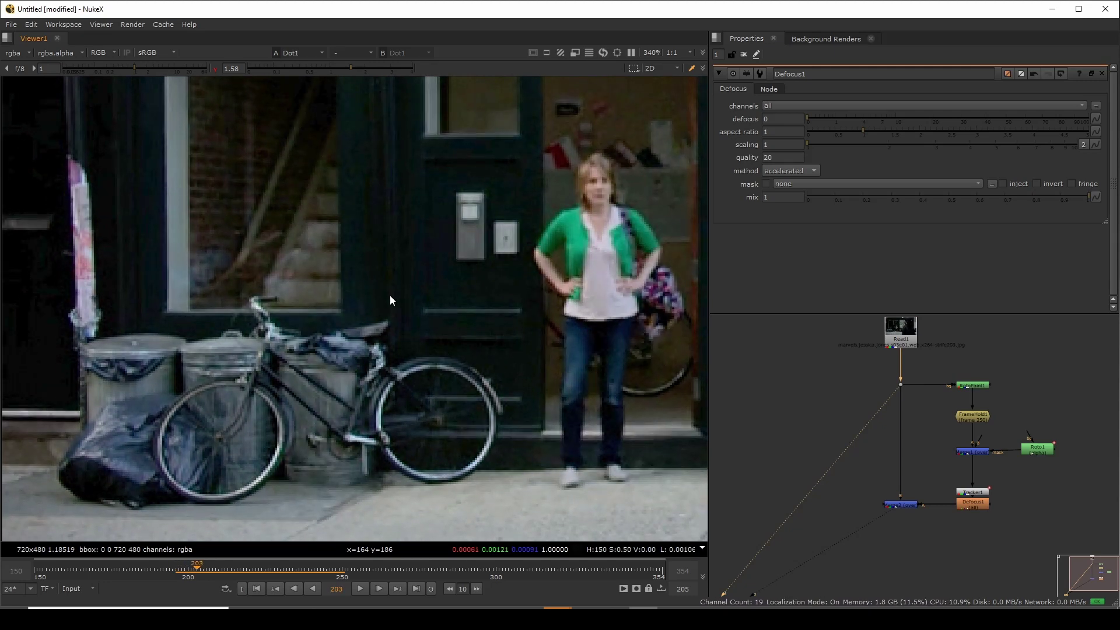
pyautogui.press('Left')
pyautogui.press('Left')
pyautogui.press('Left')
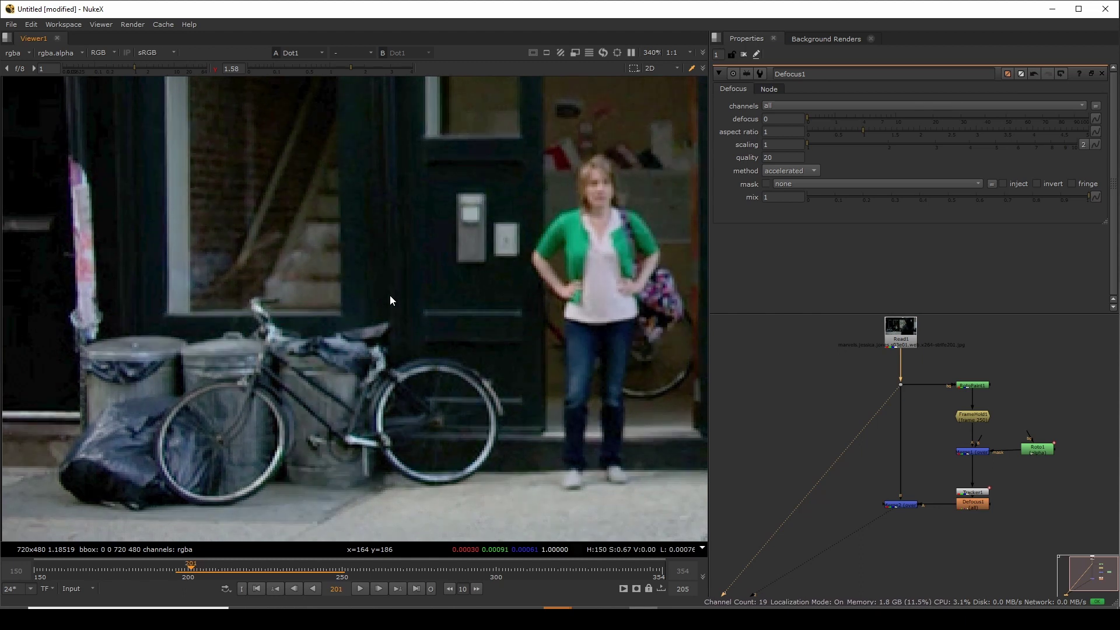
pyautogui.press('Right')
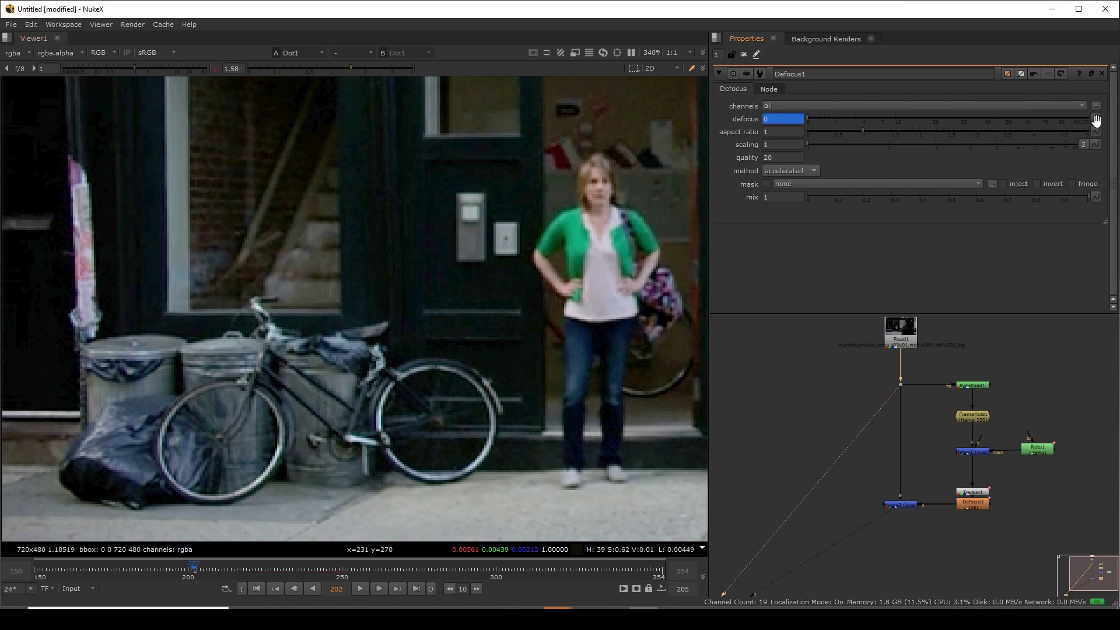
pyautogui.press('Down')
# - Step through the original footage before frame 202, back to about frame 161, and examine how the background blur changes
pyautogui.press('Left')
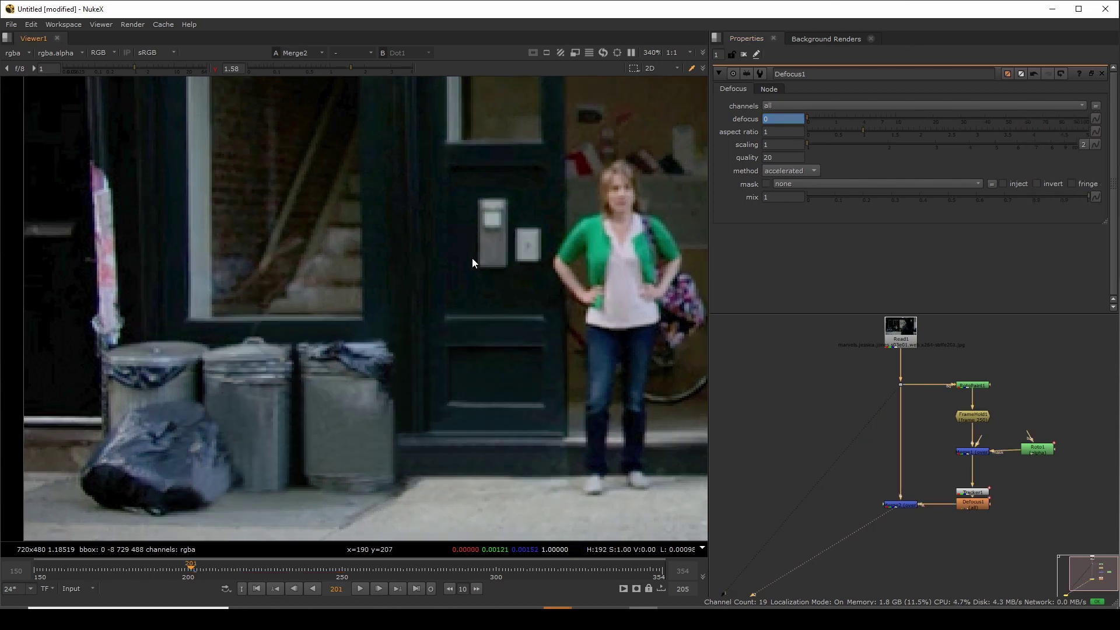
pyautogui.press('1')
pyautogui.press('Left')
pyautogui.press('Left')
pyautogui.press('Left')
pyautogui.press('Left')
pyautogui.press('Left')
pyautogui.press('Left')
pyautogui.press('Left')
pyautogui.press('Left')
pyautogui.press('Left')
pyautogui.press('Left')
pyautogui.press('Left')
pyautogui.press('Left')
pyautogui.press('Left')
pyautogui.press('Left')
pyautogui.press('Left')
pyautogui.press('Left')
pyautogui.press('Left')
pyautogui.press('Left')
pyautogui.press('Left')
pyautogui.press('Left')
pyautogui.press('Left')
pyautogui.press('Left')
pyautogui.press('Left')
pyautogui.press('Left')
pyautogui.press('Left')
pyautogui.press('Left')
pyautogui.press('Left')
pyautogui.press('Left')
pyautogui.press('Left')
pyautogui.press('Left')
pyautogui.press('Left')
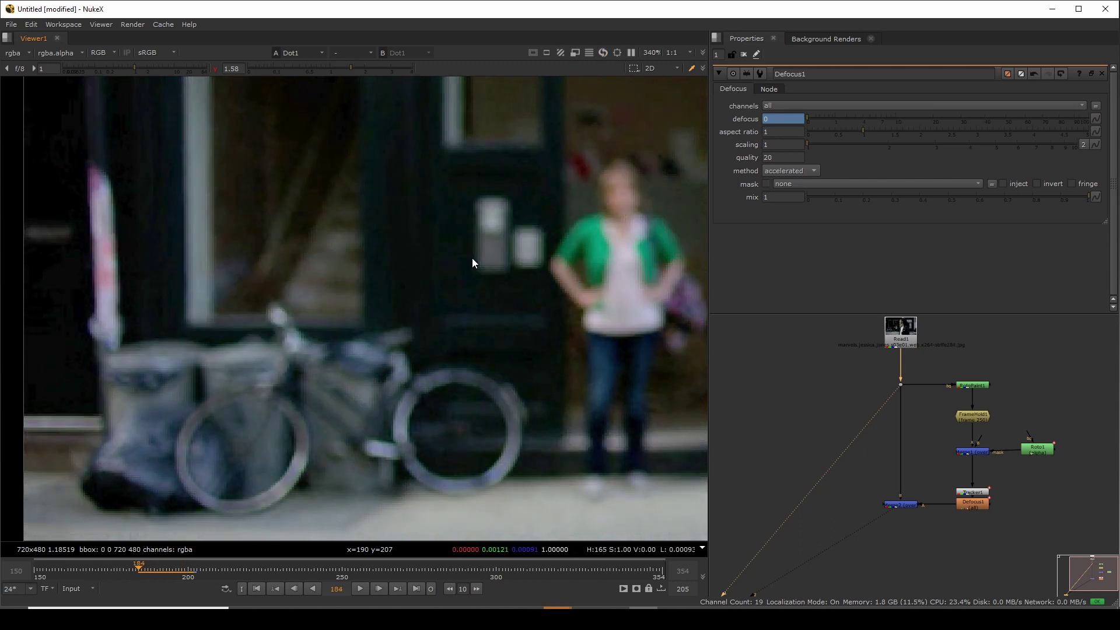
pyautogui.press('Right')
pyautogui.press('Right')
pyautogui.press('Right')
pyautogui.press('Right')
pyautogui.press('Right')
pyautogui.press('Right')
pyautogui.press('Right')
pyautogui.press('Right')
pyautogui.press('Right')
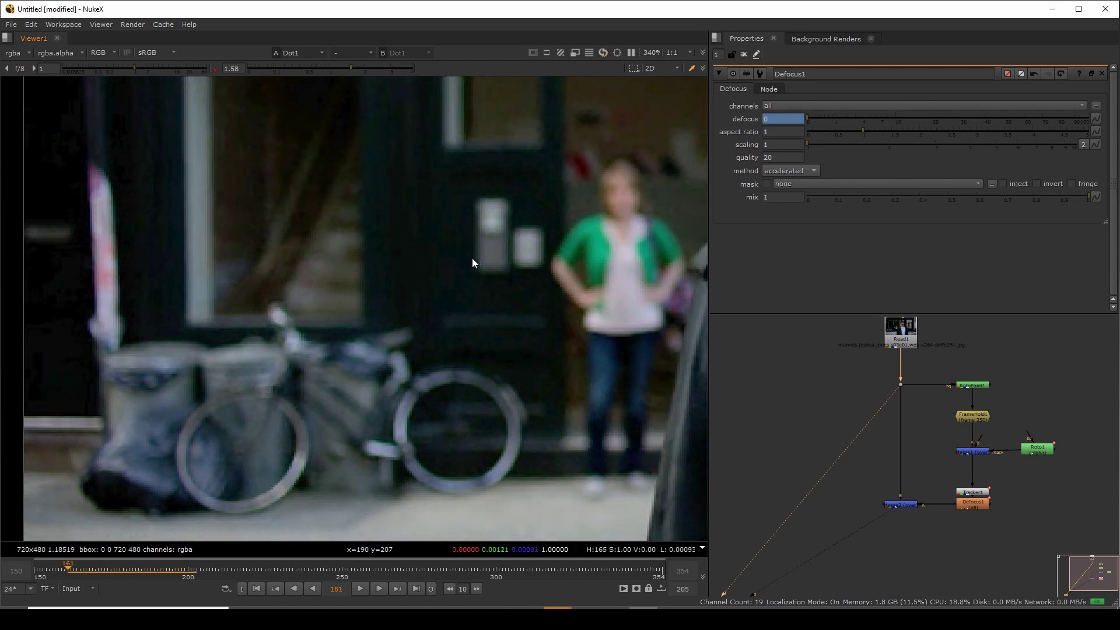
# - Step through the frames around 190 to 194 to pinpoint where the background's focus starts to shift
pyautogui.hotkey('shift', 'Right')
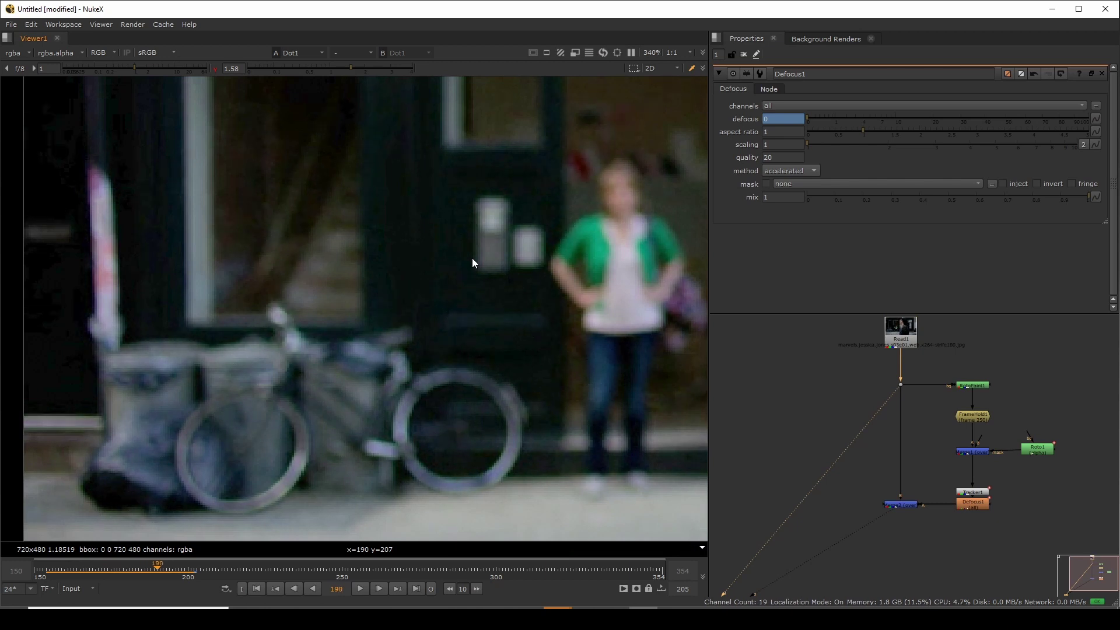
pyautogui.press('Right')
pyautogui.press('Right')
pyautogui.press('Right')
pyautogui.press('Right')
pyautogui.press('Right')
pyautogui.press('Right')
pyautogui.press('Right')
pyautogui.press('Left')
pyautogui.press('Left')
pyautogui.press('Left')
pyautogui.press('Left')
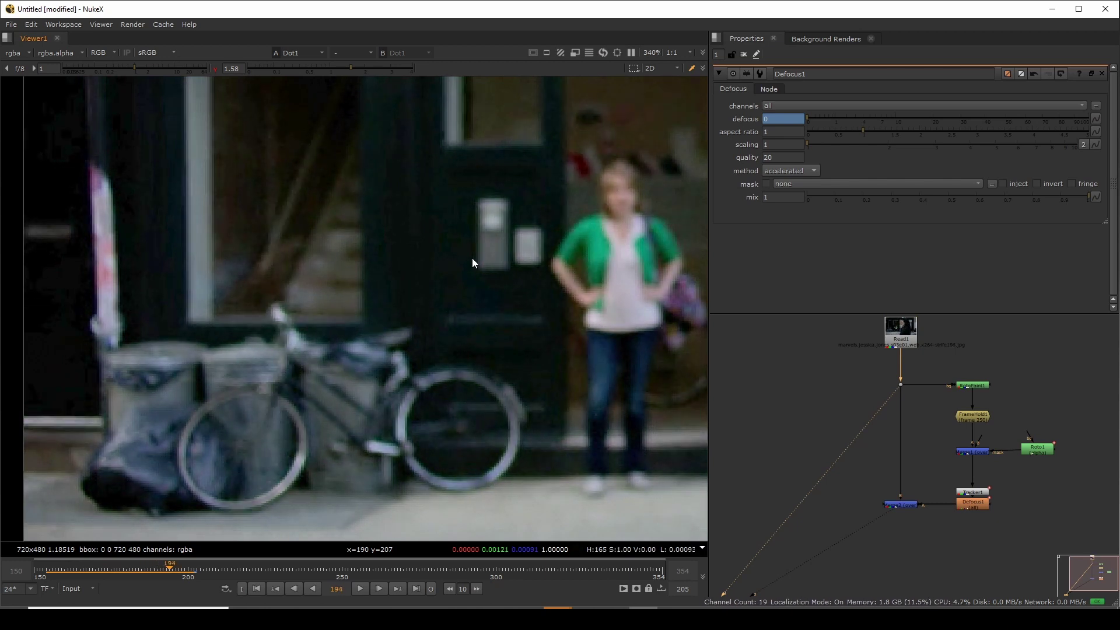
pyautogui.press('Right')
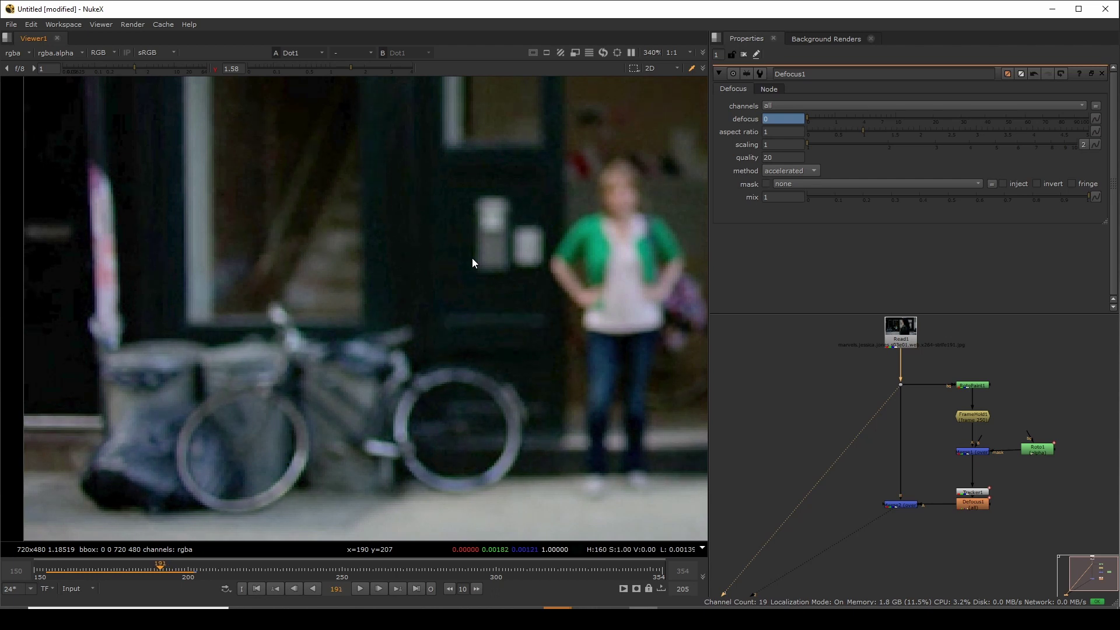
# - Compare the patched Merge2 result with the original footage's background blur at frame 191
pyautogui.press('Right')
pyautogui.press('Left')
pyautogui.press('Left')
pyautogui.press('1')
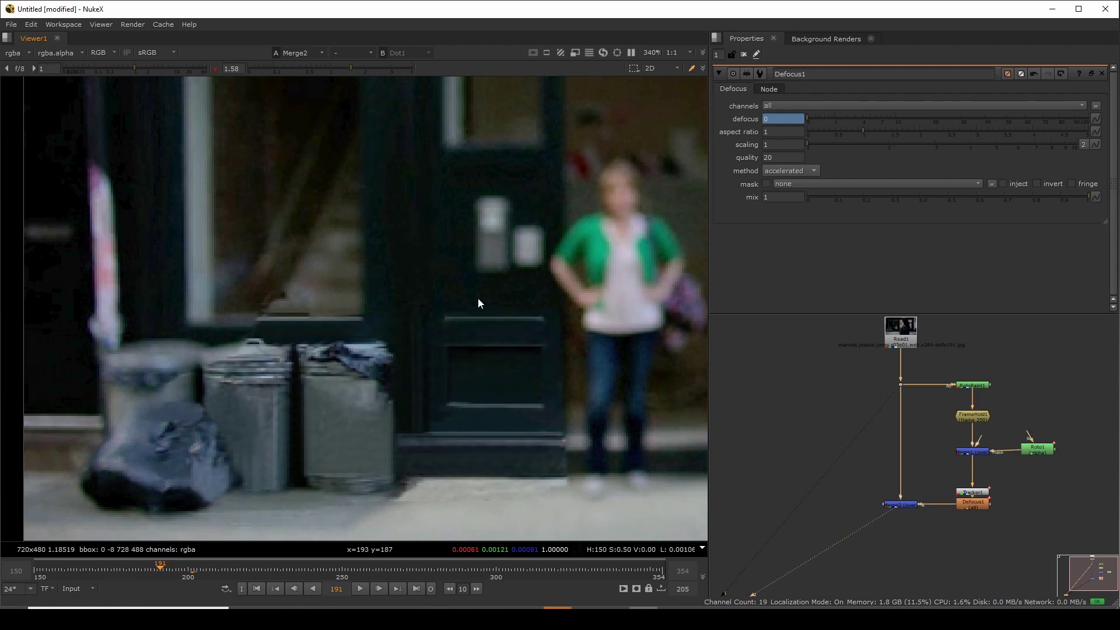
pyautogui.scroll(-3, 407, 352)
pyautogui.press('2')
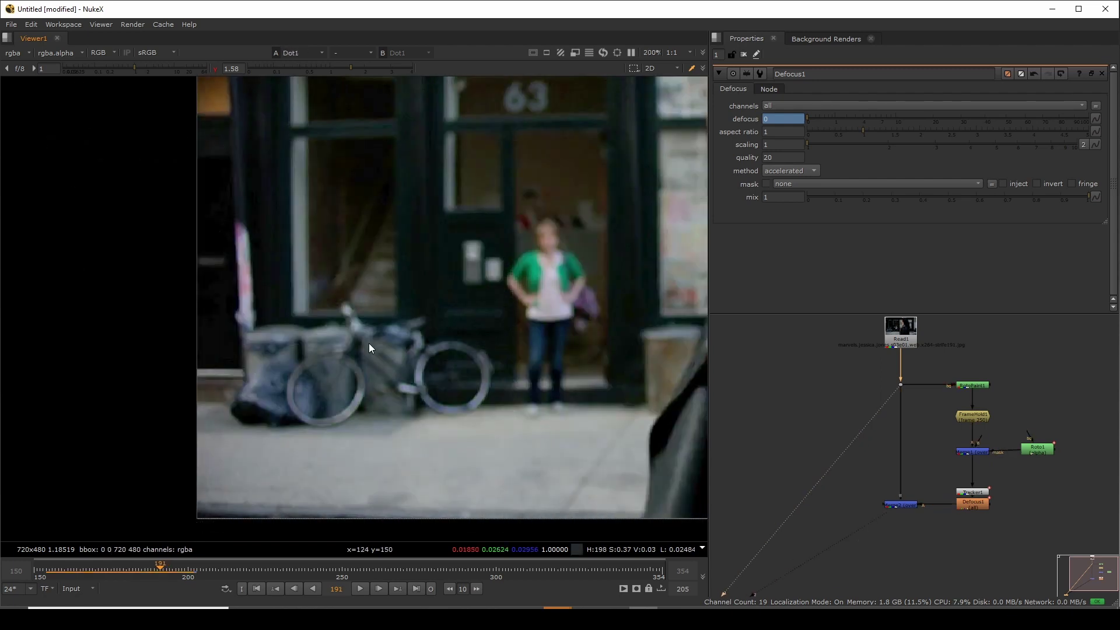
# - Keyframe the defocus amount to 2.3 at frame 191 to soften the patch over the bins and door
pyautogui.scroll(5, 510, 345)
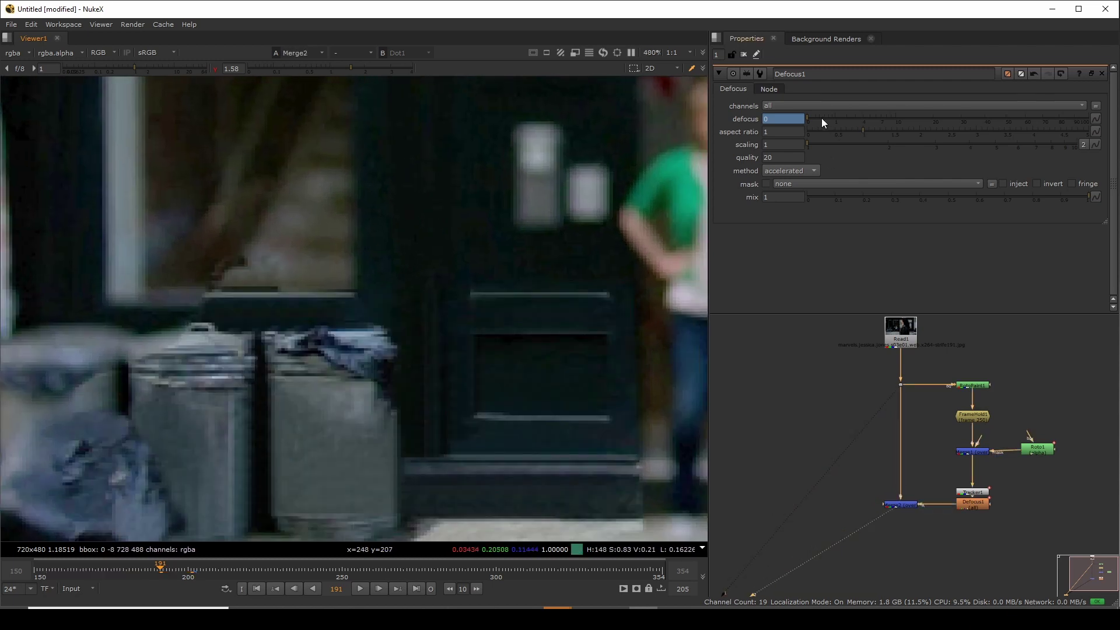
pyautogui.click(822, 119)
pyautogui.moveTo(830, 119); pyautogui.dragTo(849, 118)
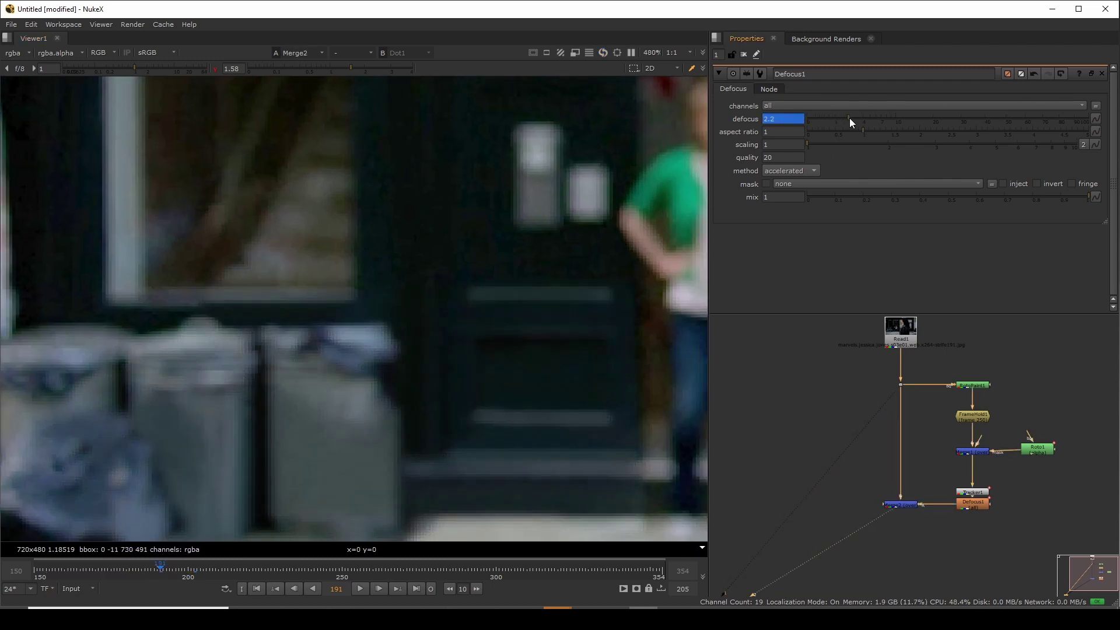
pyautogui.scroll(-3, 523, 212)
pyautogui.press('1')
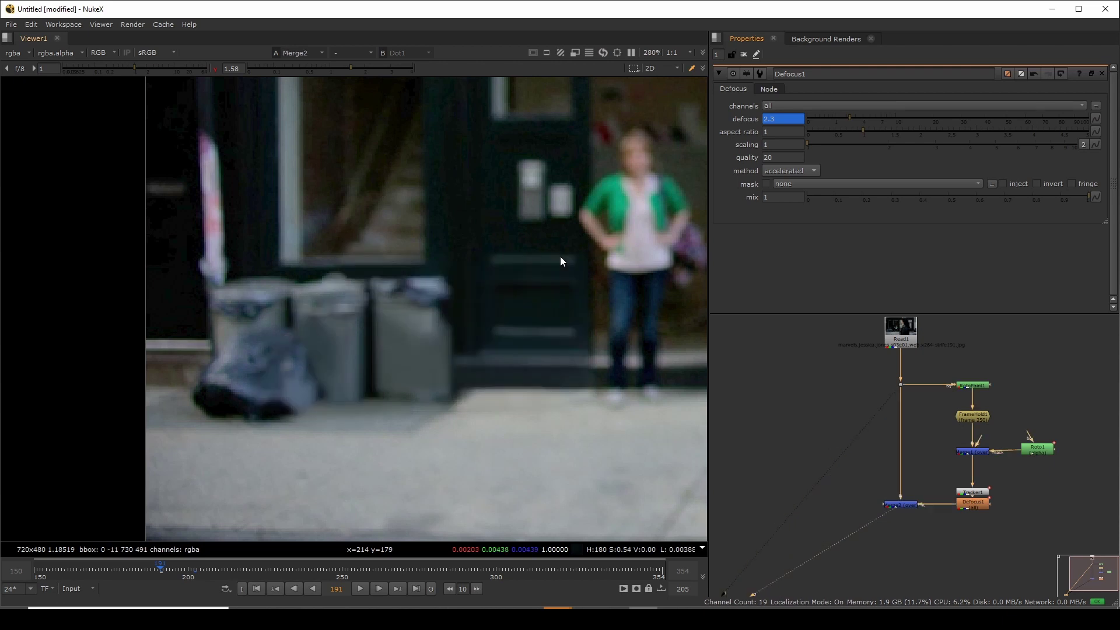
# - Compare the patch's blur with the original footage at frame 191, both close up and in the wider frame
pyautogui.scroll(5, 559, 256)
pyautogui.keyDown('ctrl'); pyautogui.keyDown('shift'); pyautogui.moveTo(582, 250); pyautogui.dragTo(439, 310); pyautogui.keyUp('shift'); pyautogui.keyUp('ctrl')
pyautogui.scroll(-6, 440, 310)
pyautogui.press('2')
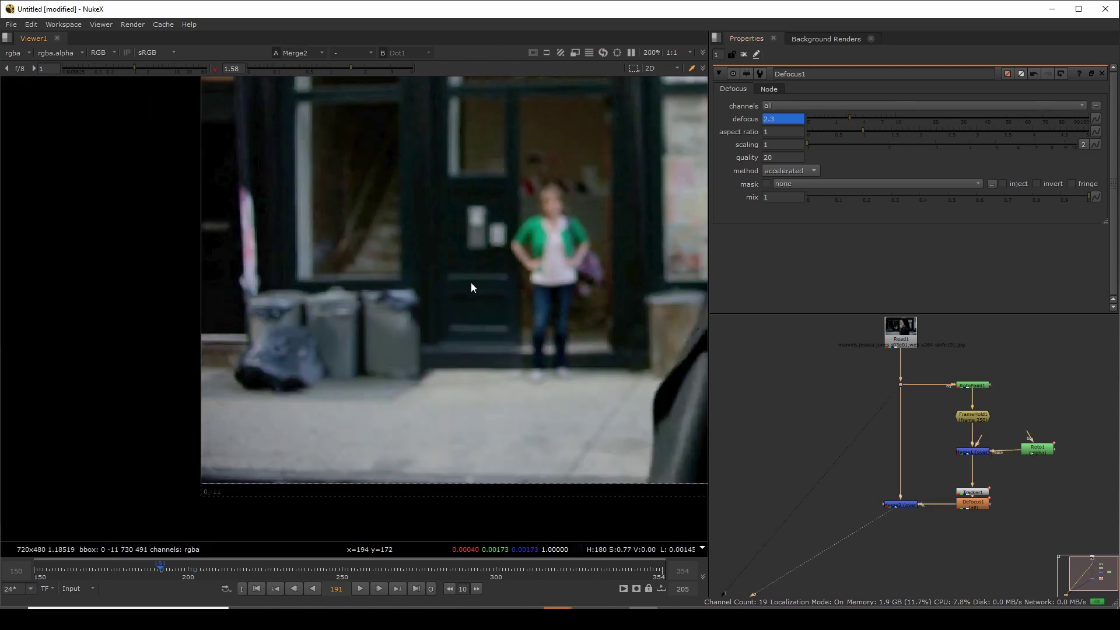
pyautogui.press('1')
pyautogui.press('2')
pyautogui.press('1')
pyautogui.moveTo(489, 280); pyautogui.dragTo(463, 302, button='middle')
pyautogui.press('2')
pyautogui.press('1')
pyautogui.scroll(-2, 463, 305)
pyautogui.press('2')
pyautogui.press('1')
pyautogui.press('2')
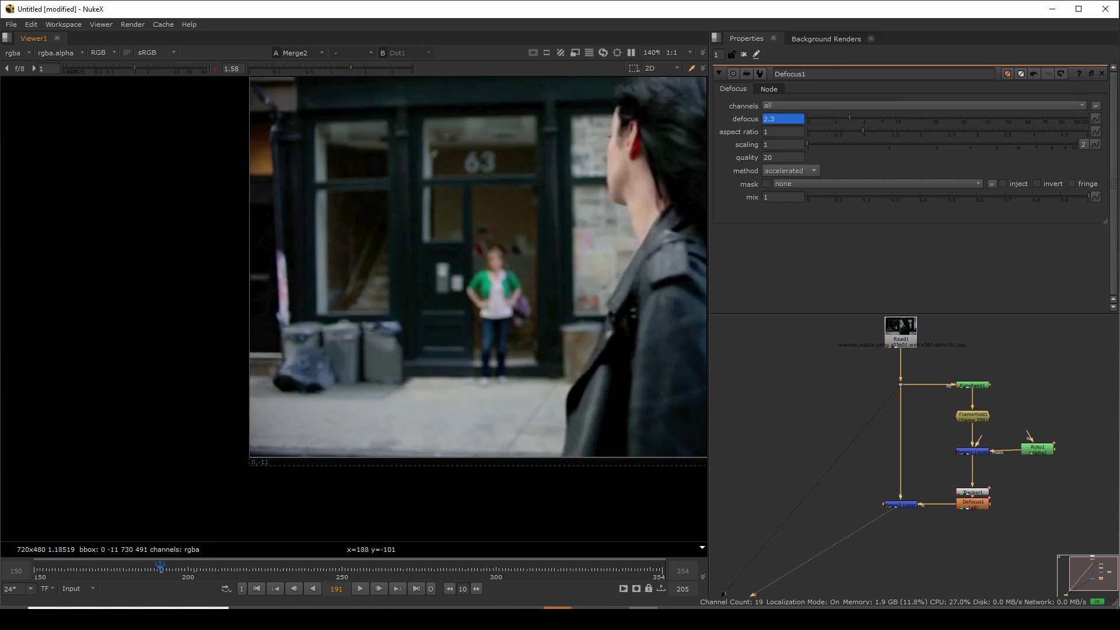
# - Go to frame 288 and play the original footage back to about frame 276 to examine the background focus
pyautogui.moveTo(159, 566); pyautogui.dragTo(459, 575)
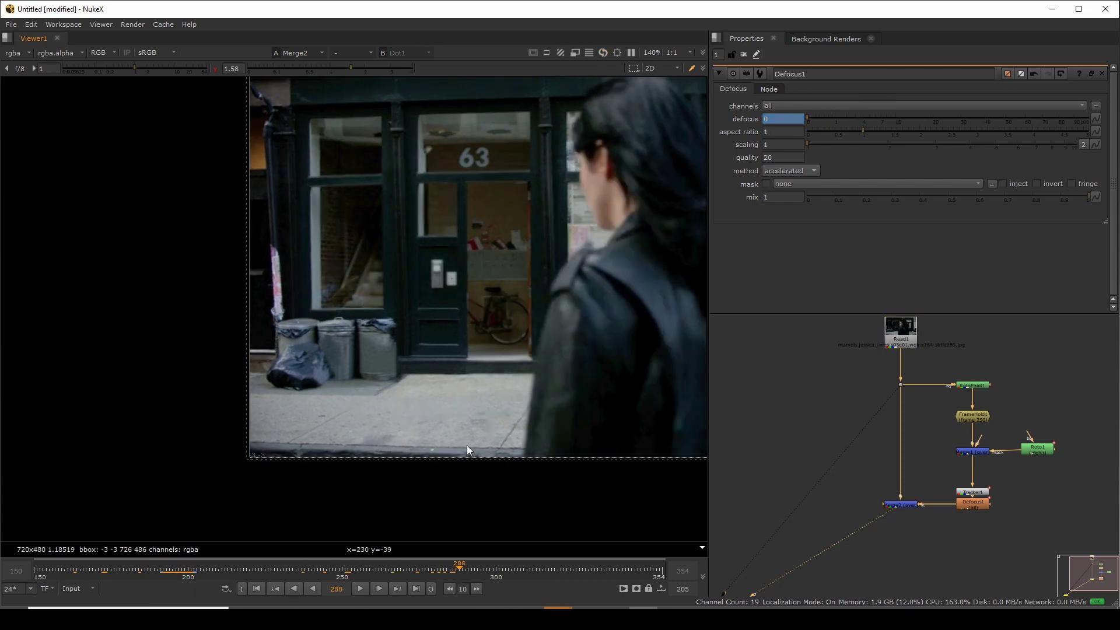
pyautogui.press('2')
pyautogui.scroll(3, 376, 329)
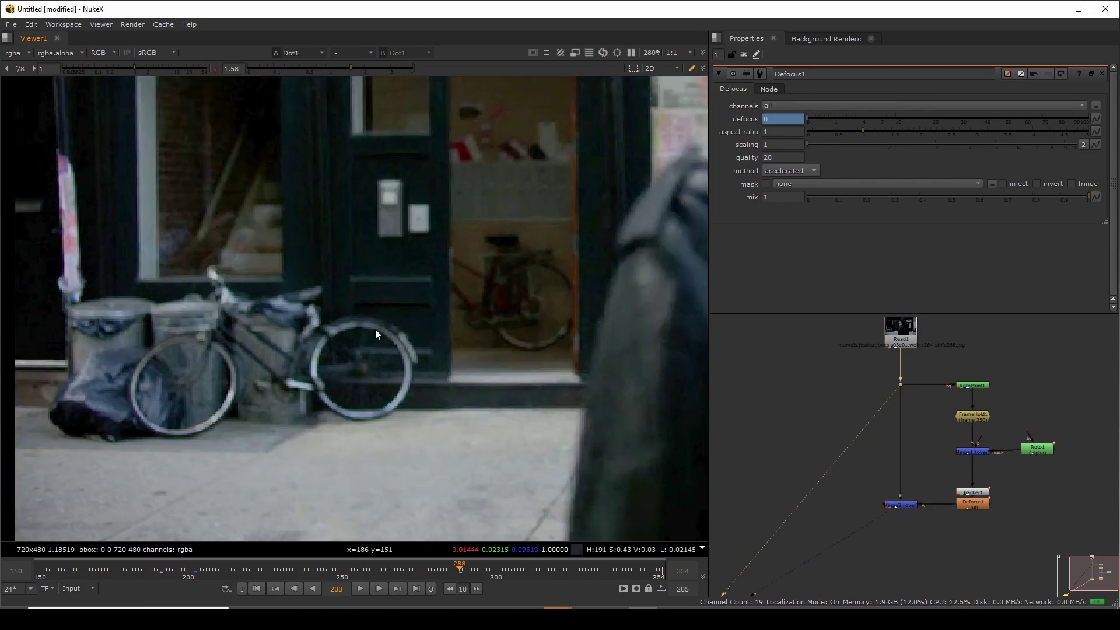
pyautogui.press('j')
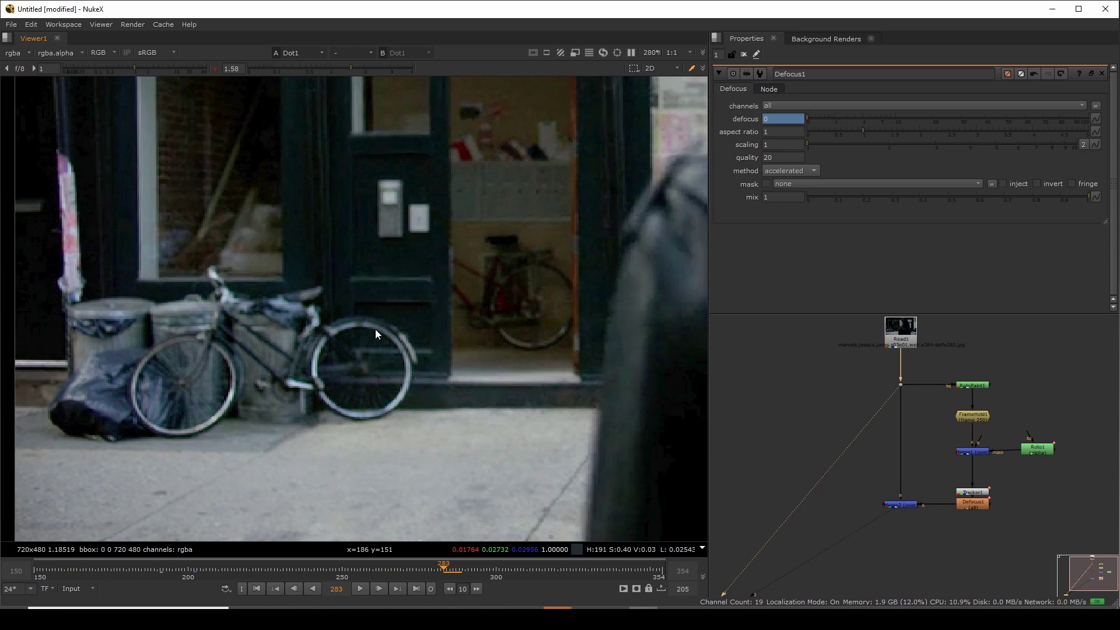
pyautogui.press('l')
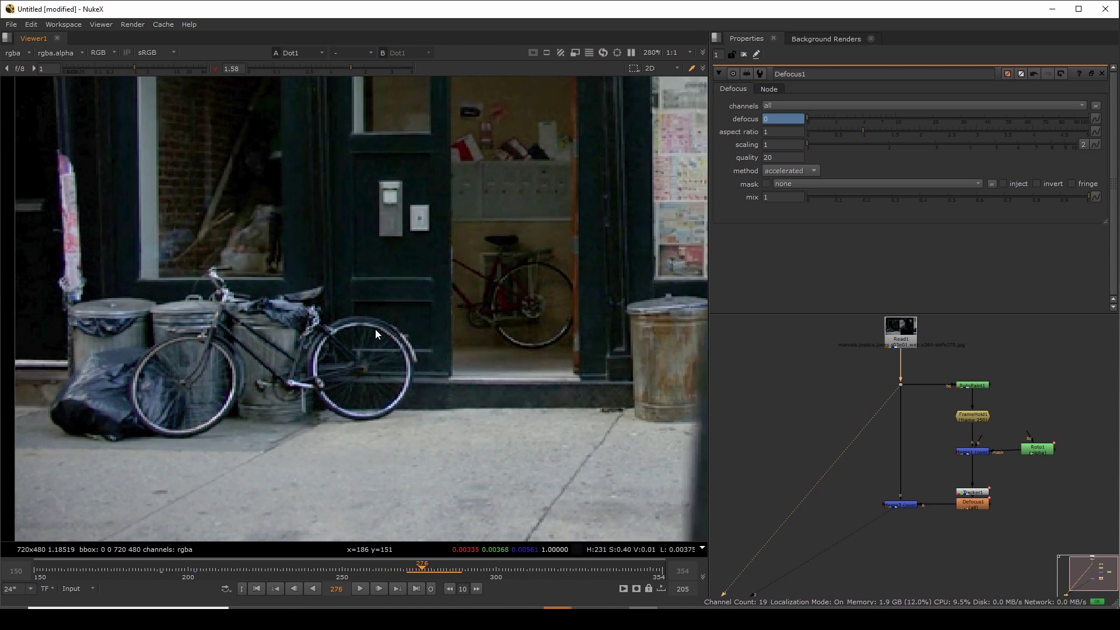
# - Step around frames 280 and 281 to find where the background starts to soften and keyframe the defocus amount of 0 at frame 281
pyautogui.press('Left')
pyautogui.press('Left')
pyautogui.press('Right')
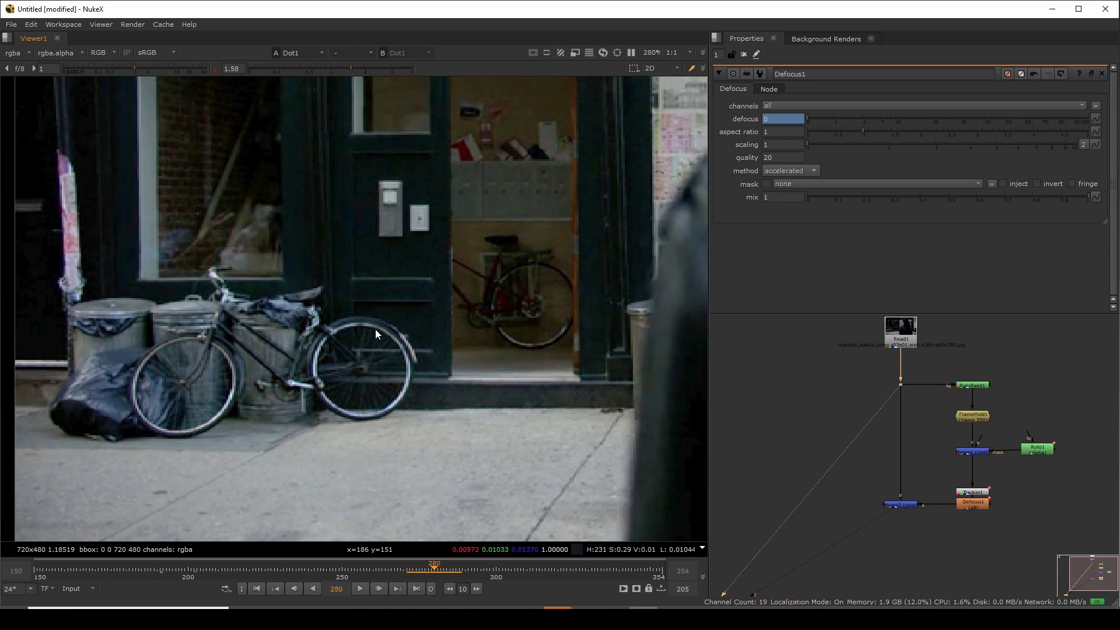
pyautogui.press('Right')
pyautogui.press('Left')
pyautogui.press('Right')
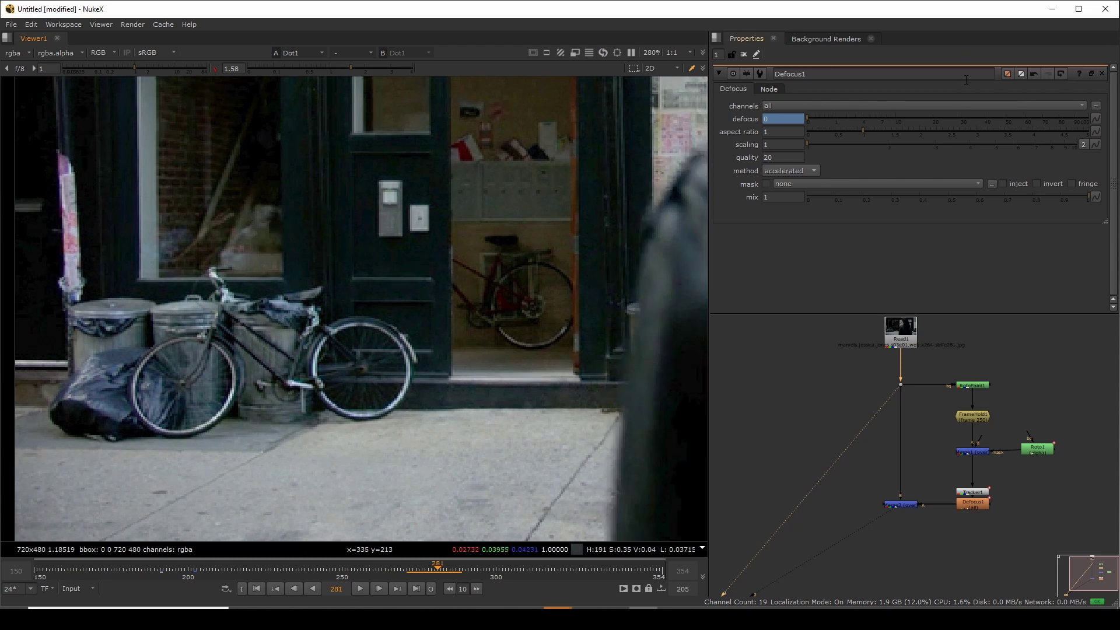
pyautogui.click(1095, 119)
pyautogui.click(1097, 123)
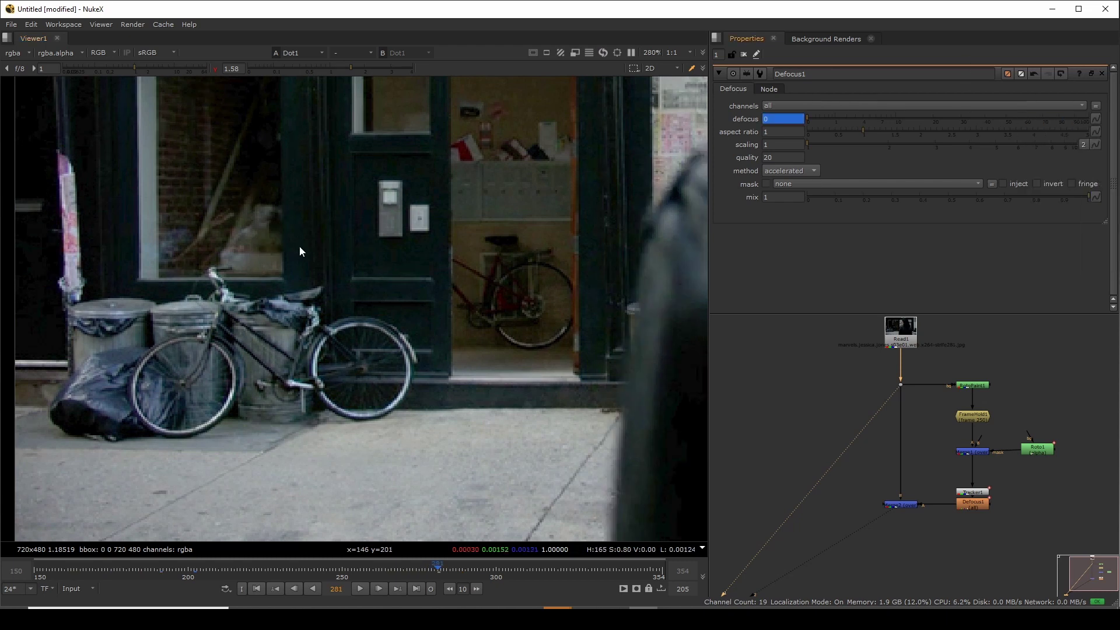
# - Play the original footage to frame 302 and back, and step around frames 287 to 290 to examine the growing background blur
pyautogui.moveTo(332, 223); pyautogui.dragTo(337, 238, button='middle')
pyautogui.press('l')
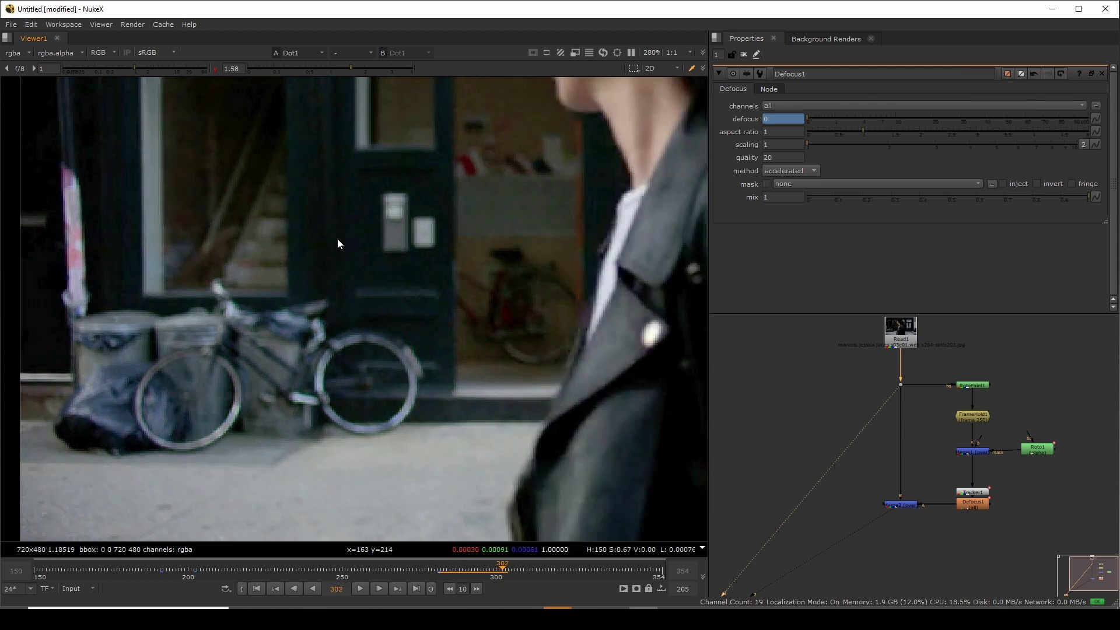
pyautogui.press('j')
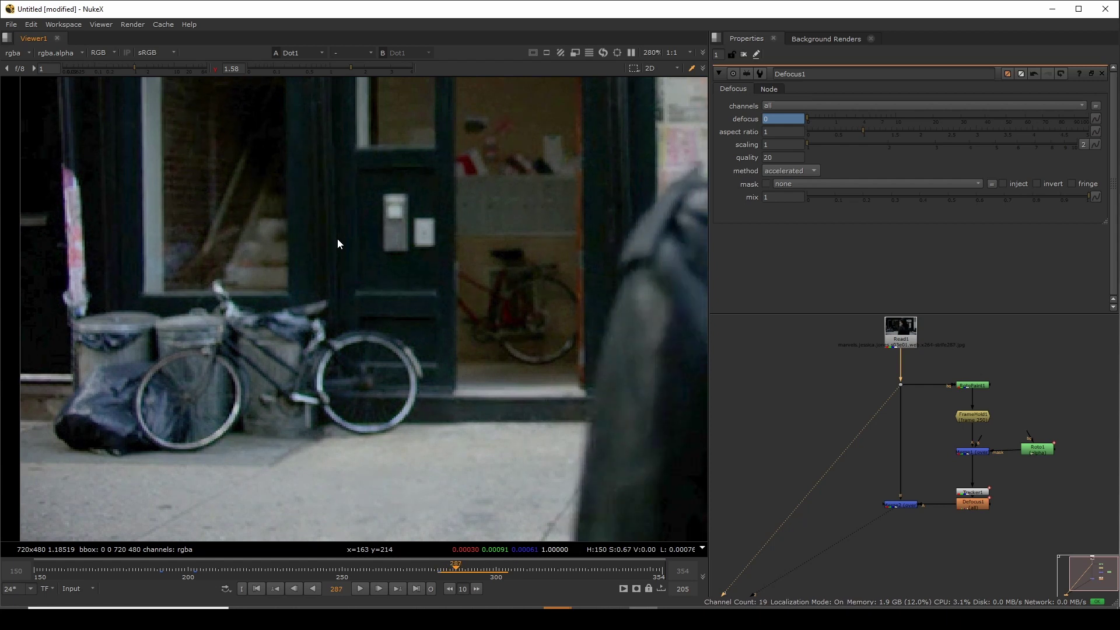
pyautogui.press('Left')
pyautogui.press('Left')
pyautogui.press('Left')
pyautogui.press('Right')
pyautogui.press('Right')
pyautogui.press('Right')
pyautogui.press('Right')
pyautogui.press('Right')
pyautogui.press('Right')
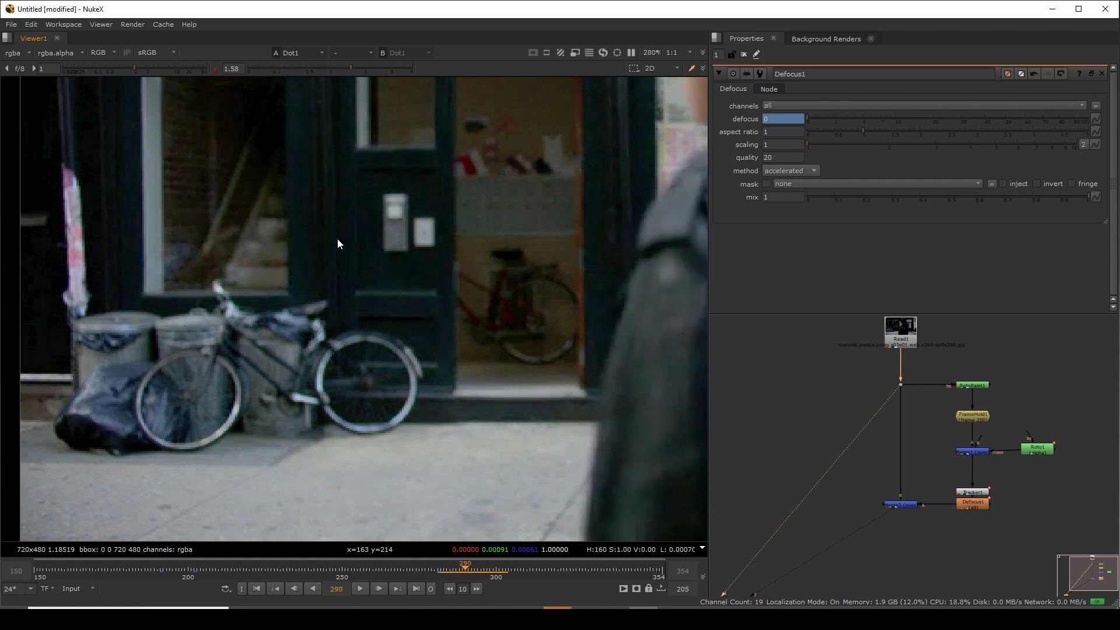
# - Keyframe the defocus amount to 1 at frame 290 and check the patch against the original footage
pyautogui.press('2')
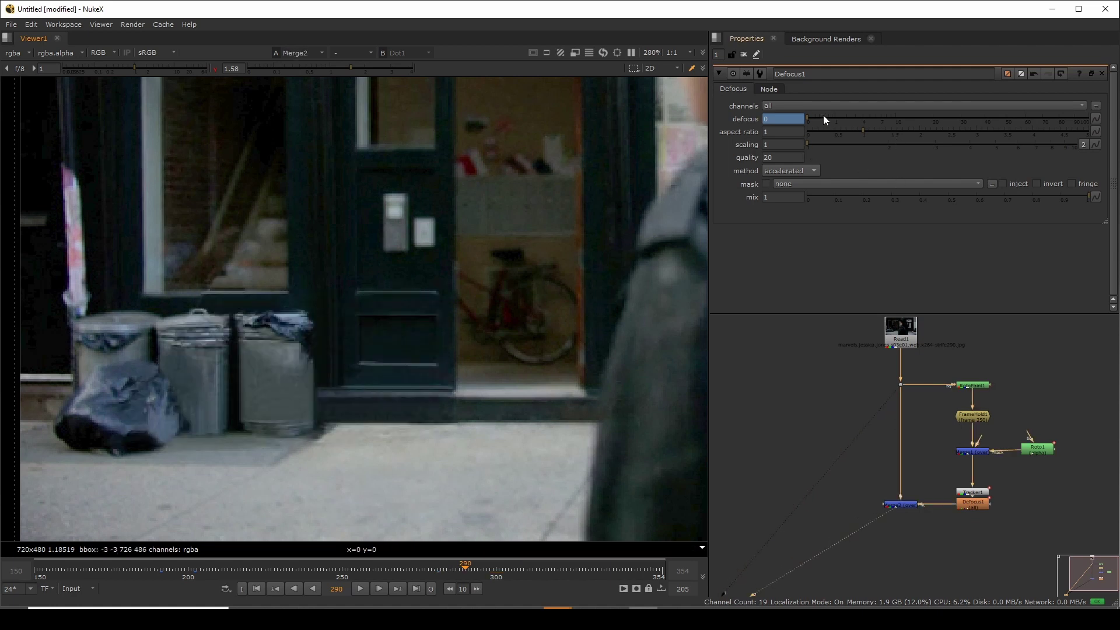
pyautogui.moveTo(826, 118); pyautogui.dragTo(823, 118)
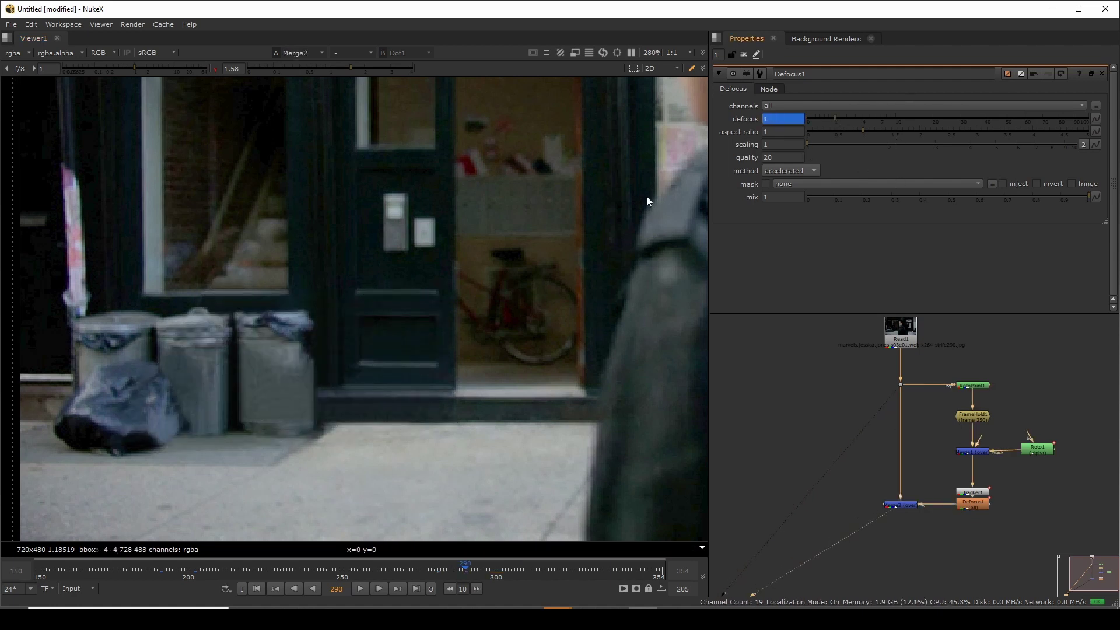
pyautogui.press('1')
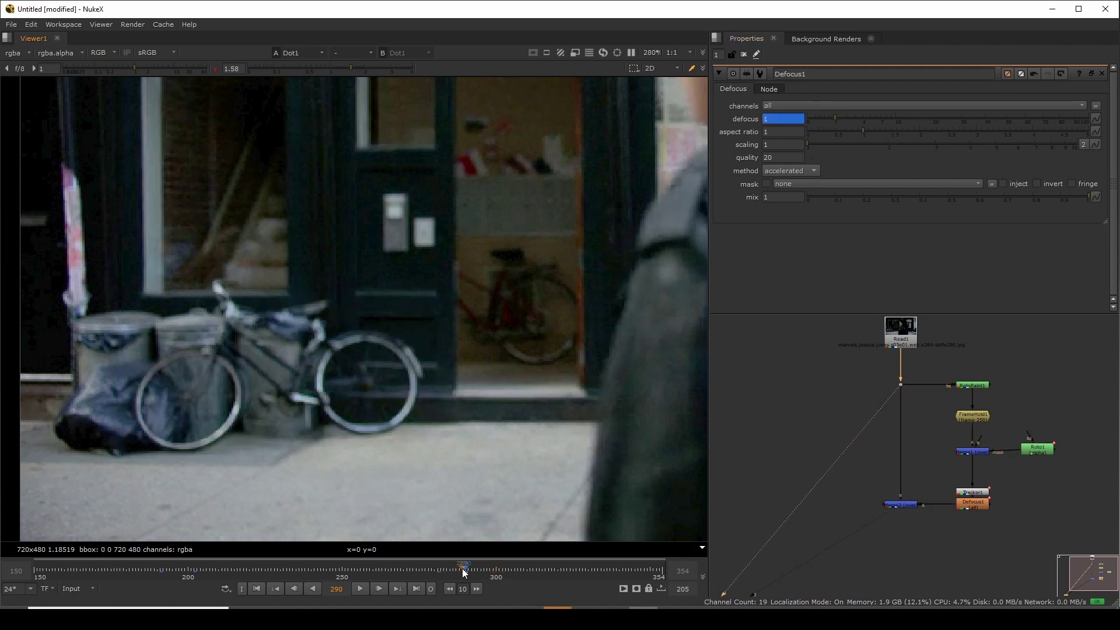
# - Compare the patch with the original at frame 314 and keyframe the defocus amount to 2 there
pyautogui.moveTo(465, 573); pyautogui.dragTo(538, 585)
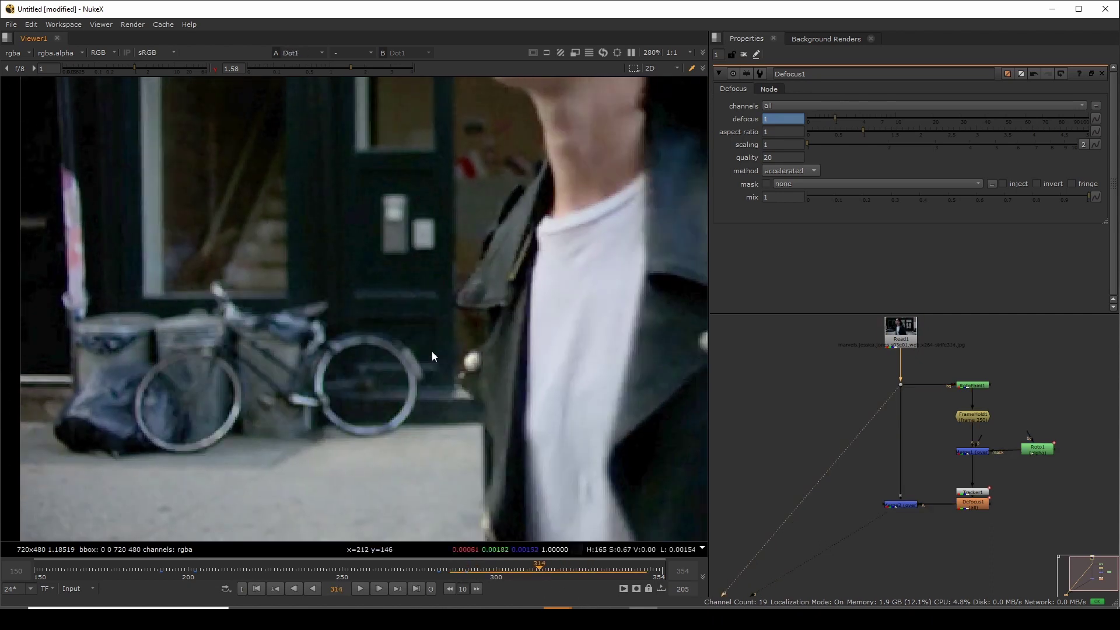
pyautogui.press('2')
pyautogui.press('1')
pyautogui.press('2')
pyautogui.press('1')
pyautogui.press('2')
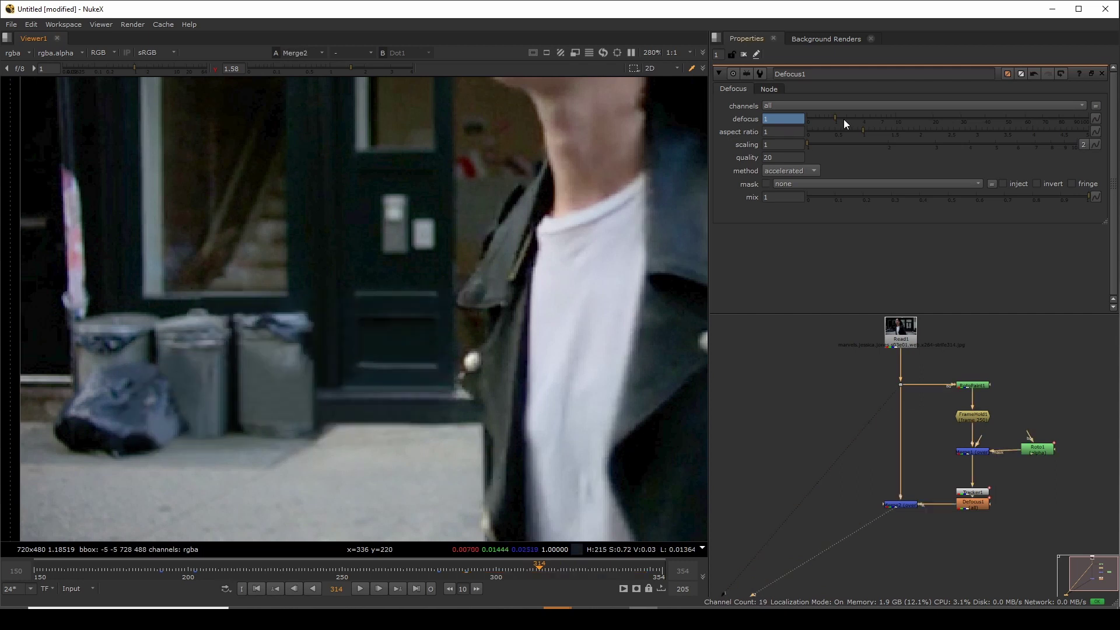
pyautogui.moveTo(836, 117); pyautogui.dragTo(846, 115)
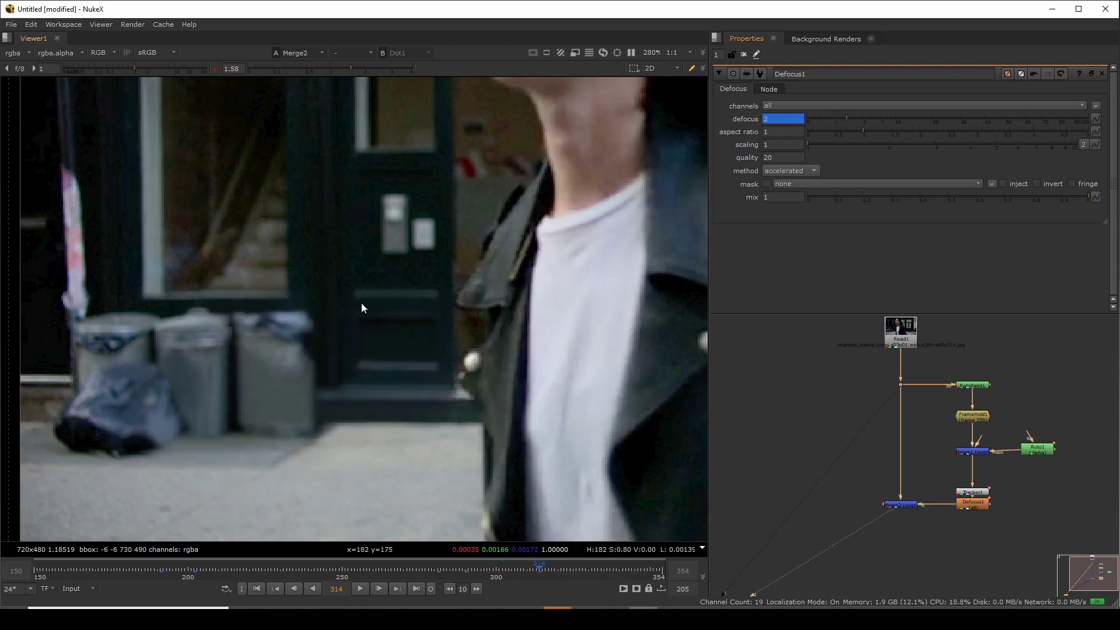
pyautogui.press('2')
pyautogui.press('1')
pyautogui.press('2')
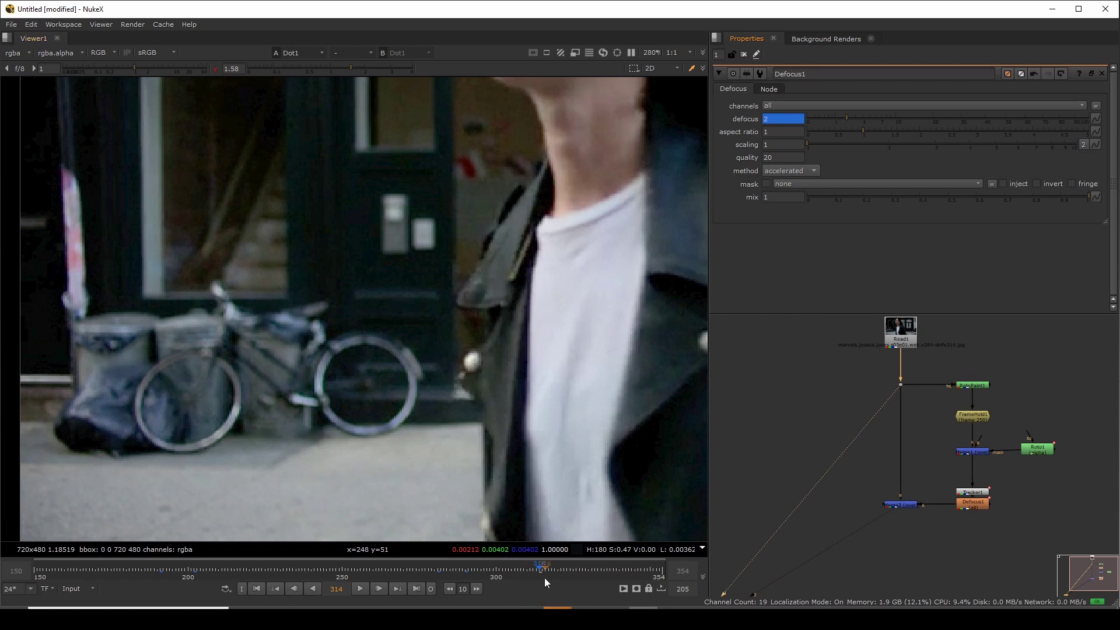
# - Step through the original footage between frames 336 and 344 to examine where the background blur peaks
pyautogui.moveTo(543, 571); pyautogui.dragTo(609, 570)
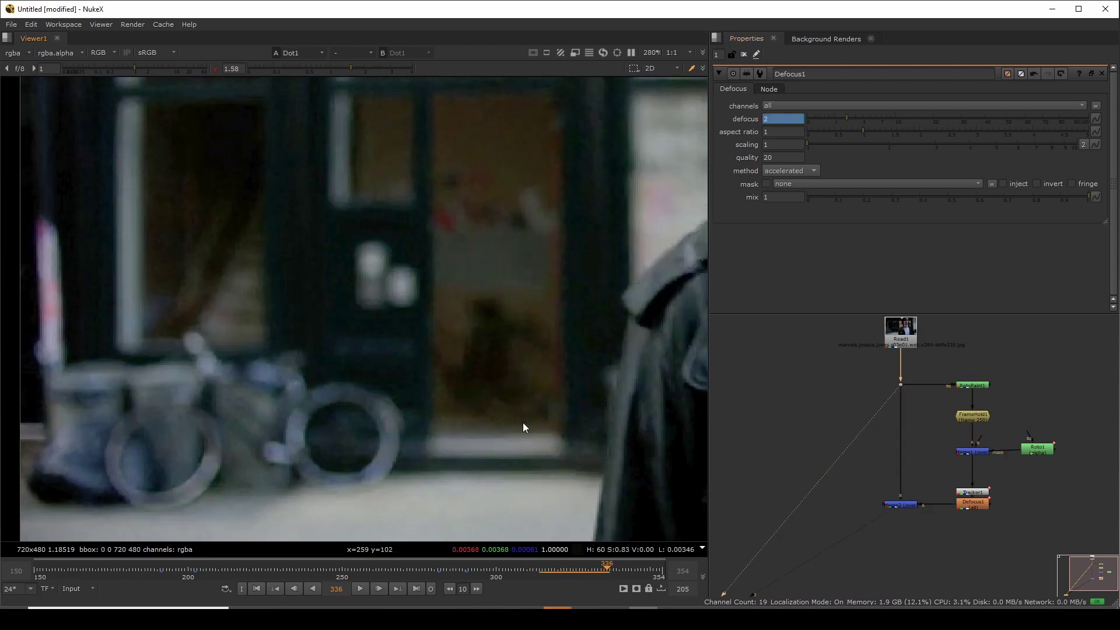
pyautogui.press('Right')
pyautogui.press('Right')
pyautogui.press('Right')
pyautogui.press('Right')
pyautogui.press('Right')
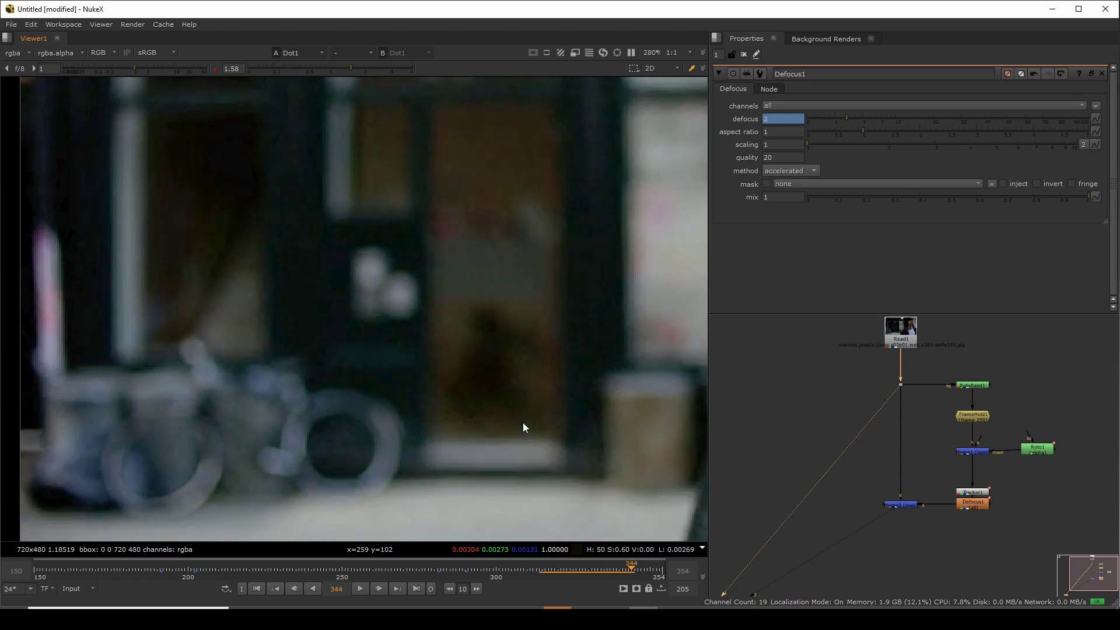
pyautogui.press('Left')
pyautogui.press('Left')
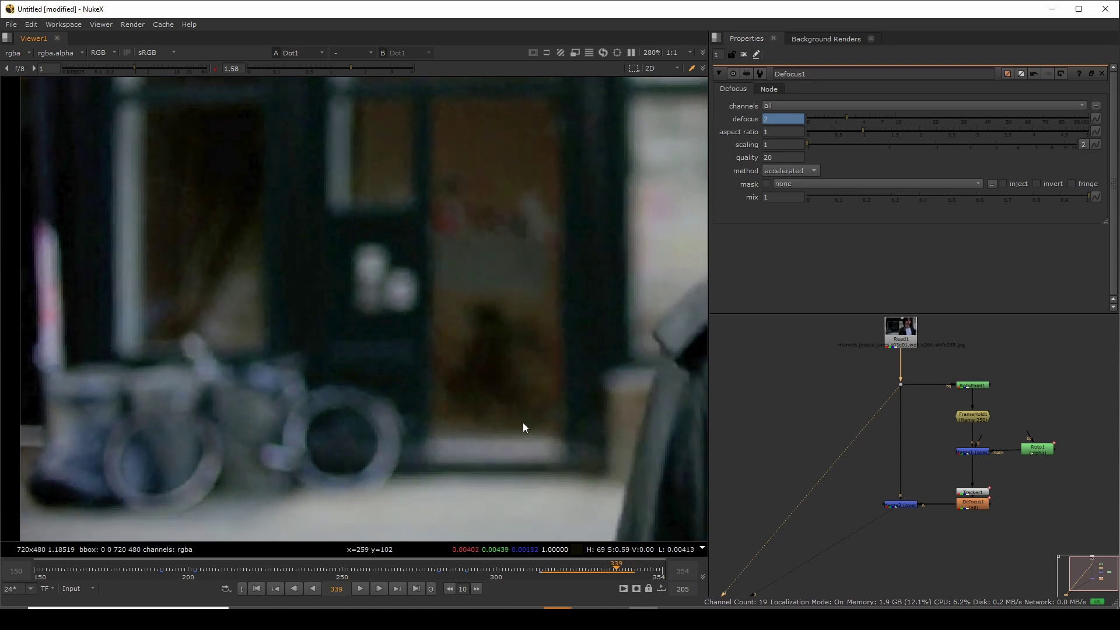
pyautogui.press('Right')
pyautogui.press('Left')
pyautogui.press('Right')
# - Compare the patch with the original at frame 341 and keyframe the defocus amount to 6.2 there
pyautogui.press('2')
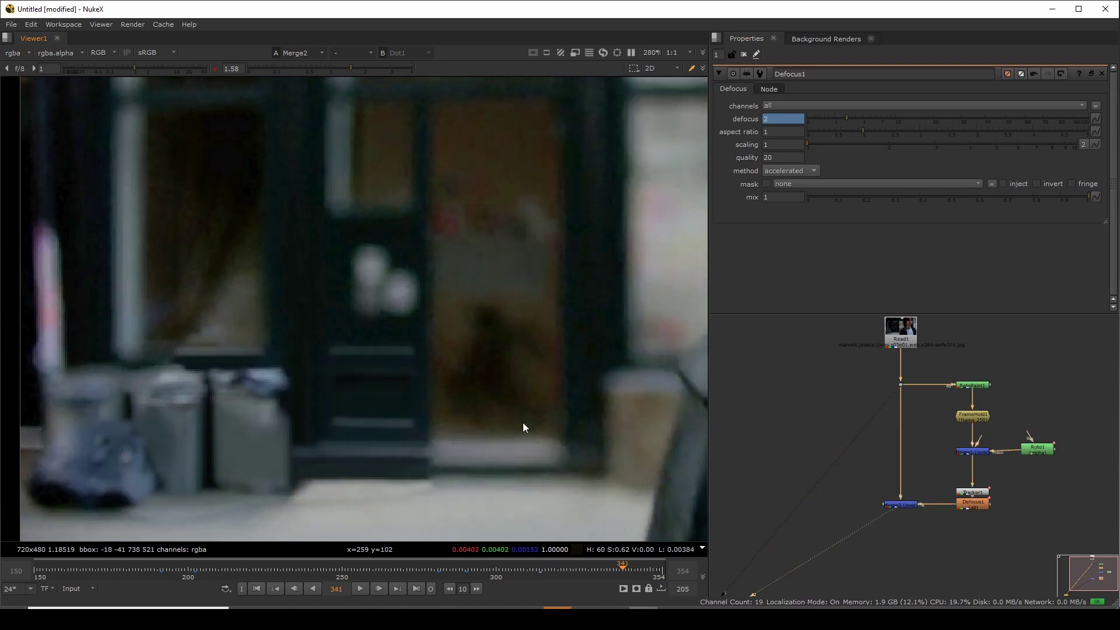
pyautogui.press('1')
pyautogui.press('2')
pyautogui.scroll(-3, 481, 322)
pyautogui.press('1')
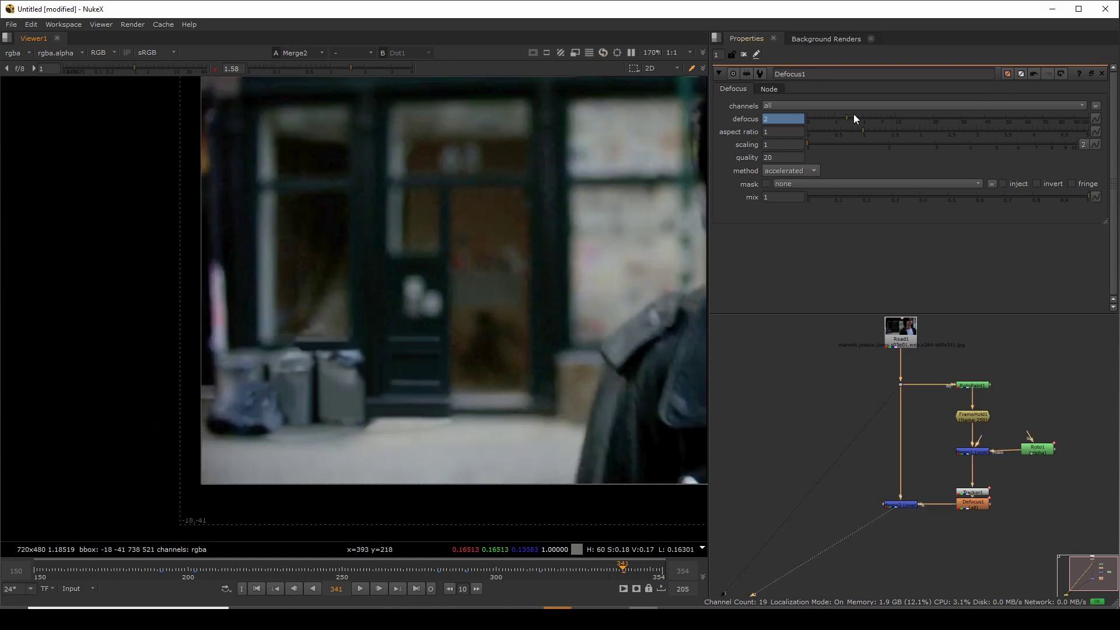
pyautogui.moveTo(853, 115); pyautogui.dragTo(876, 118)
pyautogui.press('1')
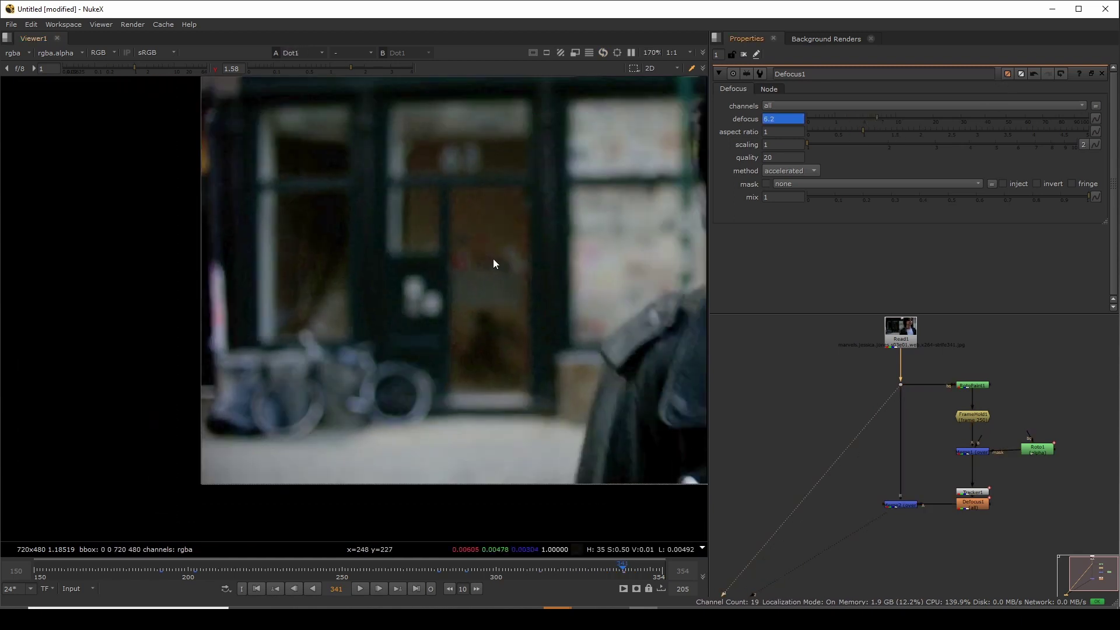
pyautogui.press('2')
pyautogui.scroll(-5, 451, 320)
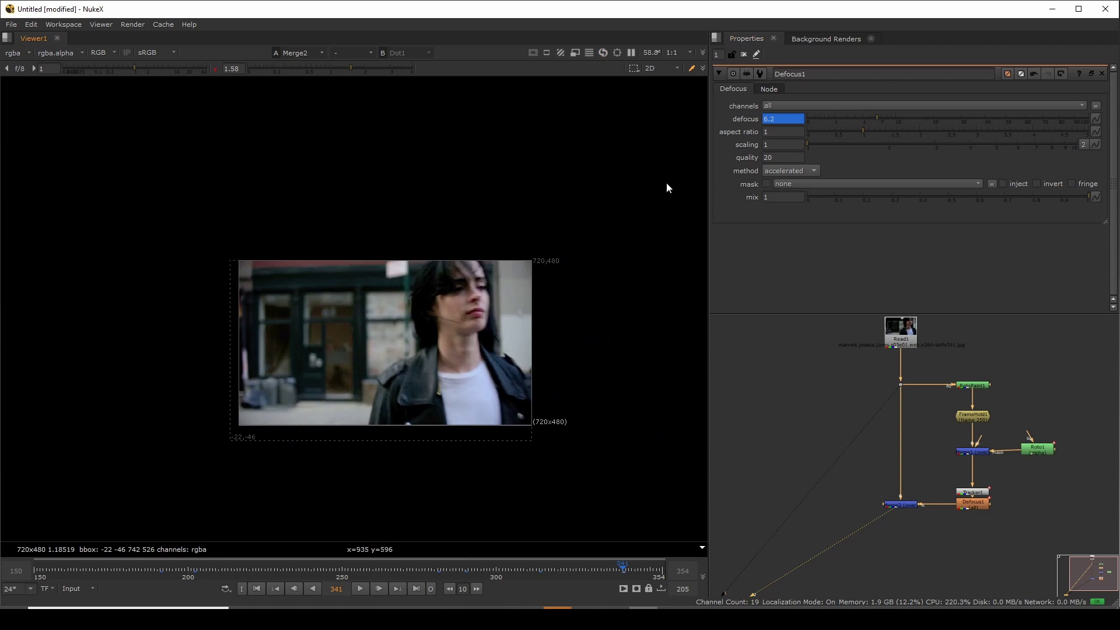
# - Close the open node properties and expand the viewer to fill the whole window
pyautogui.click(742, 56)
pyautogui.moveTo(391, 320); pyautogui.dragTo(437, 327, button='middle')
pyautogui.scroll(3, 437, 327)
pyautogui.press('space')
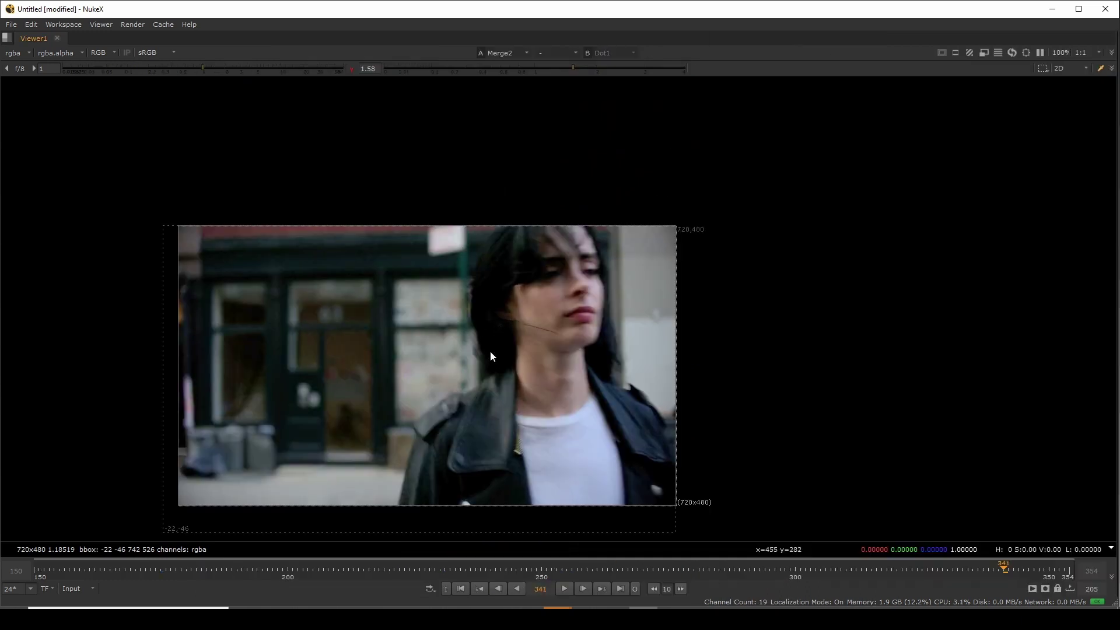
# - Compare Merge2 with the original at frame 341, and play back the patched result to check the blur changes
pyautogui.scroll(2, 567, 314)
pyautogui.moveTo(379, 428); pyautogui.dragTo(557, 359, button='middle')
pyautogui.scroll(2, 587, 303)
pyautogui.scroll(-3, 587, 303)
pyautogui.press('1')
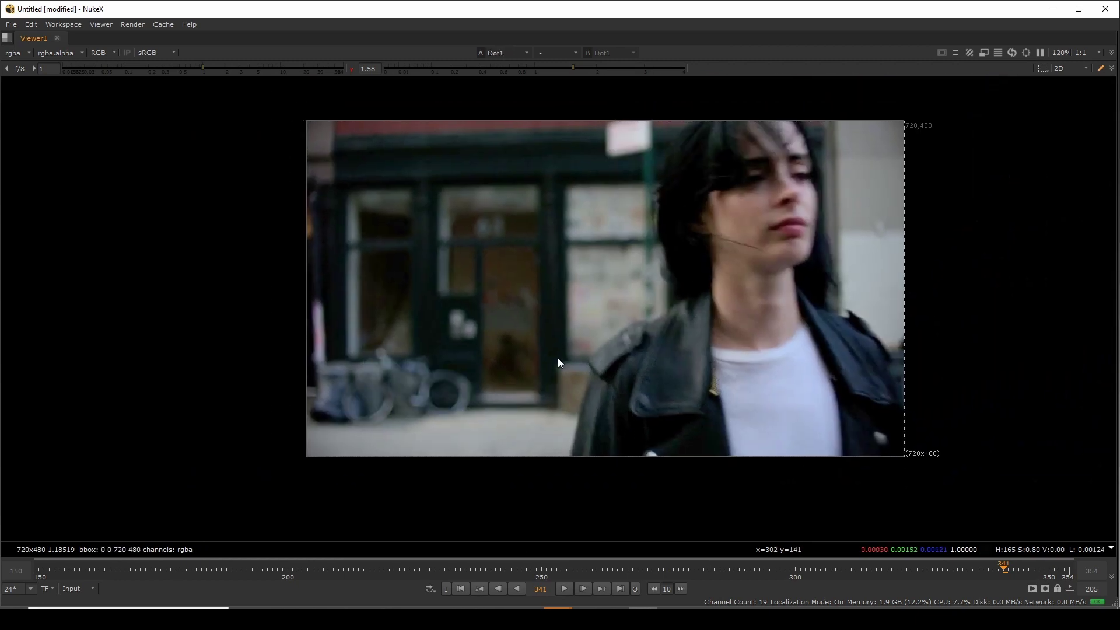
pyautogui.press('2')
pyautogui.click(563, 590)
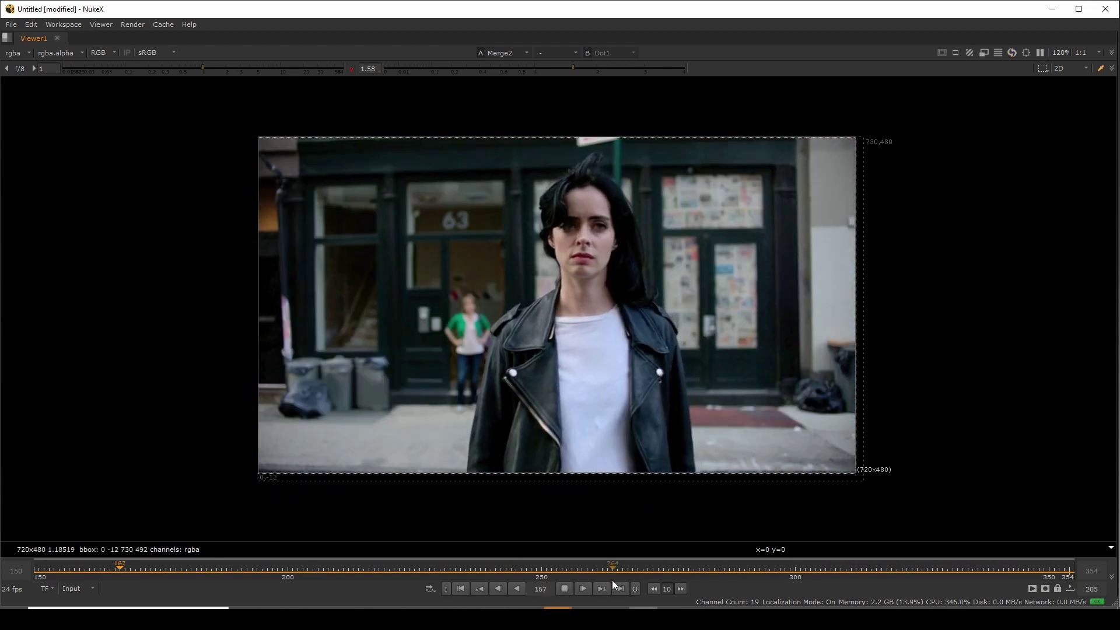
pyautogui.click(564, 588)
# - Restore the full workspace layout and inspect the patched area around the bins and door at frame 163
pyautogui.press('space')
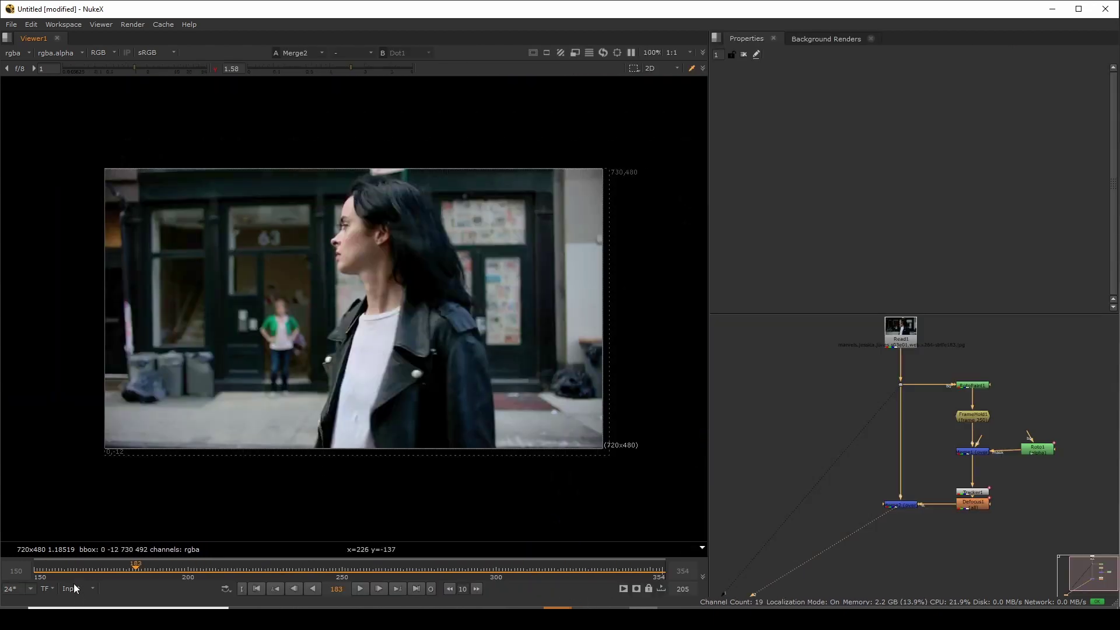
pyautogui.click(74, 568)
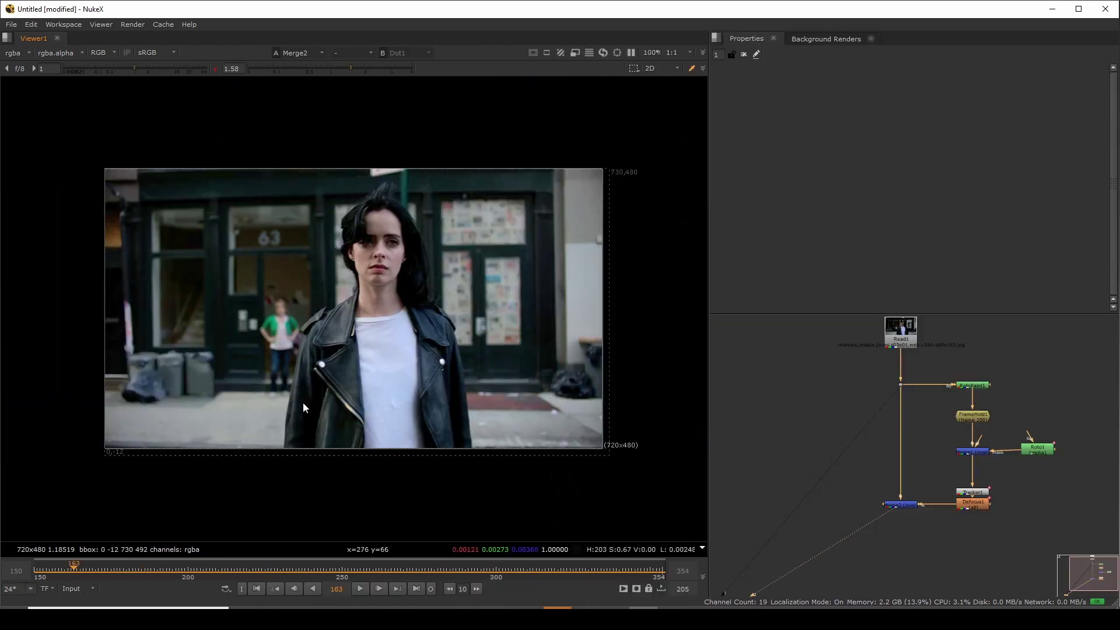
pyautogui.scroll(5, 391, 348)
pyautogui.moveTo(350, 330); pyautogui.dragTo(459, 292, button='middle')
pyautogui.scroll(1, 459, 292)
pyautogui.moveTo(464, 256); pyautogui.dragTo(152, 470)
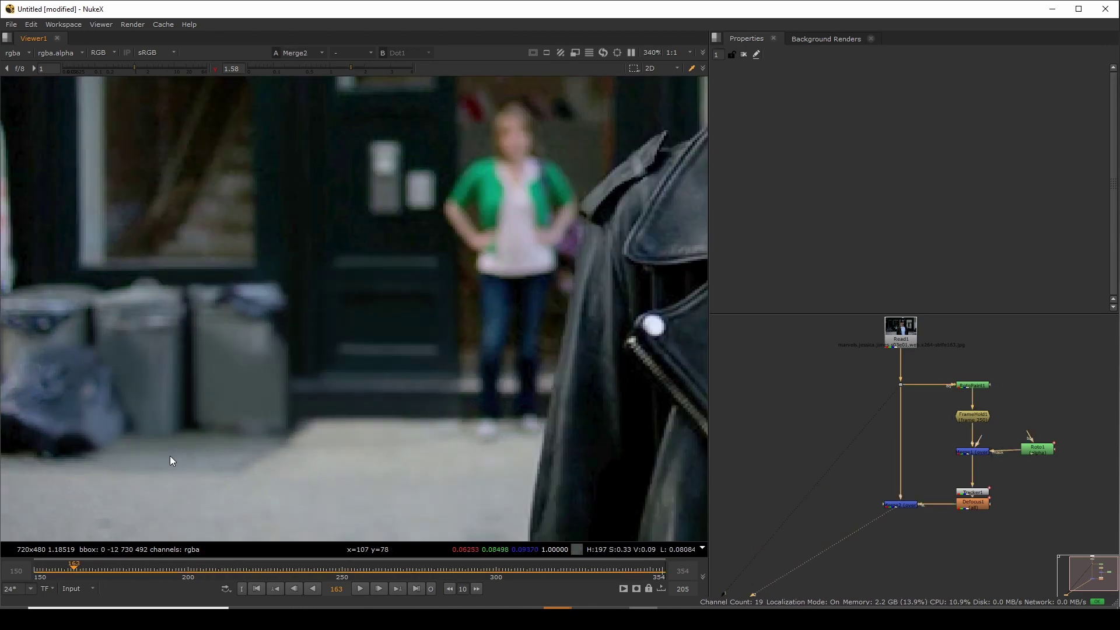
# - Move the patch branch's lower nodes down and insert a Grade node between FrameHold1 and Merge1
pyautogui.scroll(2, 345, 324)
pyautogui.keyDown('ctrl'); pyautogui.keyDown('shift'); pyautogui.moveTo(508, 219); pyautogui.dragTo(259, 443); pyautogui.keyUp('shift'); pyautogui.keyUp('ctrl')
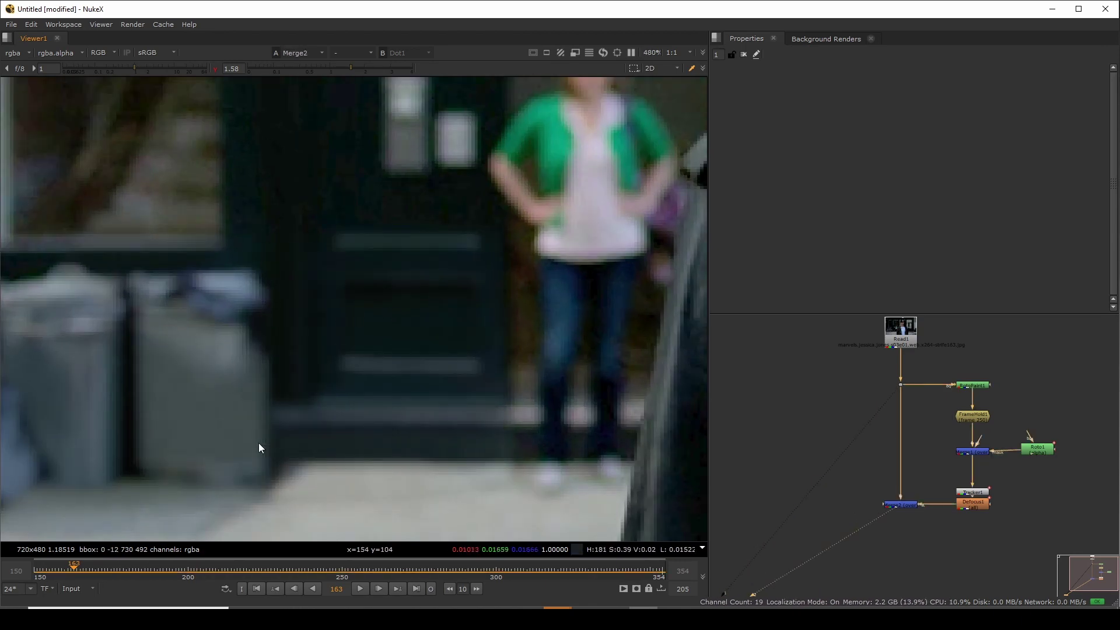
pyautogui.scroll(-4, 337, 365)
pyautogui.moveTo(986, 490); pyautogui.dragTo(913, 464, button='middle')
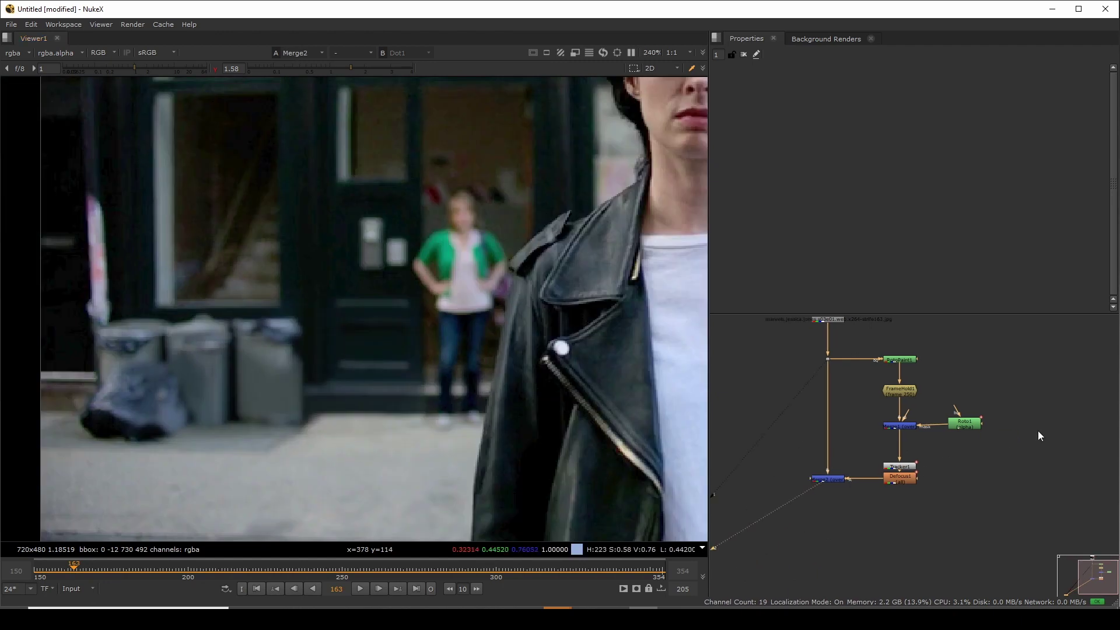
pyautogui.moveTo(1044, 416); pyautogui.dragTo(780, 533)
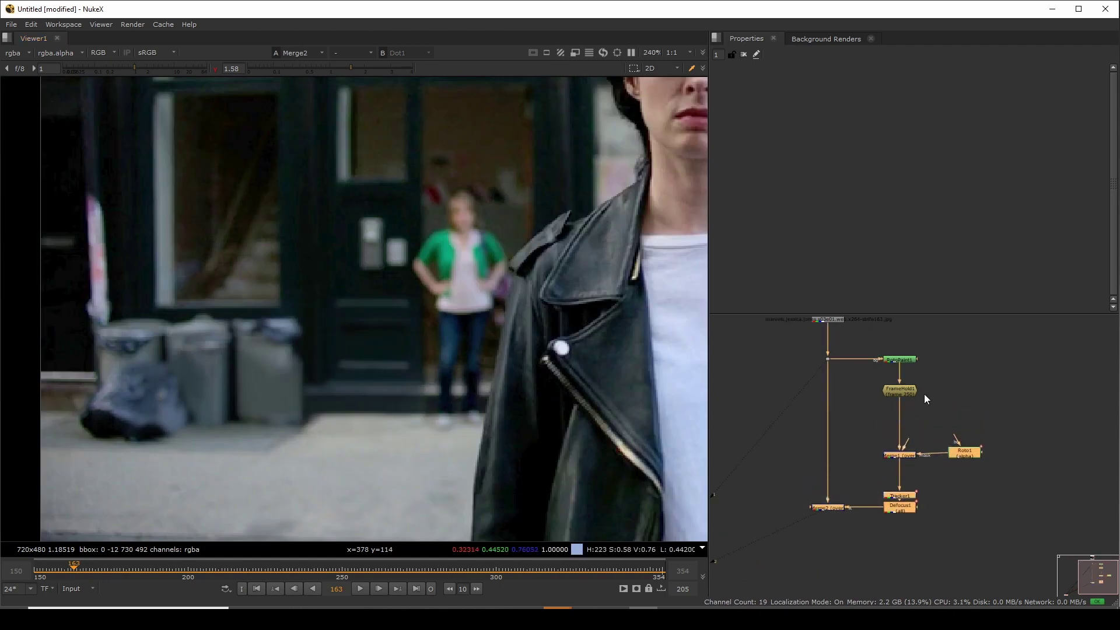
pyautogui.scroll(5, 923, 393)
pyautogui.click(885, 399)
pyautogui.press('g')
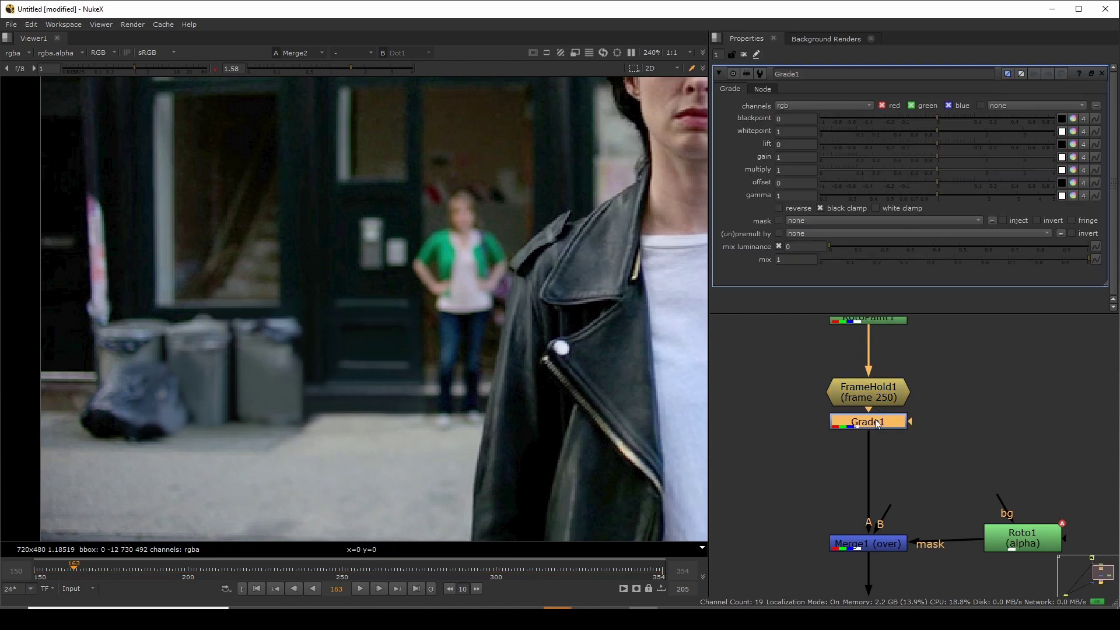
pyautogui.moveTo(875, 419); pyautogui.dragTo(879, 457)
# - Add a second Roto node beside the Grade node and use it as the grade's mask
pyautogui.click(994, 412)
pyautogui.press('o')
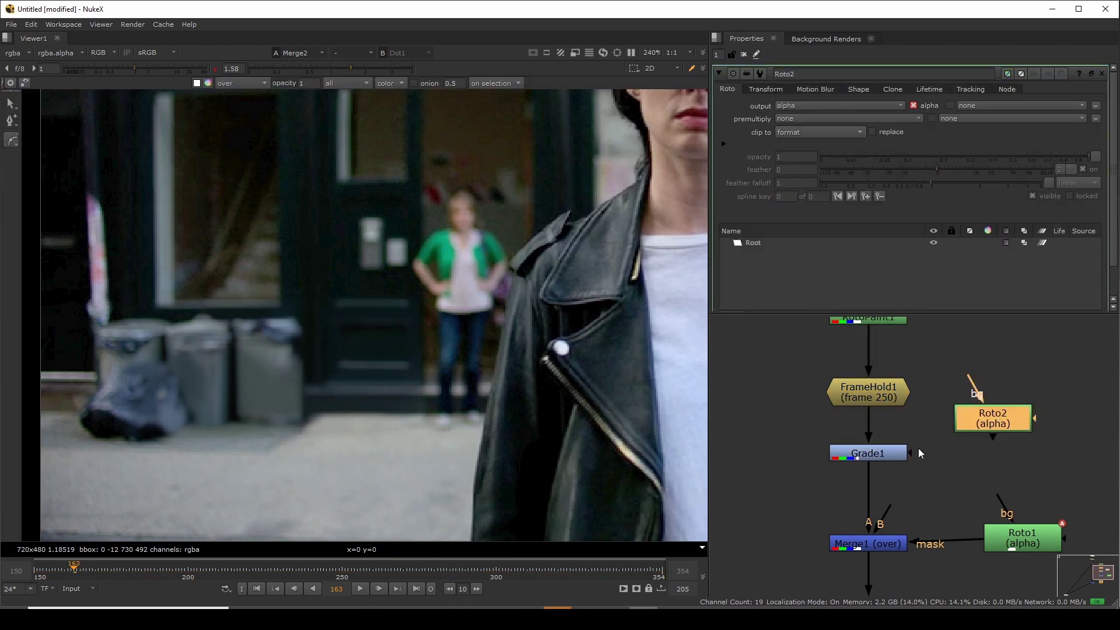
pyautogui.moveTo(1019, 444); pyautogui.dragTo(1052, 456)
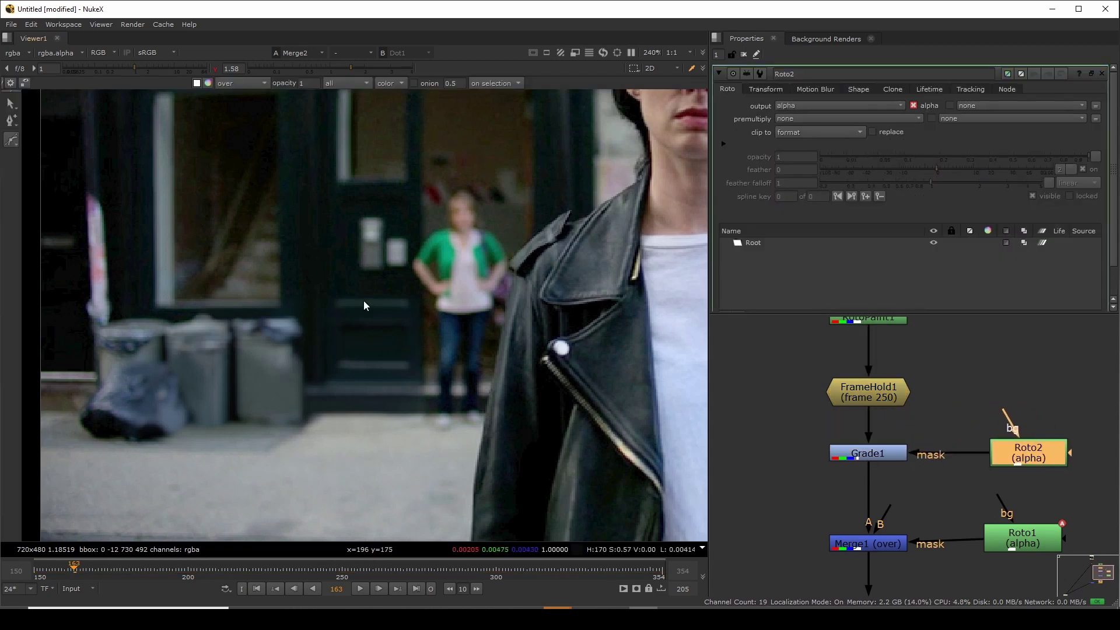
# - View the original plate at frame 163 and draw a closed four-point Bezier around the dark door's lower section, including the bicycle's rear wheel
pyautogui.press('1')
pyautogui.press('2')
pyautogui.scroll(-3, 903, 389)
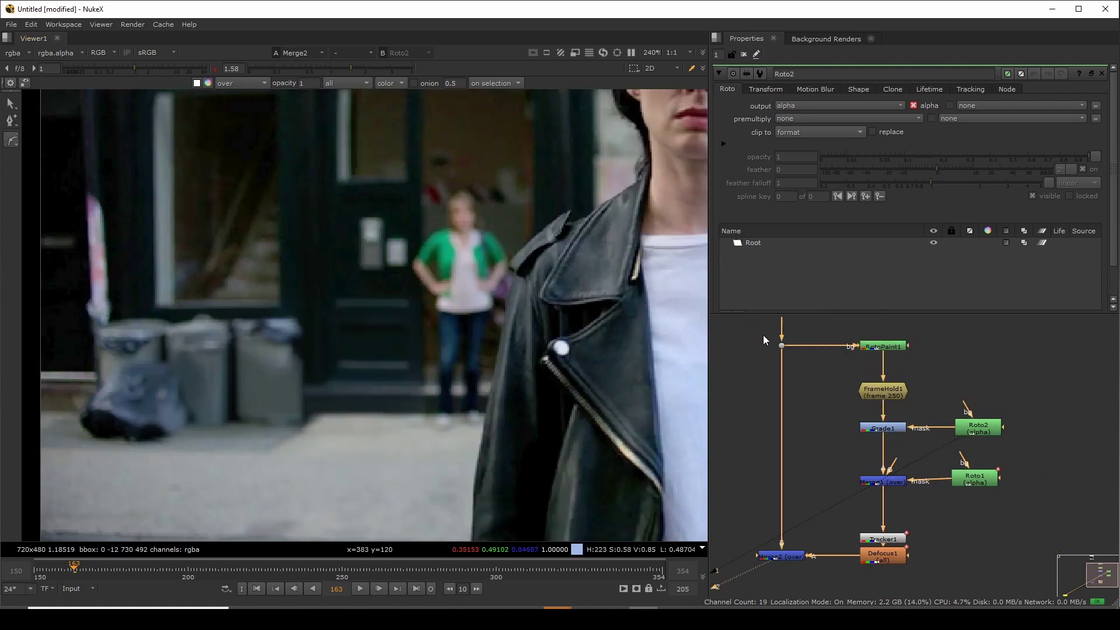
pyautogui.click(782, 345)
pyautogui.press('1')
pyautogui.scroll(2, 319, 292)
pyautogui.click(324, 283)
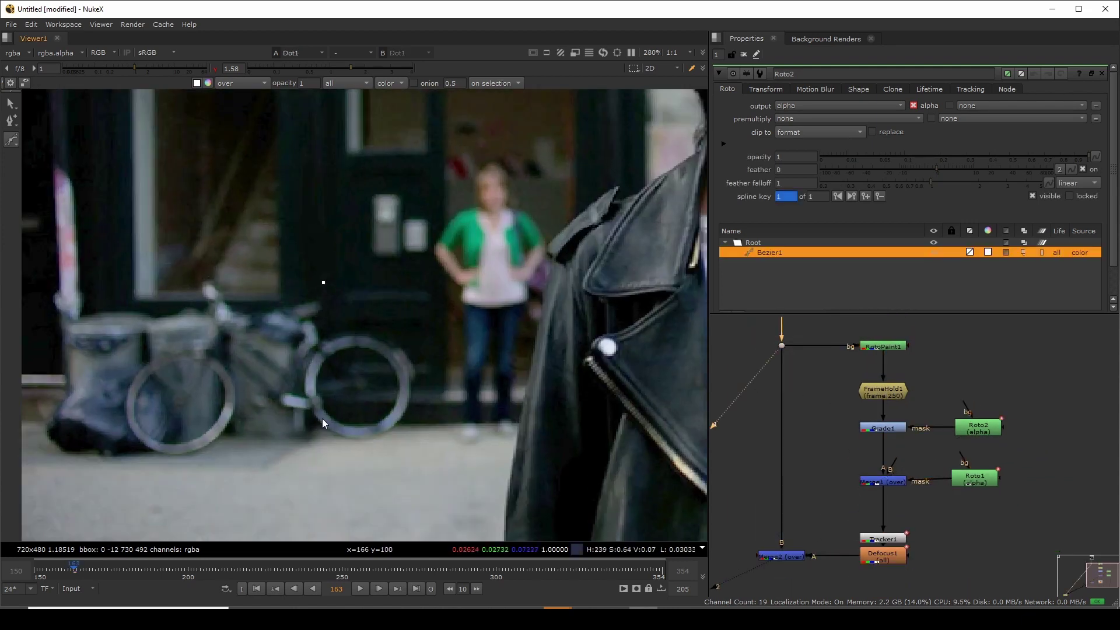
pyautogui.click(459, 438)
pyautogui.click(448, 258)
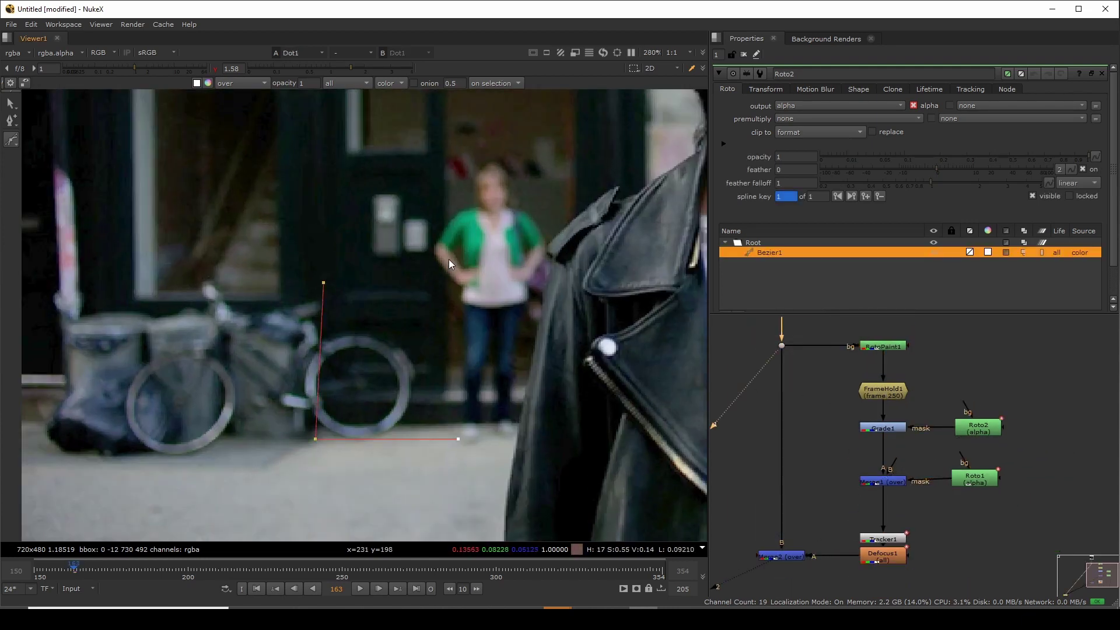
pyautogui.click(323, 283)
pyautogui.moveTo(323, 283); pyautogui.dragTo(310, 257)
# - Expand the door Bezier's feather outward on all sides for a soft mask edge
pyautogui.press('e')
pyautogui.press('e')
pyautogui.press('e')
pyautogui.press('e')
pyautogui.press('e')
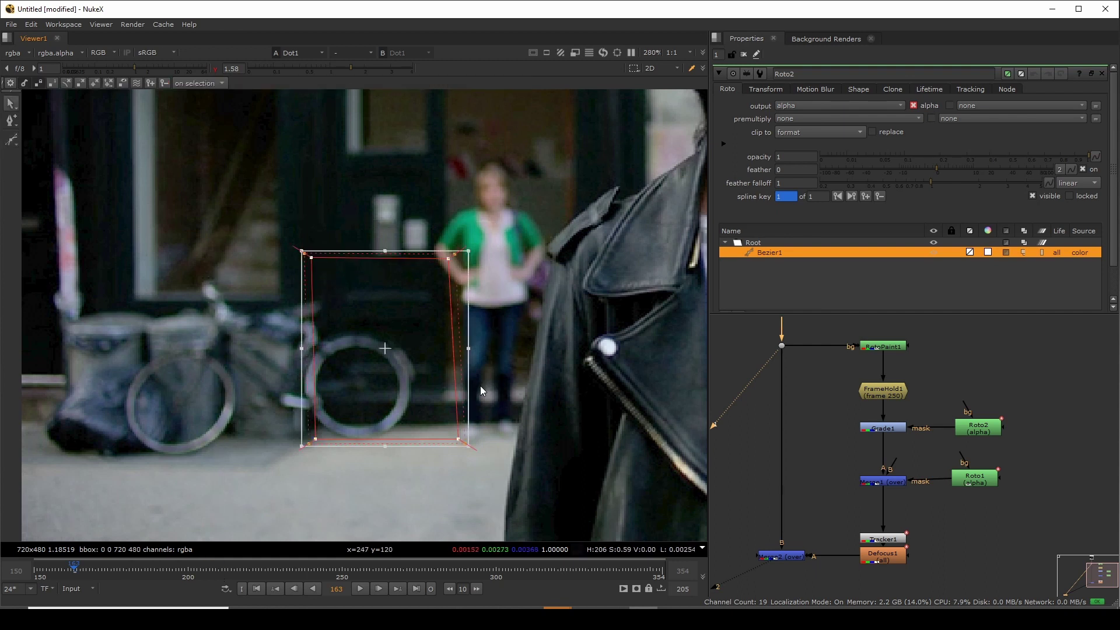
pyautogui.moveTo(430, 378); pyautogui.dragTo(431, 379)
pyautogui.click(487, 276)
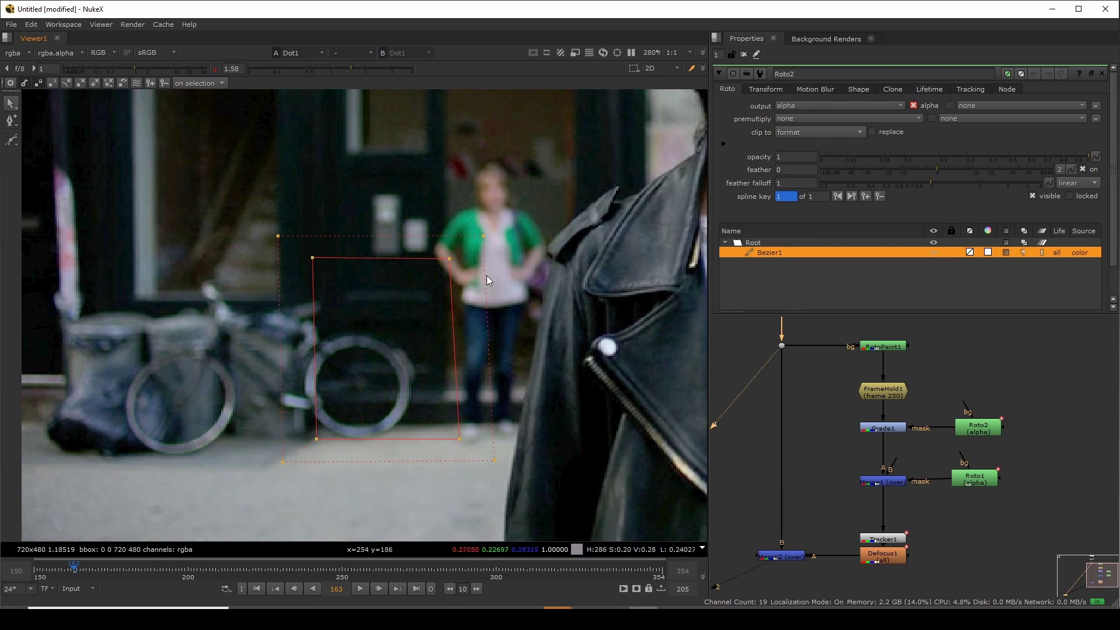
# - Set a keyframe on the Grade node's gain of 1 at frame 250
pyautogui.click(343, 575)
pyautogui.doubleClick(883, 431)
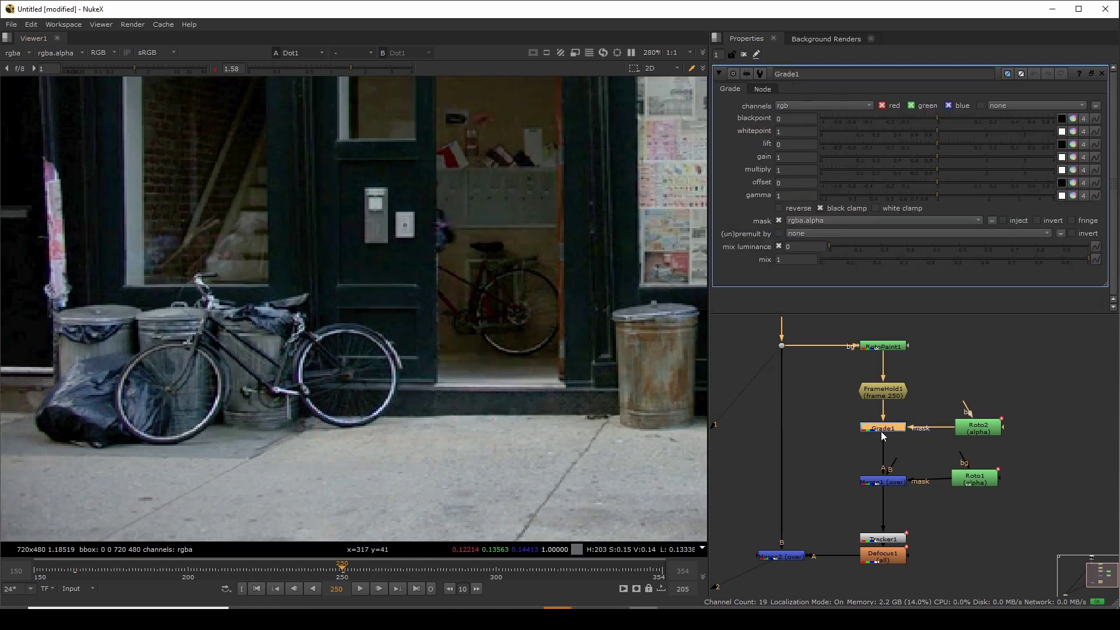
pyautogui.rightClick(1095, 157)
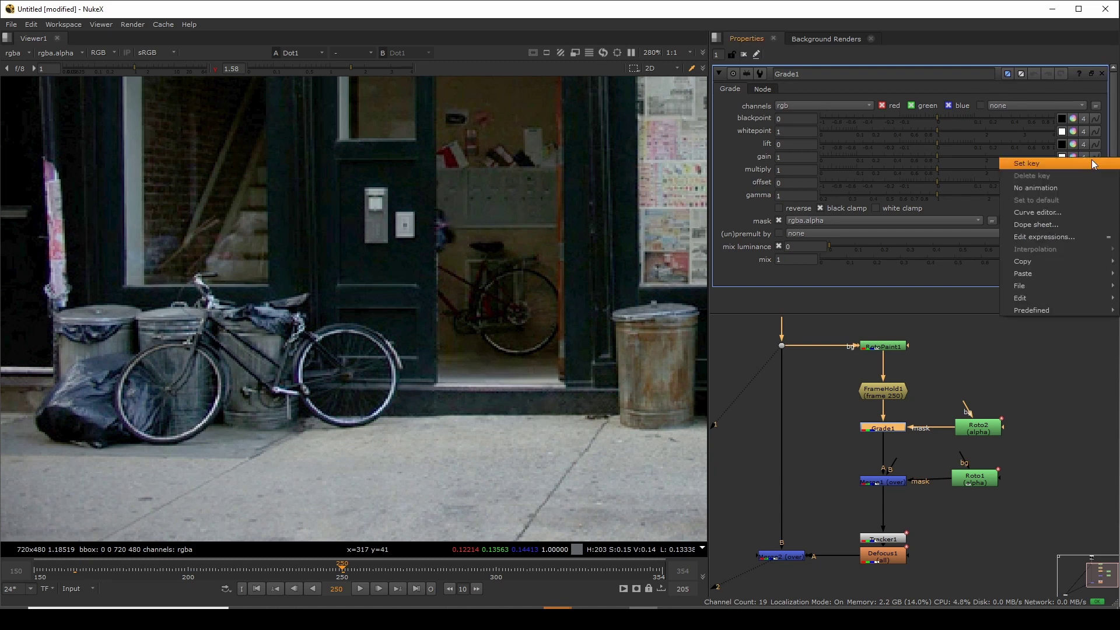
pyautogui.click(1027, 163)
# - View Merge2 at frame 200, keyframe the grade's gain to 0.83, and compare the door patch with the original
pyautogui.scroll(-3, 904, 359)
pyautogui.moveTo(785, 405); pyautogui.dragTo(881, 527)
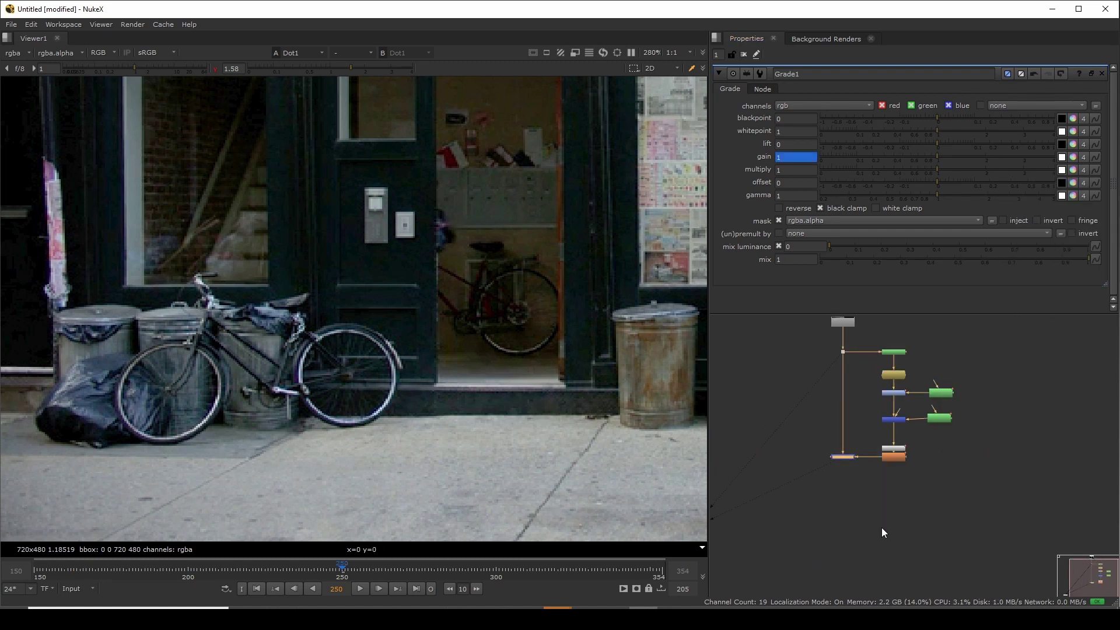
pyautogui.press('2')
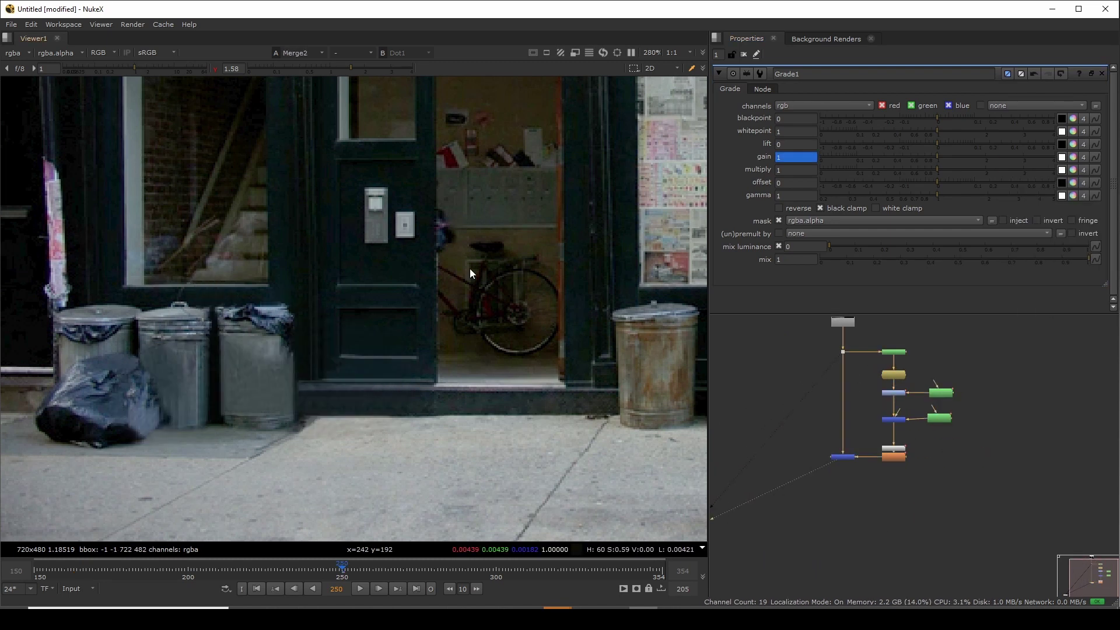
pyautogui.click(187, 575)
pyautogui.scroll(4, 406, 361)
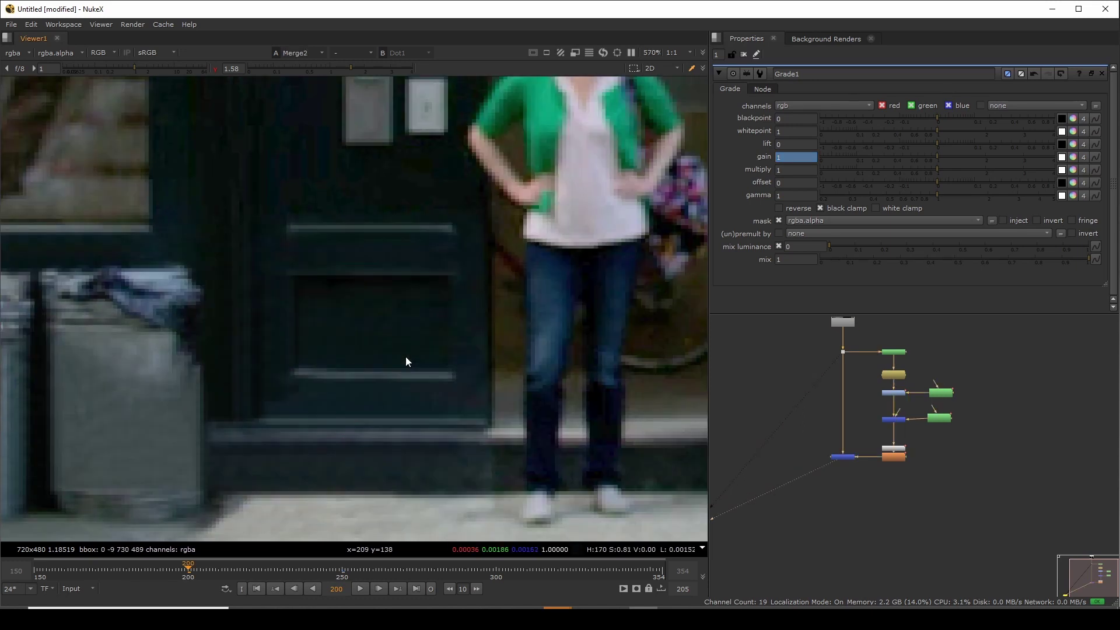
pyautogui.moveTo(937, 156)
pyautogui.mouseDown()
pyautogui.moveTo(911, 157)
pyautogui.moveTo(929, 168)
pyautogui.mouseUp()
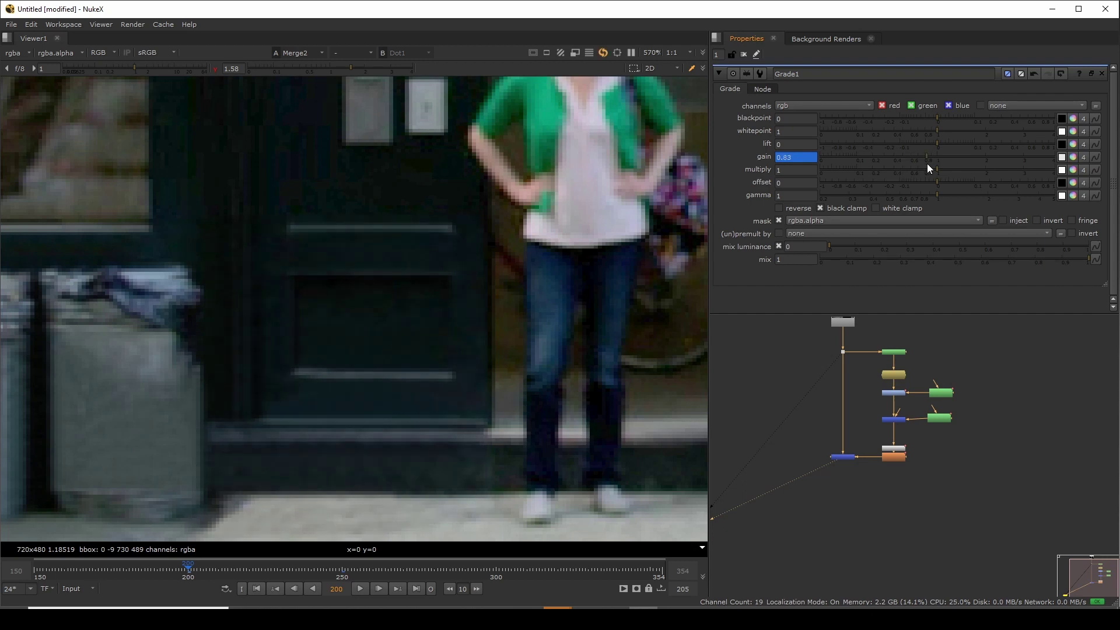
pyautogui.scroll(-3, 485, 341)
pyautogui.press('2')
pyautogui.press('1')
pyautogui.scroll(-4, 485, 342)
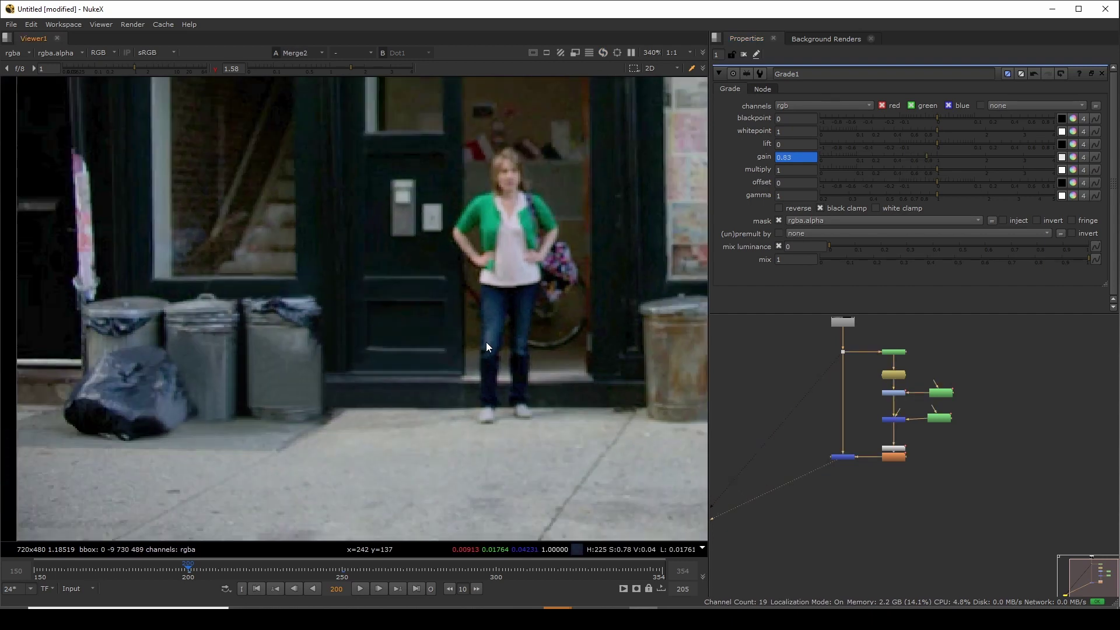
# - Keyframe the grade's gain to 0.64 at frame 151
pyautogui.click(36, 570)
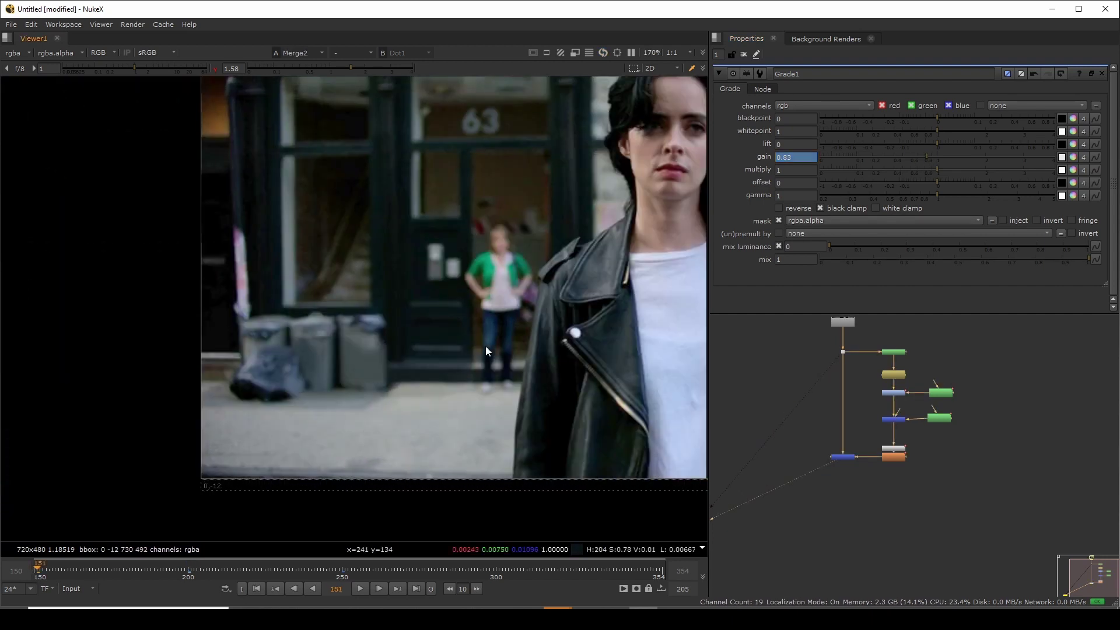
pyautogui.moveTo(922, 157); pyautogui.dragTo(912, 159)
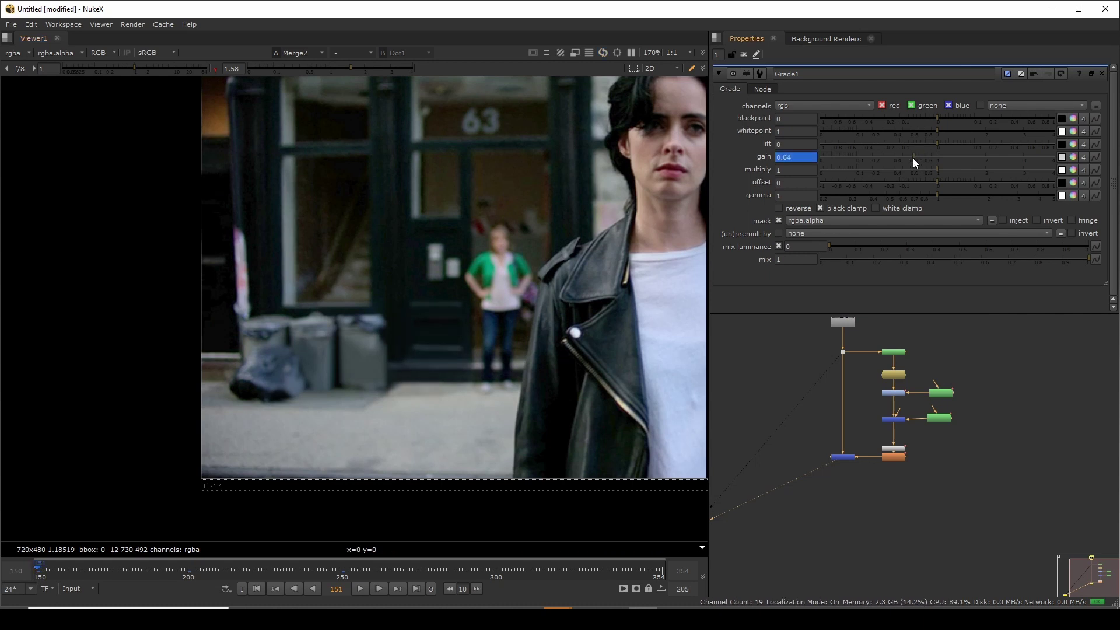
pyautogui.moveTo(383, 373); pyautogui.dragTo(302, 364, button='middle')
# - Check the patched door at frame 301 and close all open node properties
pyautogui.moveTo(473, 577); pyautogui.dragTo(498, 575)
pyautogui.scroll(-4, 902, 473)
pyautogui.scroll(6, 894, 449)
pyautogui.moveTo(438, 315); pyautogui.dragTo(368, 387, button='middle')
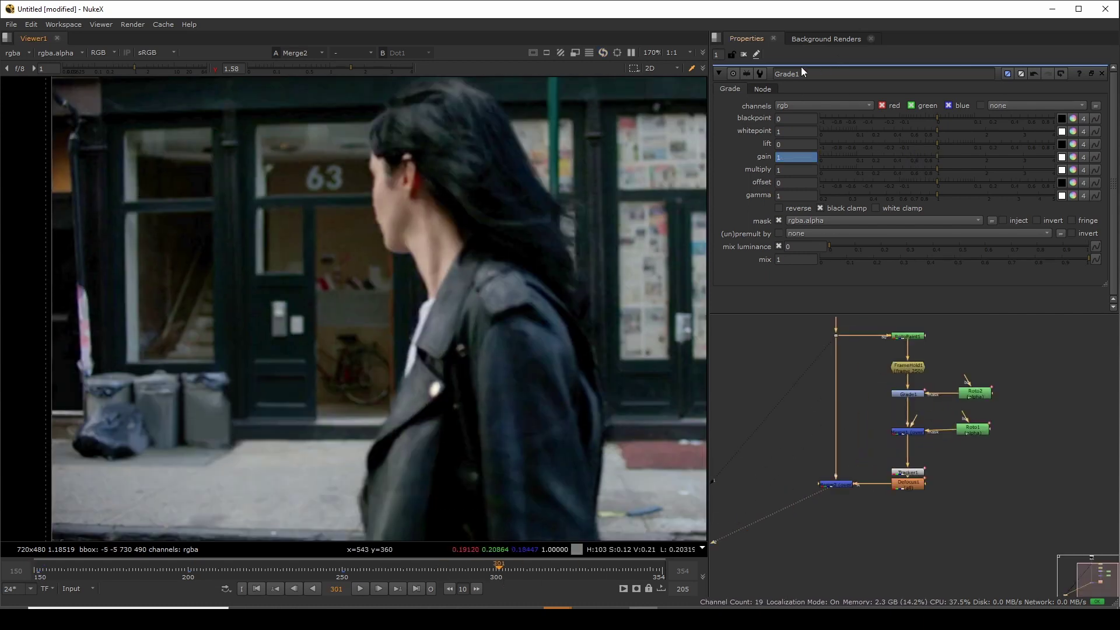
pyautogui.click(744, 54)
pyautogui.scroll(-3, 558, 292)
pyautogui.moveTo(558, 291); pyautogui.dragTo(495, 286, button='middle')
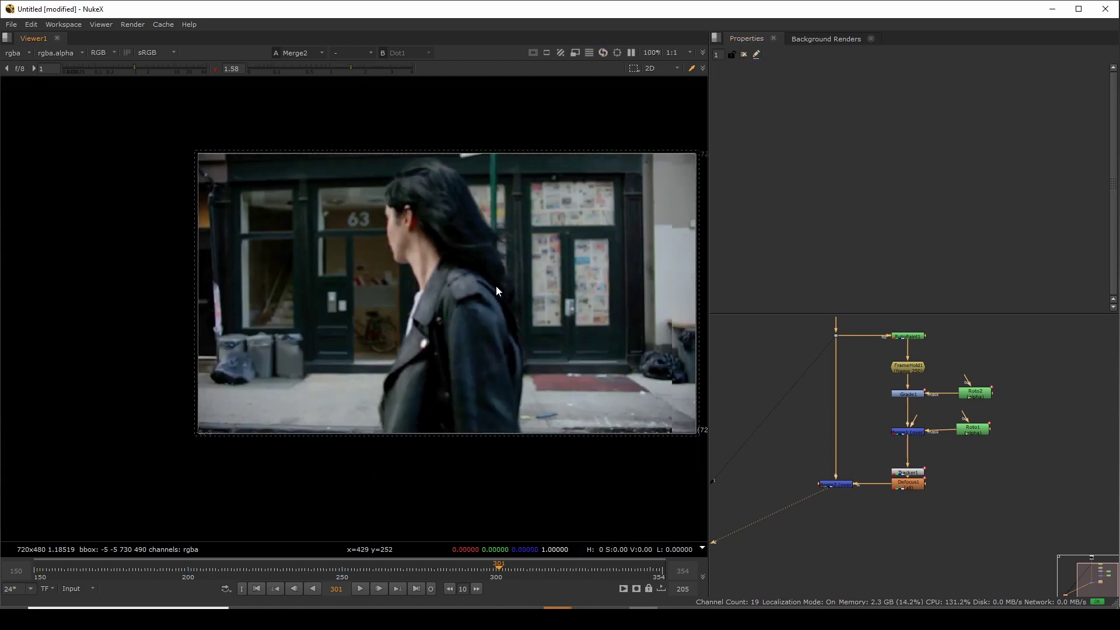
# - Load the original plate and Merge2 into the viewer for comparison, and expand the viewer to fill the window
pyautogui.moveTo(832, 336); pyautogui.dragTo(835, 376, button='middle')
pyautogui.moveTo(822, 365); pyautogui.dragTo(858, 393)
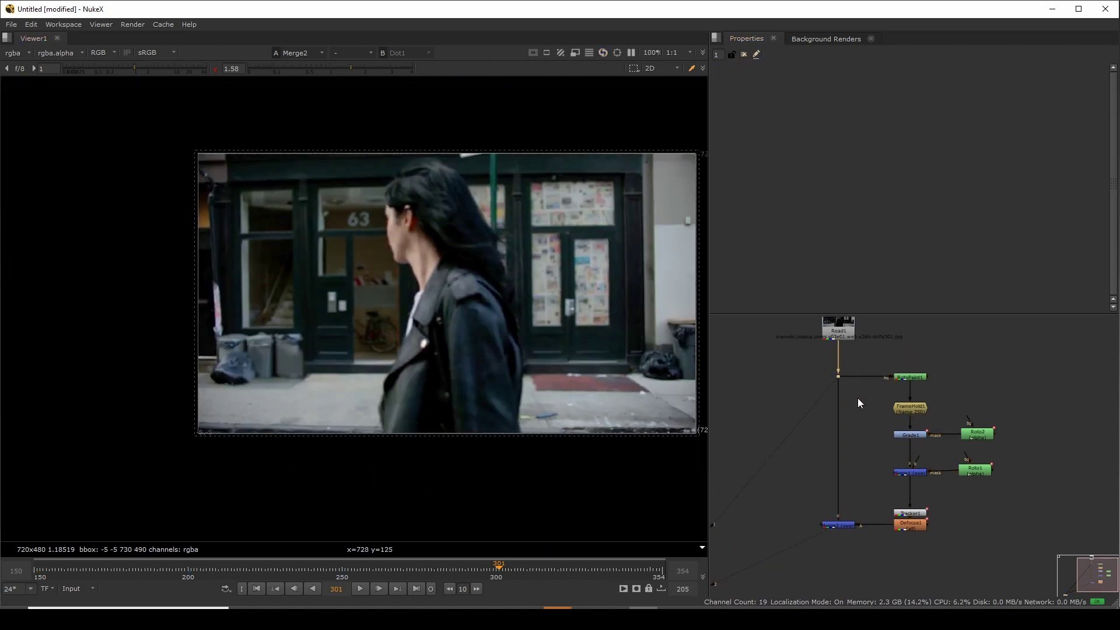
pyautogui.press('1')
pyautogui.moveTo(799, 483); pyautogui.dragTo(874, 566)
pyautogui.press('2')
pyautogui.press('space')
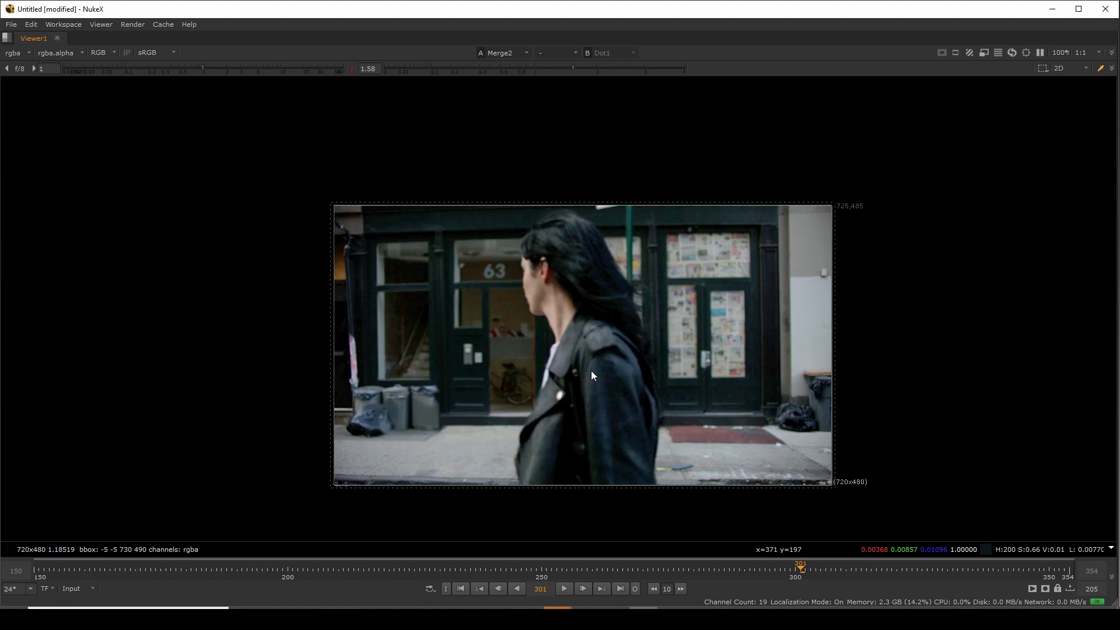
# - Compare the patched shot with the original at frame 301, and play back the whole sequence from there
pyautogui.scroll(1, 568, 361)
pyautogui.moveTo(560, 355); pyautogui.dragTo(470, 315, button='middle')
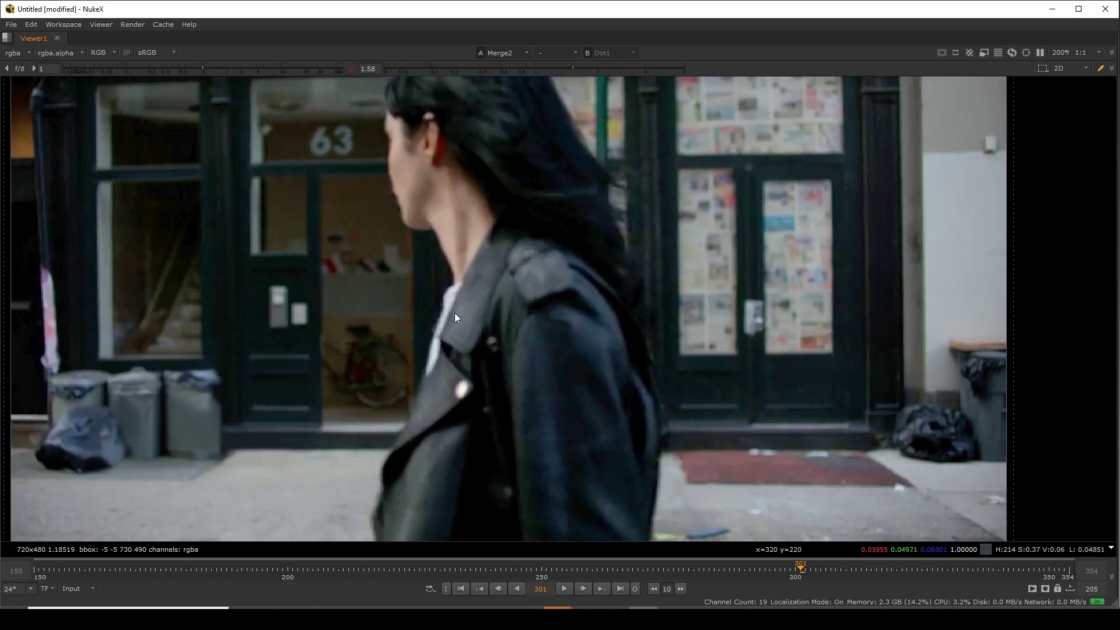
pyautogui.press('1')
pyautogui.press('1')
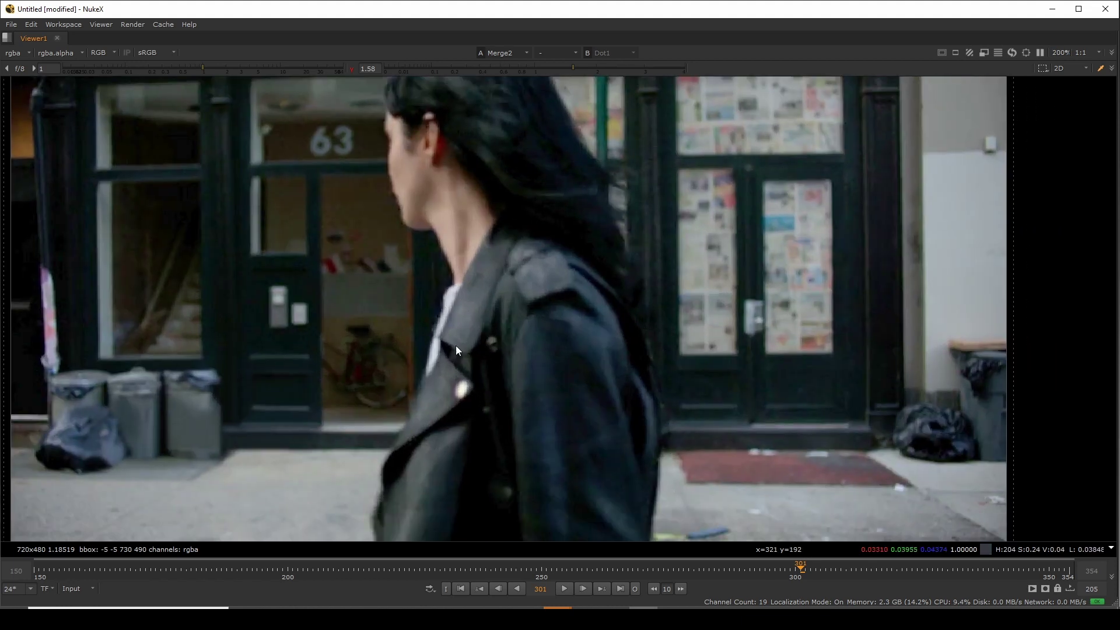
pyautogui.click(564, 588)
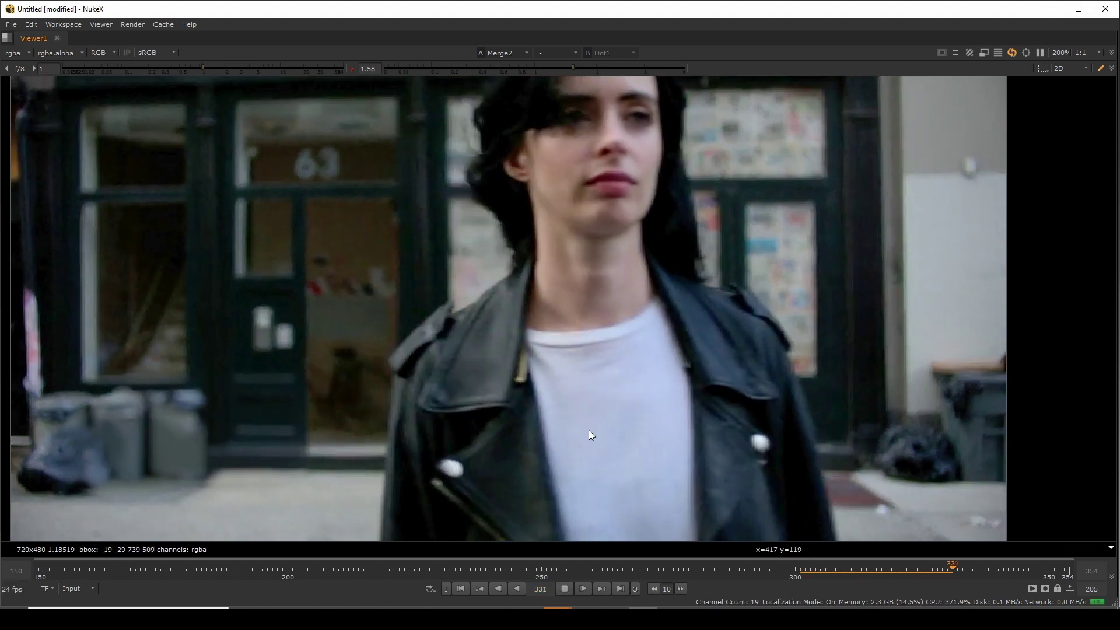
pyautogui.scroll(-2, 612, 376)
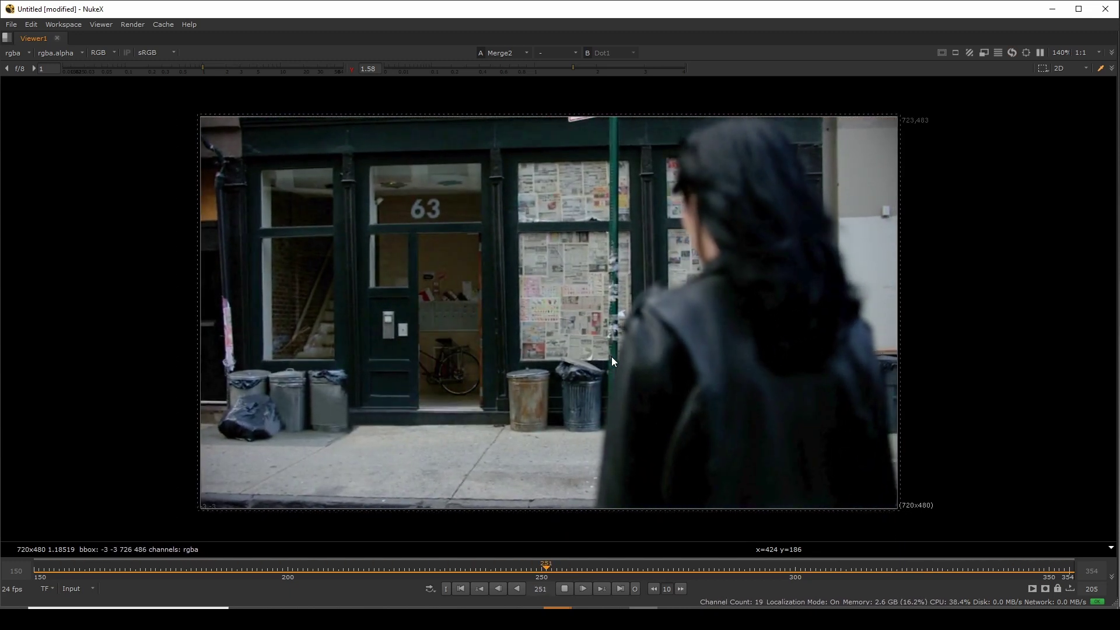
pyautogui.click(564, 588)
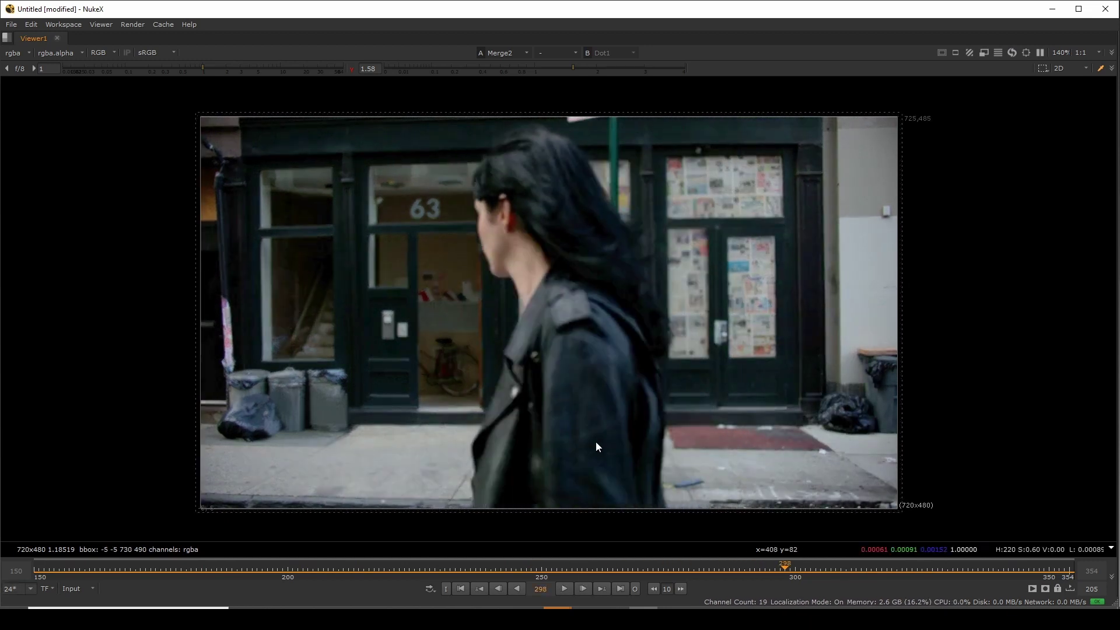
# - Display only the blue channel and examine its grain on the storefront above the door number 63 during playback
pyautogui.press('b')
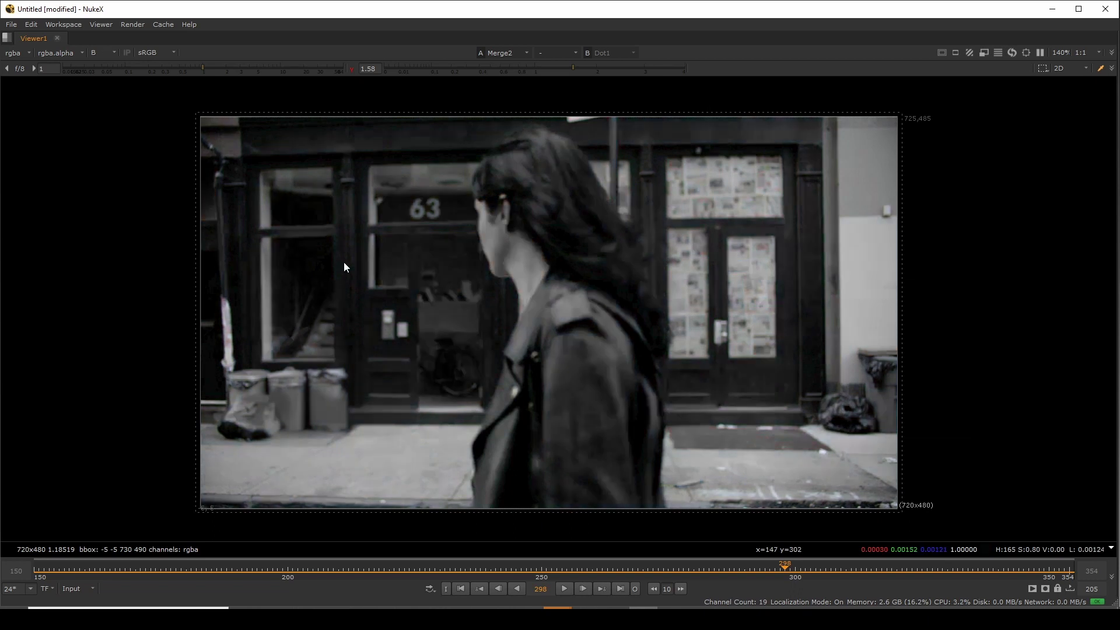
pyautogui.scroll(3, 344, 261)
pyautogui.scroll(3, 427, 293)
pyautogui.scroll(3, 458, 236)
pyautogui.keyDown('alt'); pyautogui.moveTo(597, 78); pyautogui.dragTo(587, 218); pyautogui.keyUp('alt')
pyautogui.moveTo(588, 218); pyautogui.dragTo(467, 268)
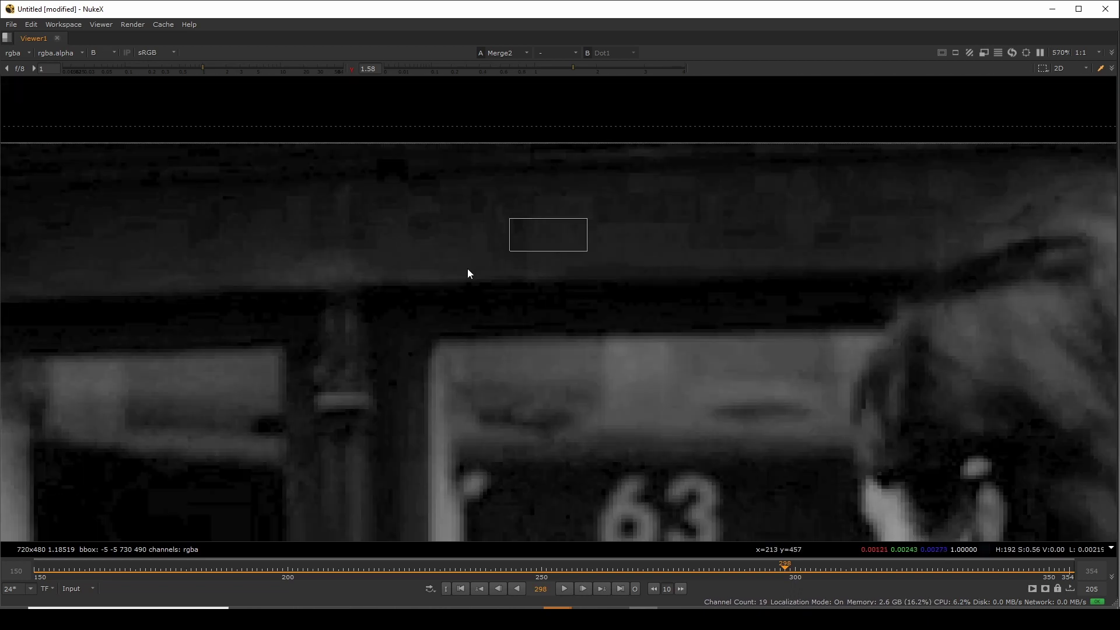
pyautogui.click(562, 589)
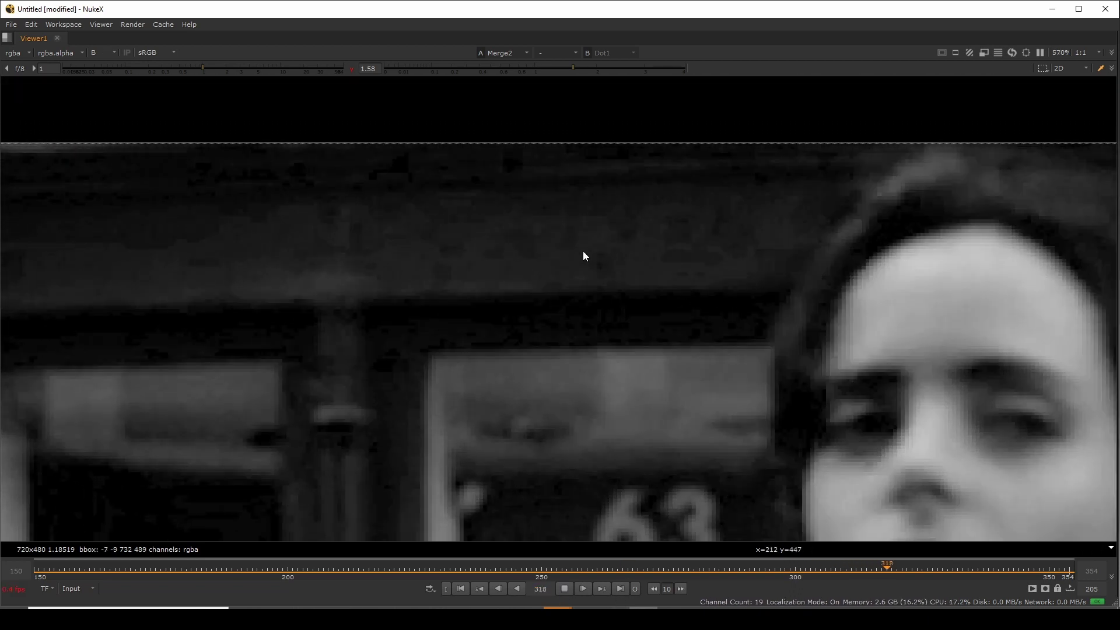
# - Return the viewer to full RGB colour and watch the complete patched shot play back
pyautogui.scroll(-3, 575, 260)
pyautogui.scroll(-2, 496, 253)
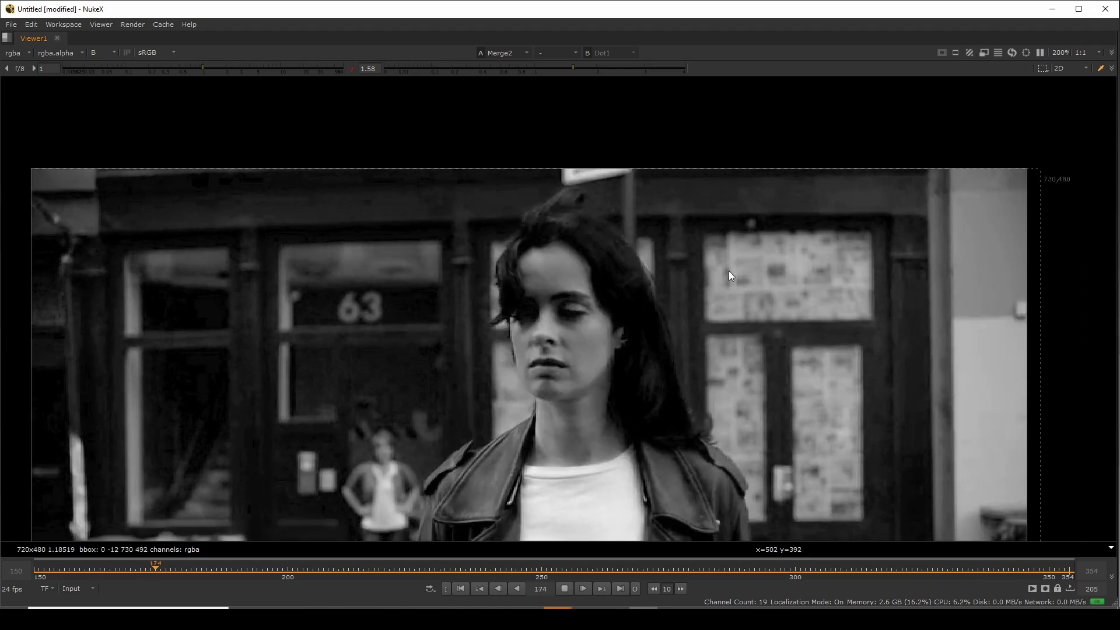
pyautogui.keyDown('alt'); pyautogui.moveTo(556, 419); pyautogui.dragTo(642, 341); pyautogui.keyUp('alt')
pyautogui.press('b')
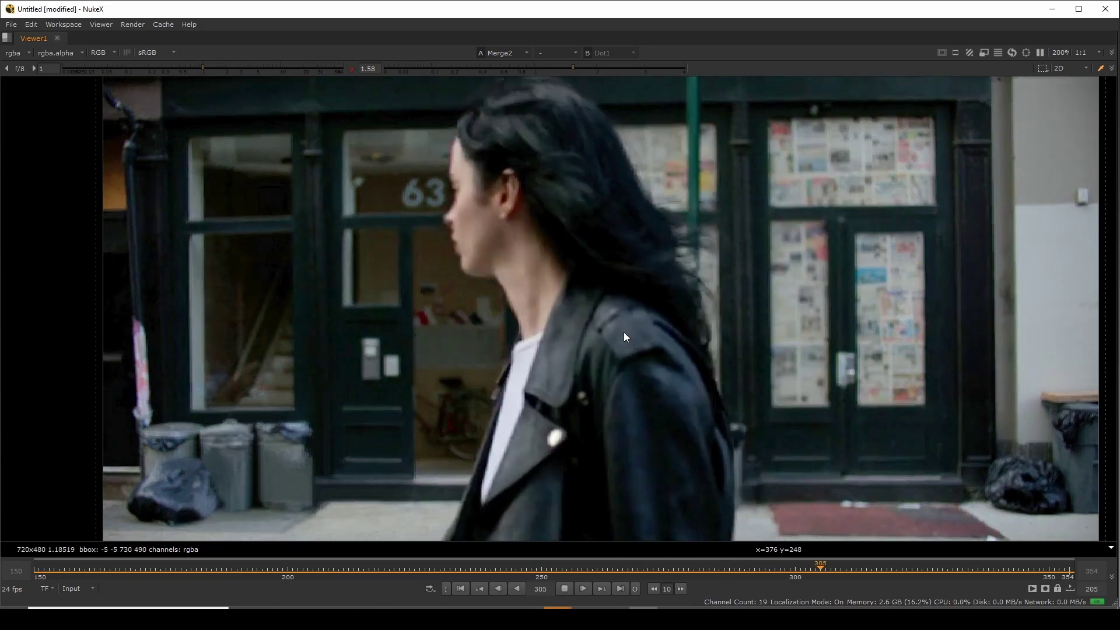
pyautogui.scroll(-2, 629, 320)
pyautogui.moveTo(629, 320); pyautogui.dragTo(590, 315, button='middle')
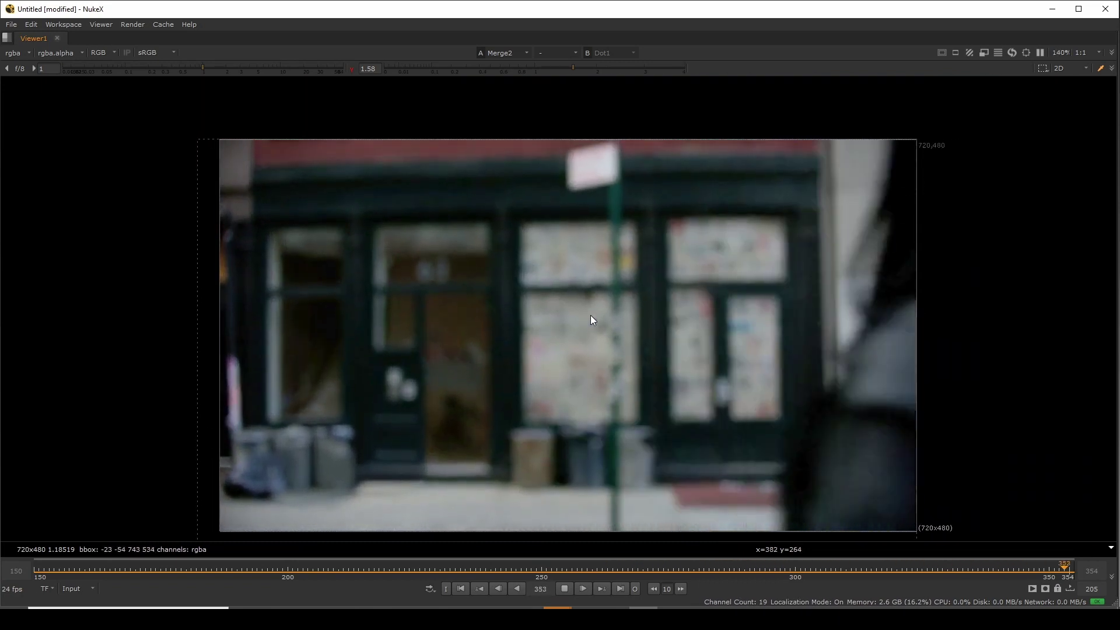